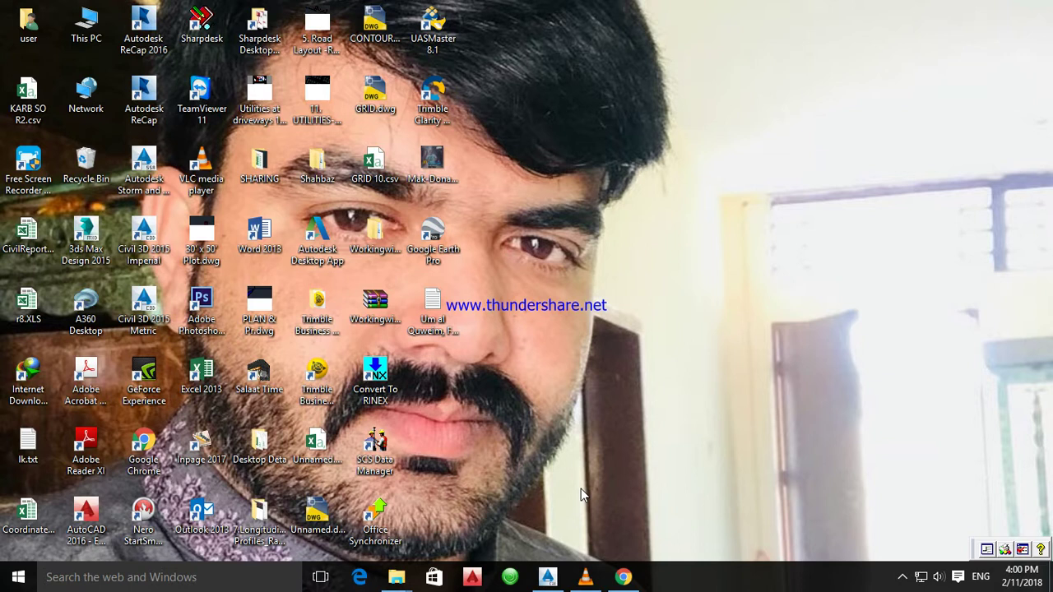
- Switch to AutoCAD Civil 3D and examine the contours and survey points of the OGL surface in Drawing1
click(548, 577)
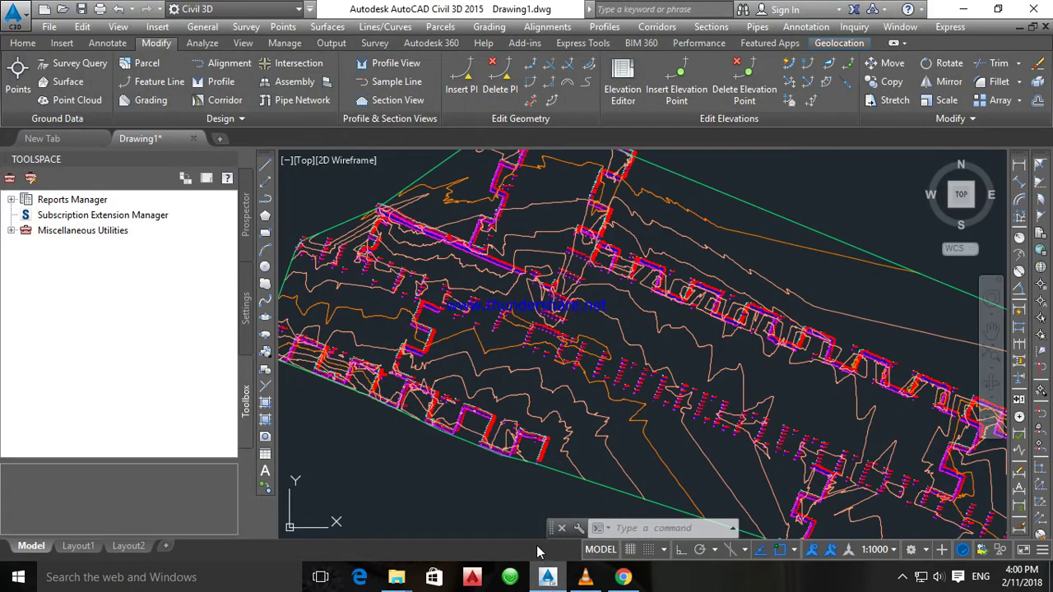
scroll(459, 342, up, 4)
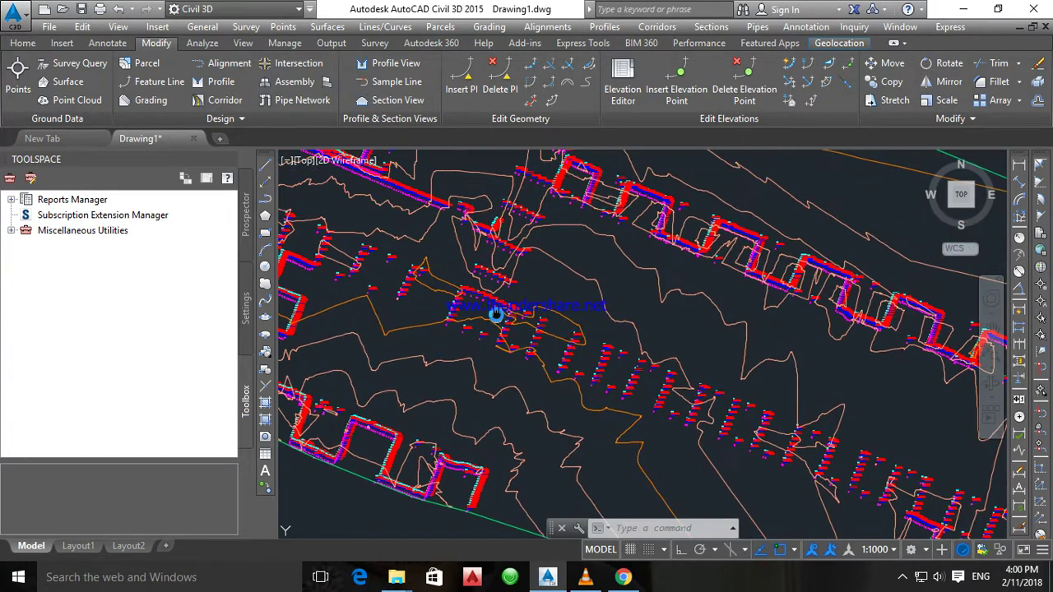
middle_drag(418, 298, 456, 311)
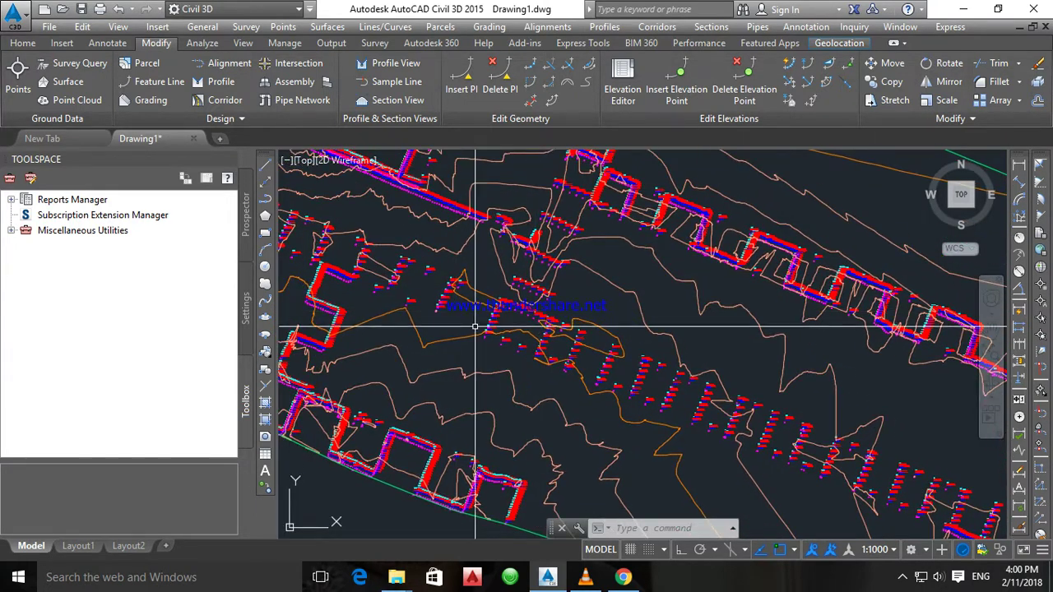
mouse_move(484, 310)
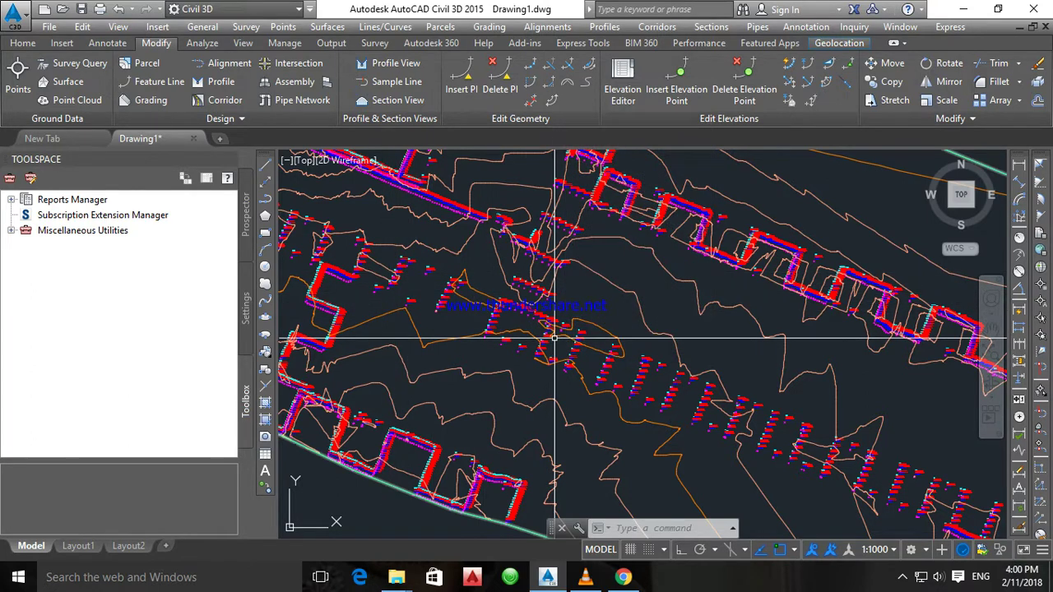
mouse_move(555, 338)
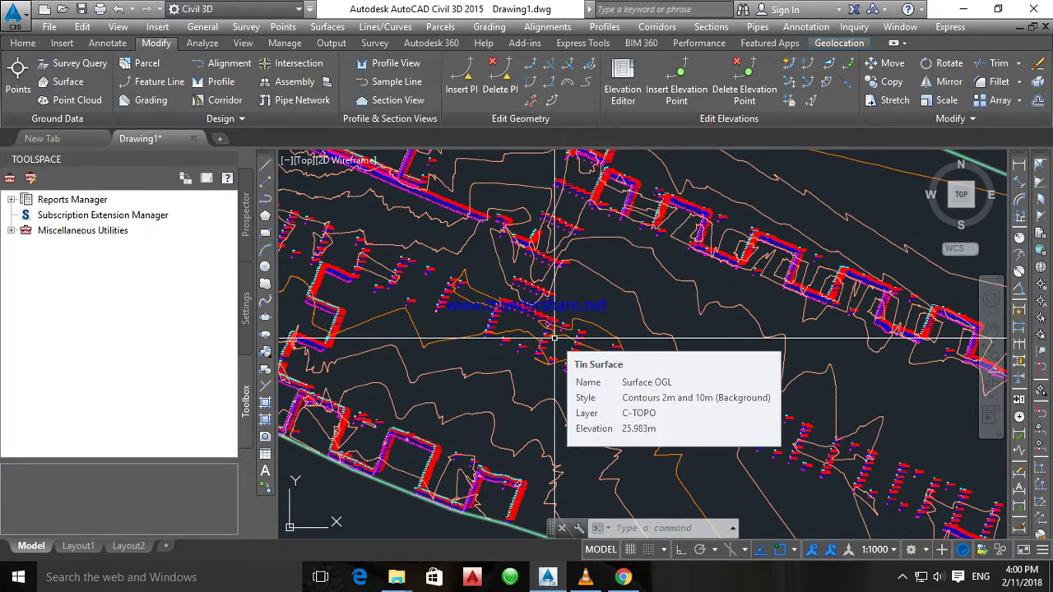
mouse_move(555, 337)
middle_down()
mouse_move(483, 223)
mouse_move(423, 294)
middle_up()
middle_drag(660, 383, 663, 324)
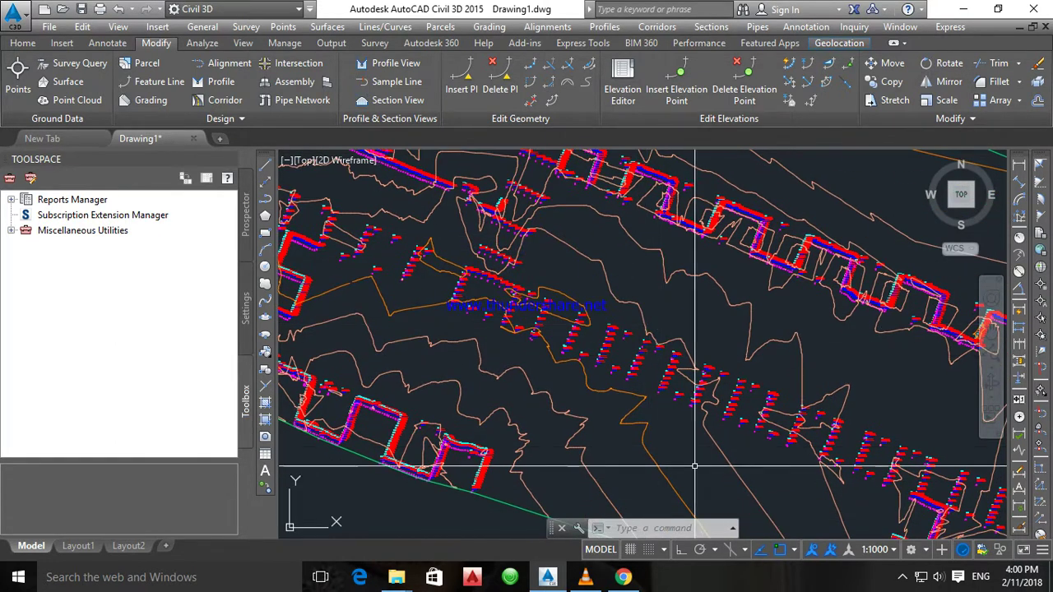
mouse_move(729, 465)
middle_down()
mouse_move(760, 464)
mouse_move(694, 440)
middle_up()
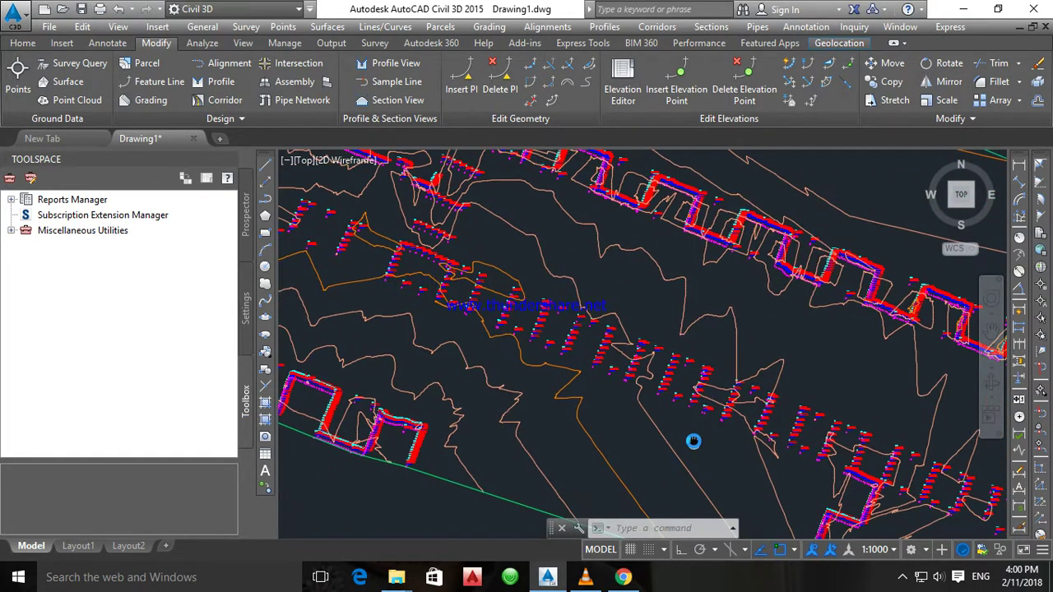
mouse_move(602, 310)
middle_down()
mouse_move(584, 358)
mouse_move(602, 362)
middle_up()
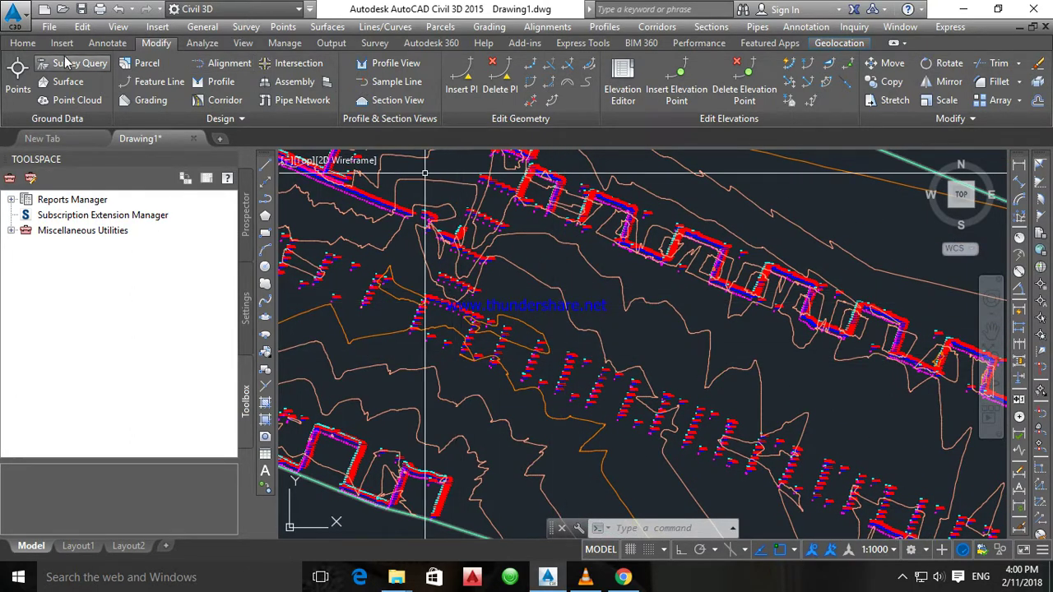
- Start a new alignment with the Alignment Creation Tools, named "Alignment - RS 01" and of type Centerline
click(33, 45)
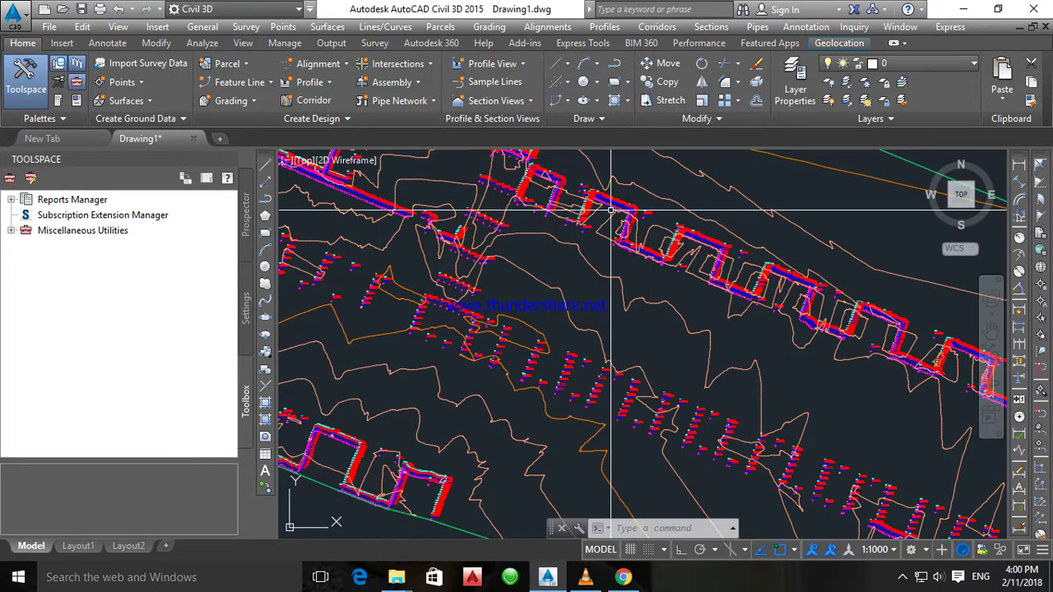
click(334, 70)
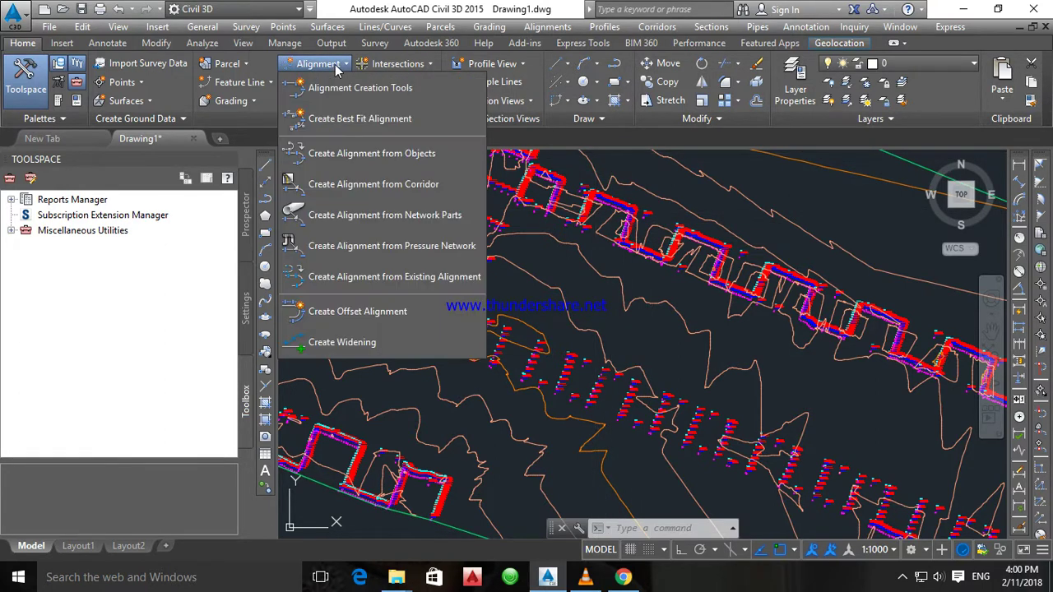
click(379, 93)
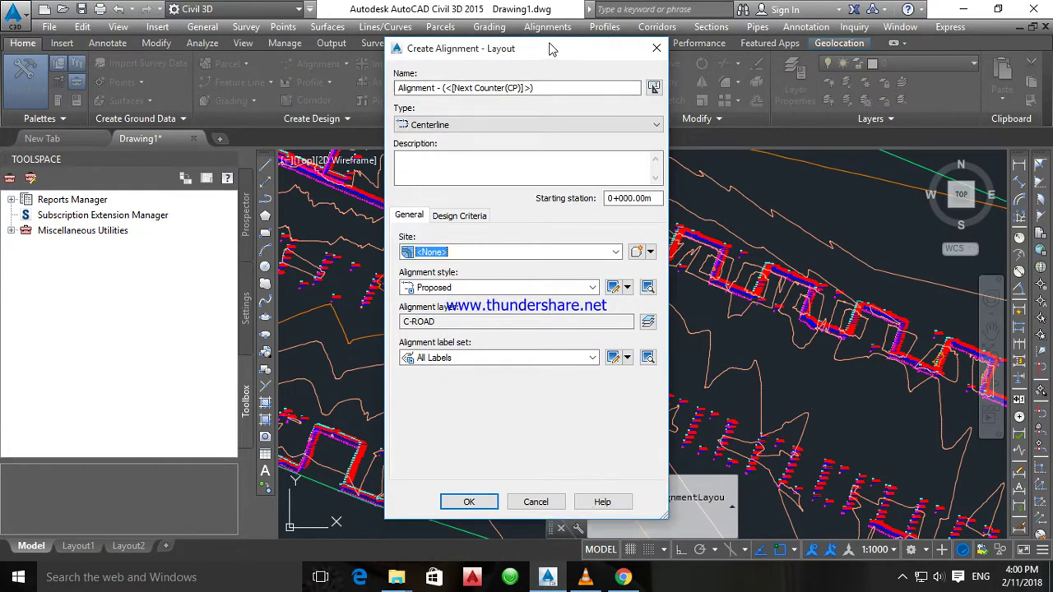
drag(552, 50, 597, 47)
drag(589, 83, 489, 86)
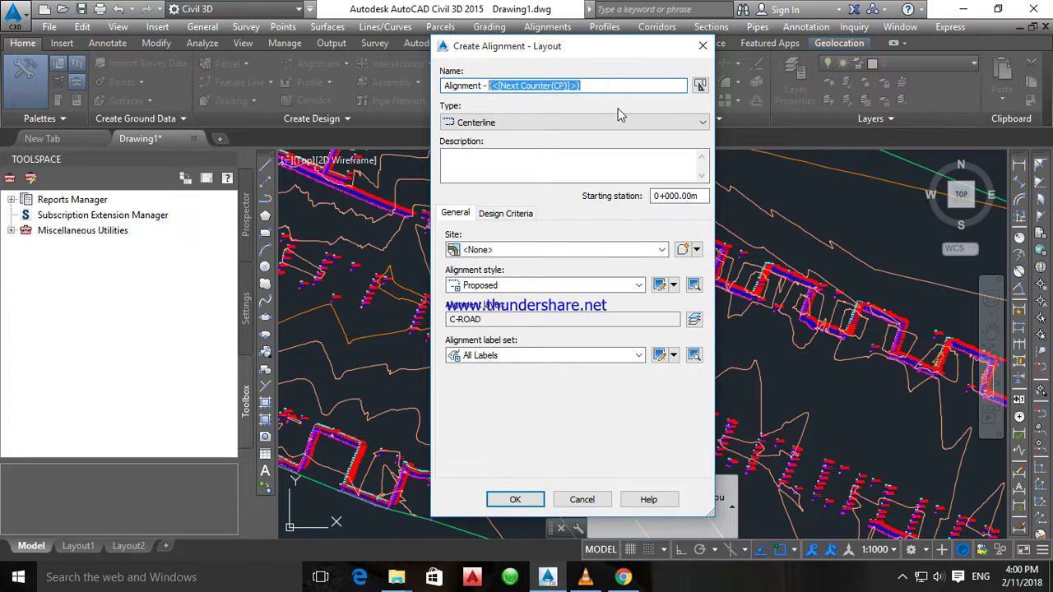
text(RS)
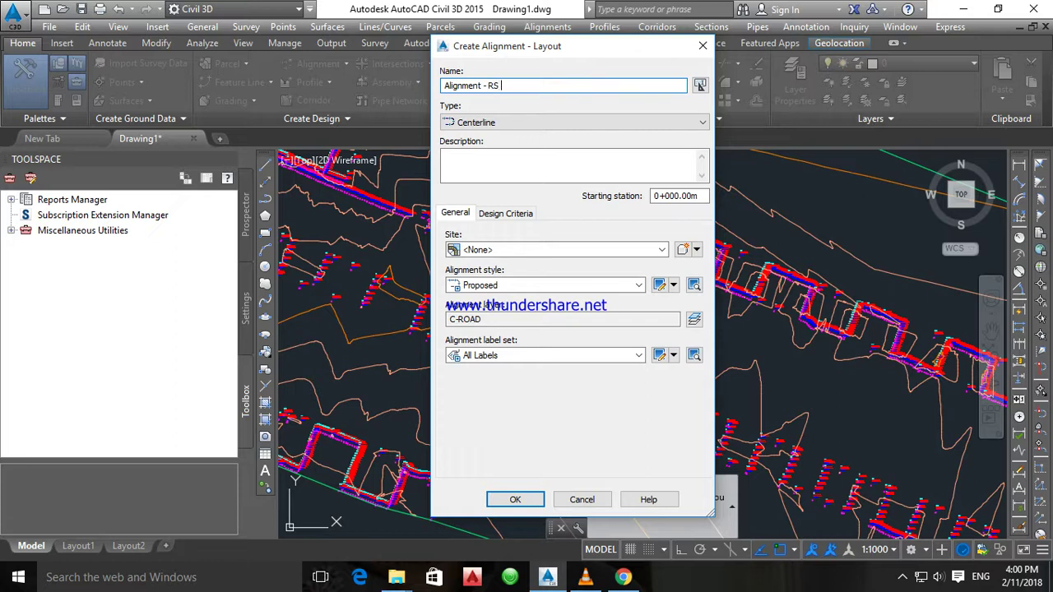
text( 01)
click(499, 127)
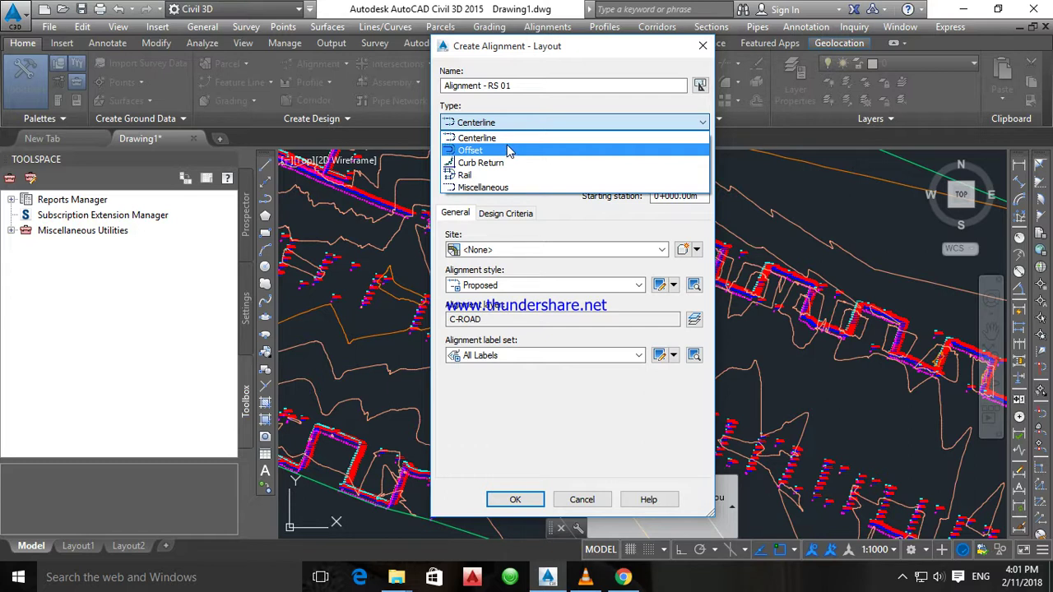
click(505, 137)
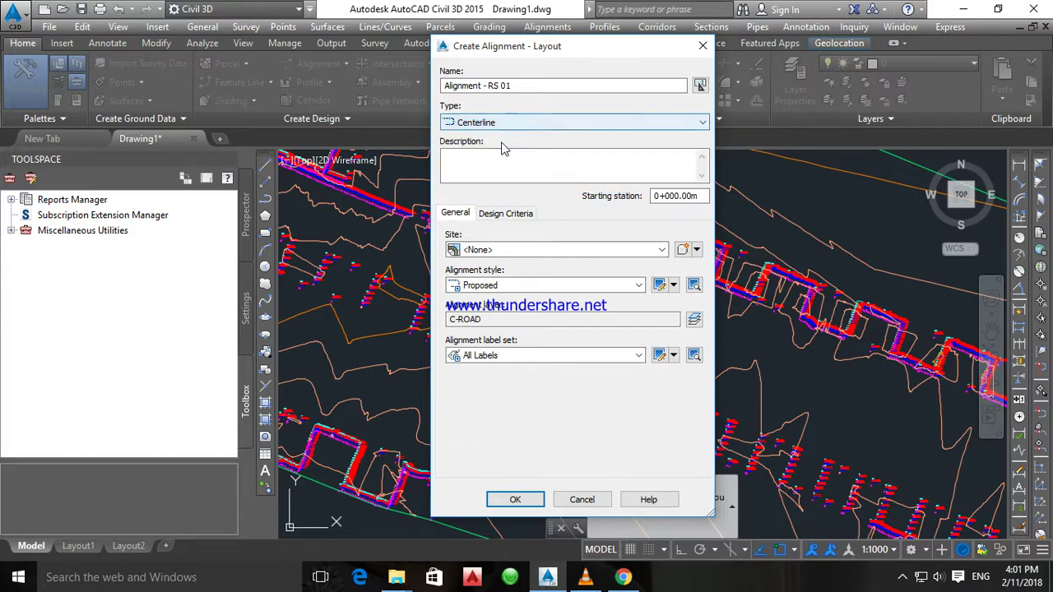
click(499, 167)
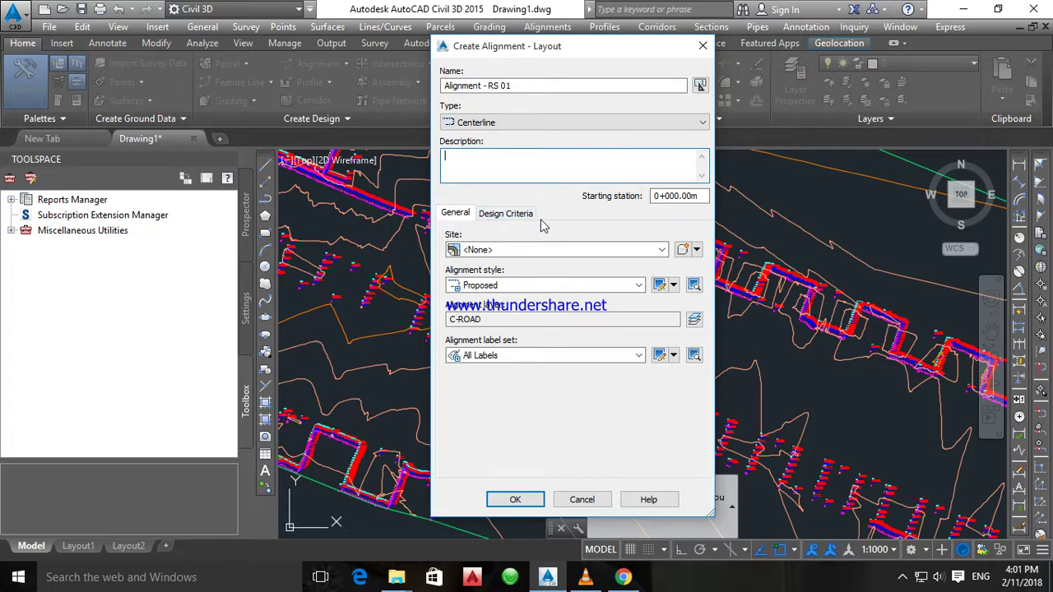
- Set the starting design speed to 60 km/h, enable criteria-based design with the 2 Lane transition length table, and accept the alignment settings
click(499, 219)
drag(493, 250, 426, 253)
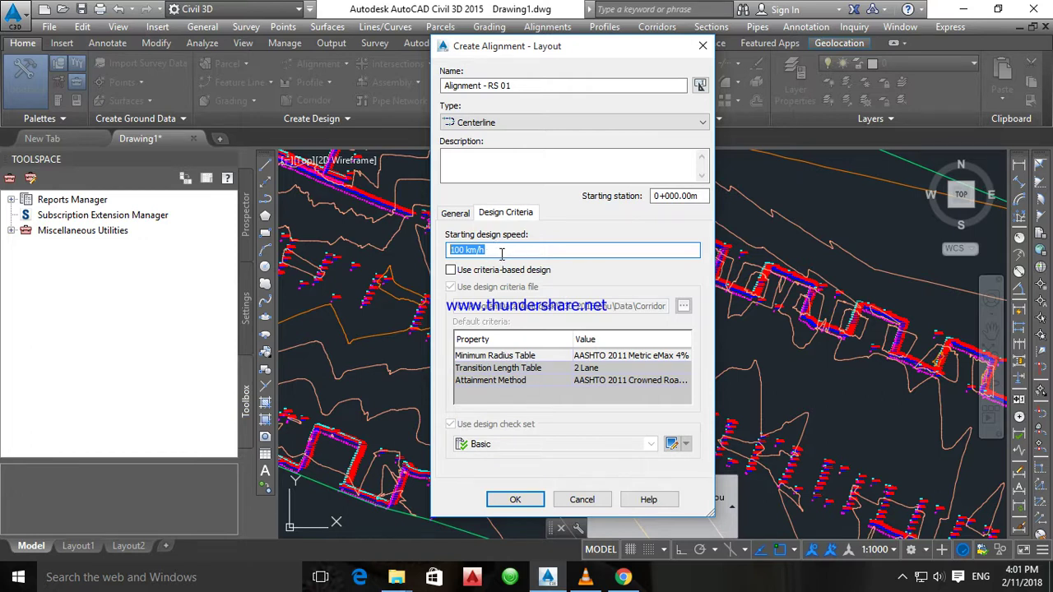
text(60)
click(451, 271)
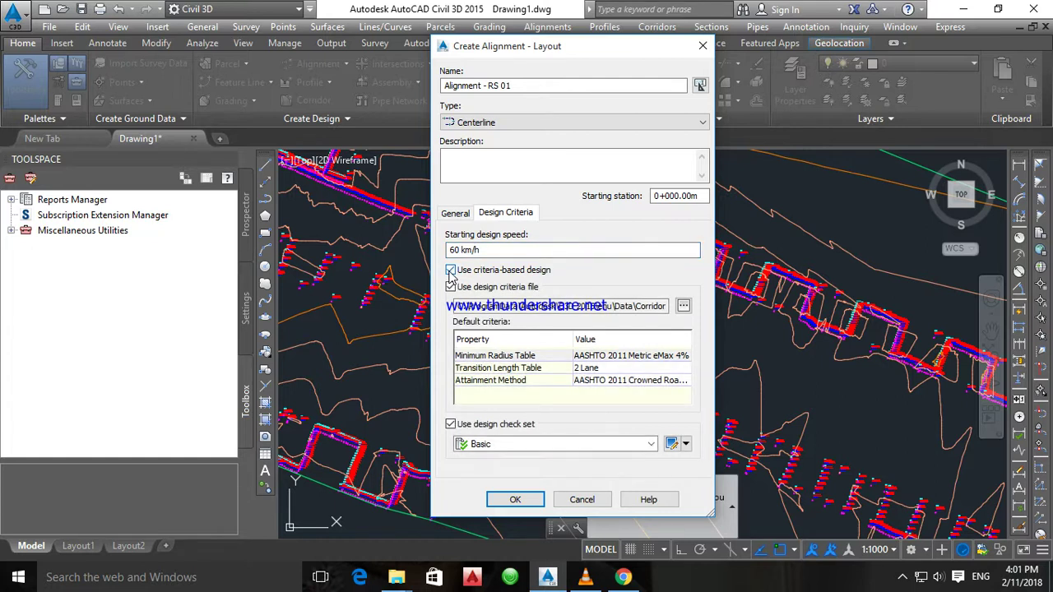
click(605, 371)
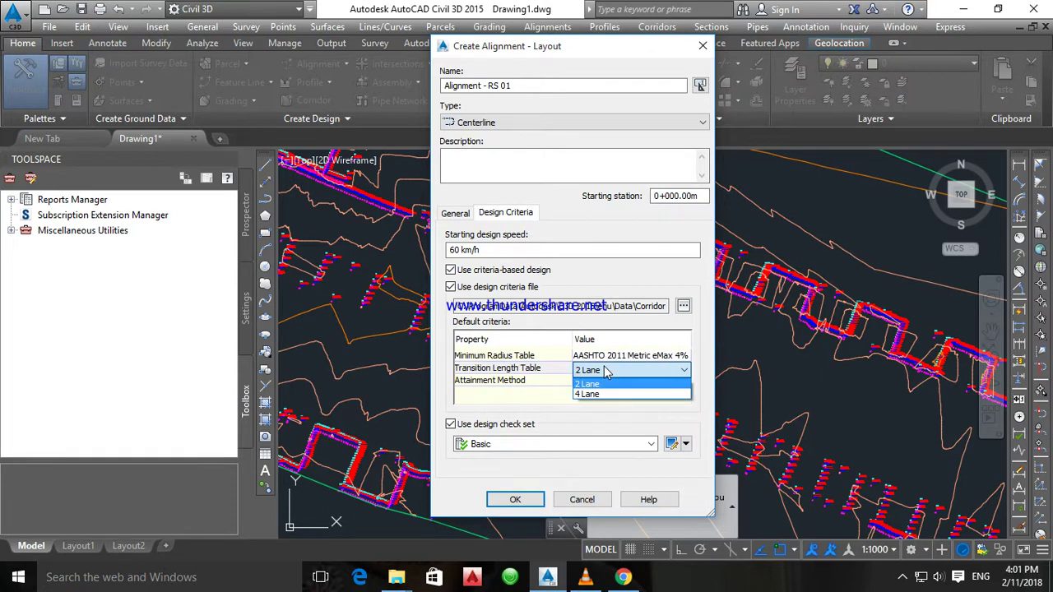
click(706, 353)
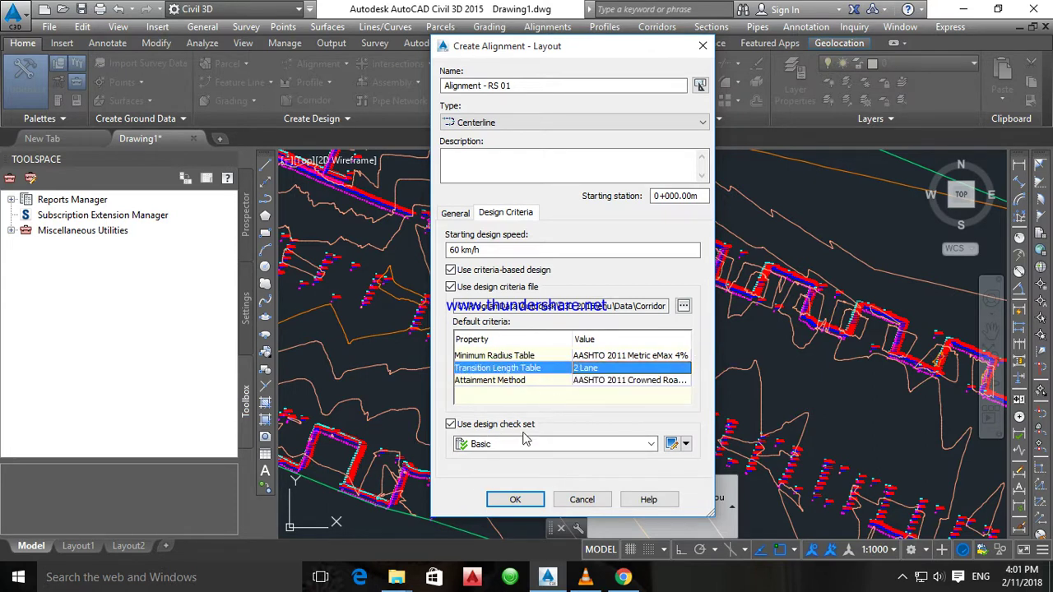
click(517, 500)
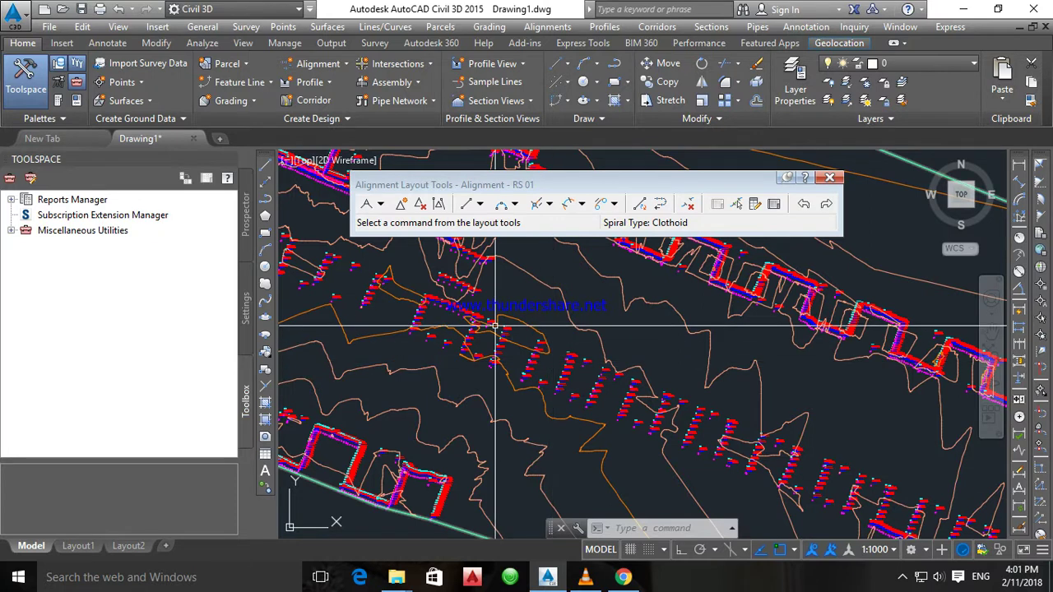
- Start the Tangent-Tangent (With curves) layout command for the new alignment
scroll(494, 321, down, 5)
mouse_move(608, 290)
middle_down()
mouse_move(571, 336)
mouse_move(625, 344)
mouse_move(693, 333)
middle_up()
scroll(581, 297, up, 2)
middle_drag(632, 308, 563, 274)
drag(419, 185, 437, 162)
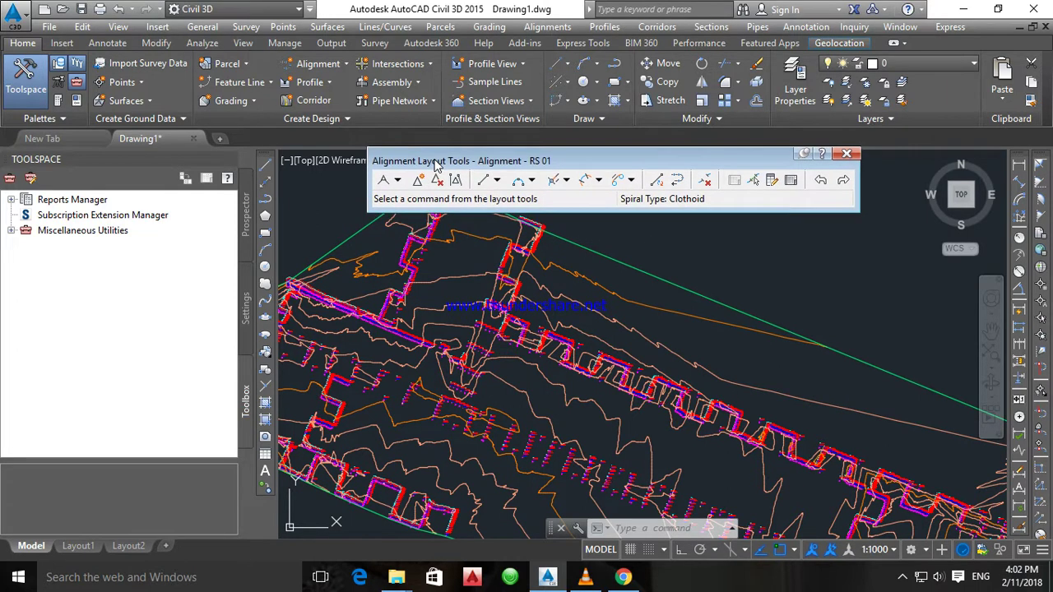
click(399, 180)
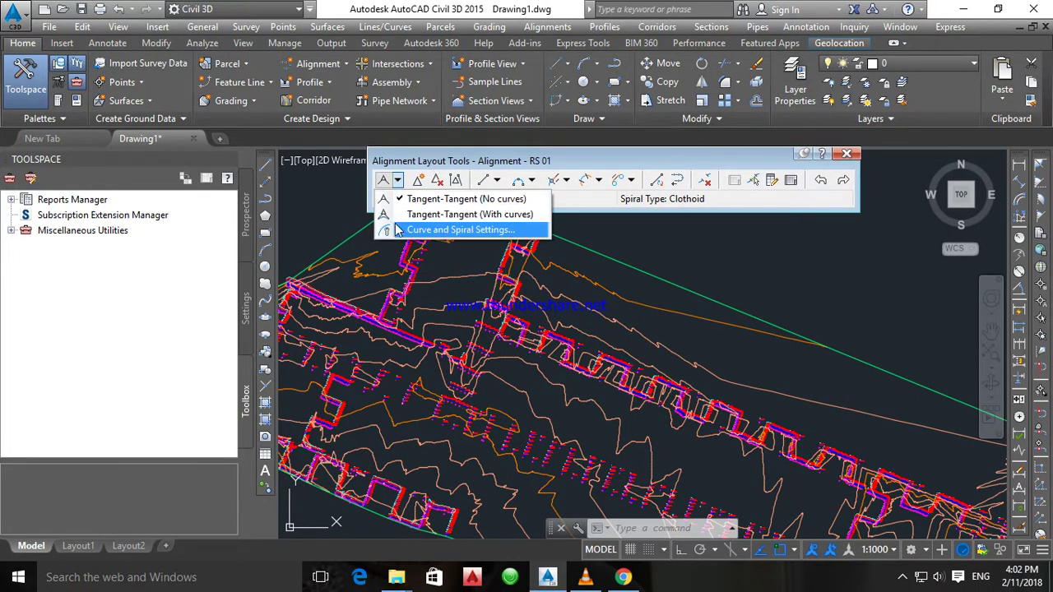
click(449, 218)
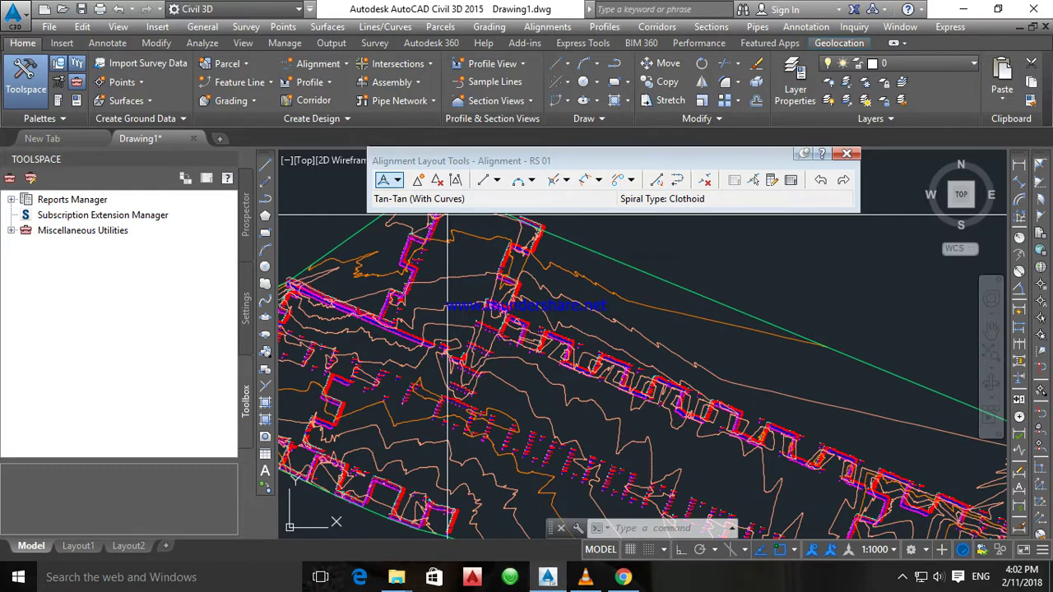
scroll(449, 345, down, 3)
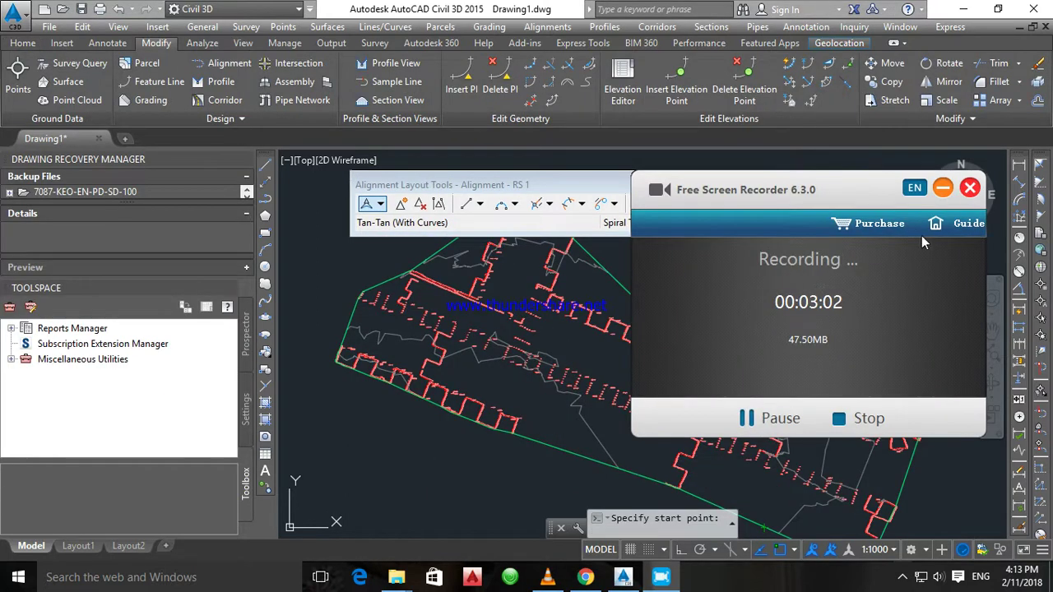
- Draw the alignment's first tangent from the site's western boundary southeast along the central row of survey points
scroll(349, 287, up, 5)
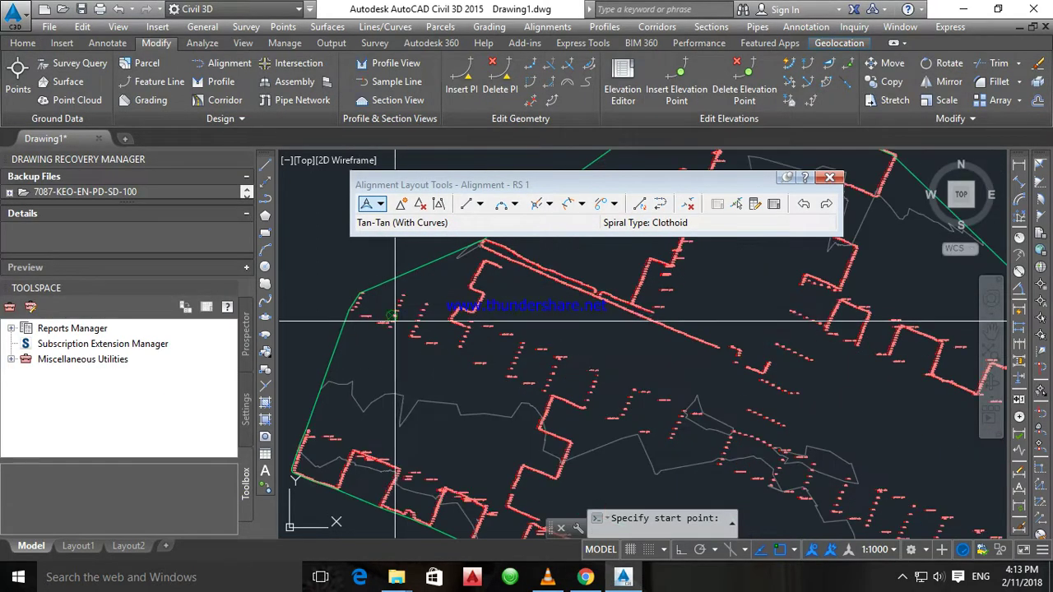
scroll(359, 299, up, 4)
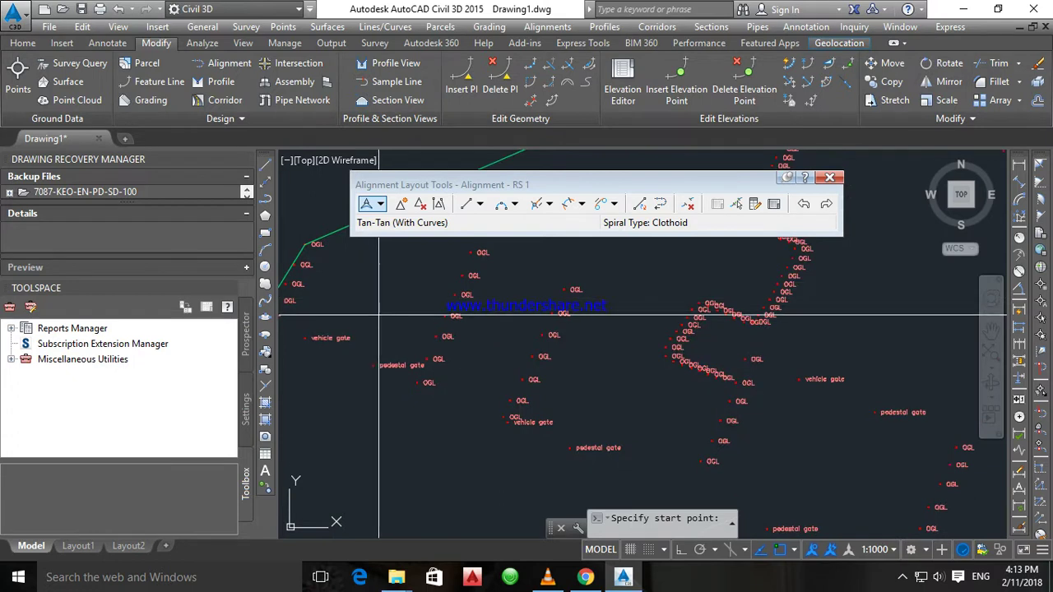
click(339, 284)
scroll(338, 286, down, 3)
scroll(339, 284, down, 5)
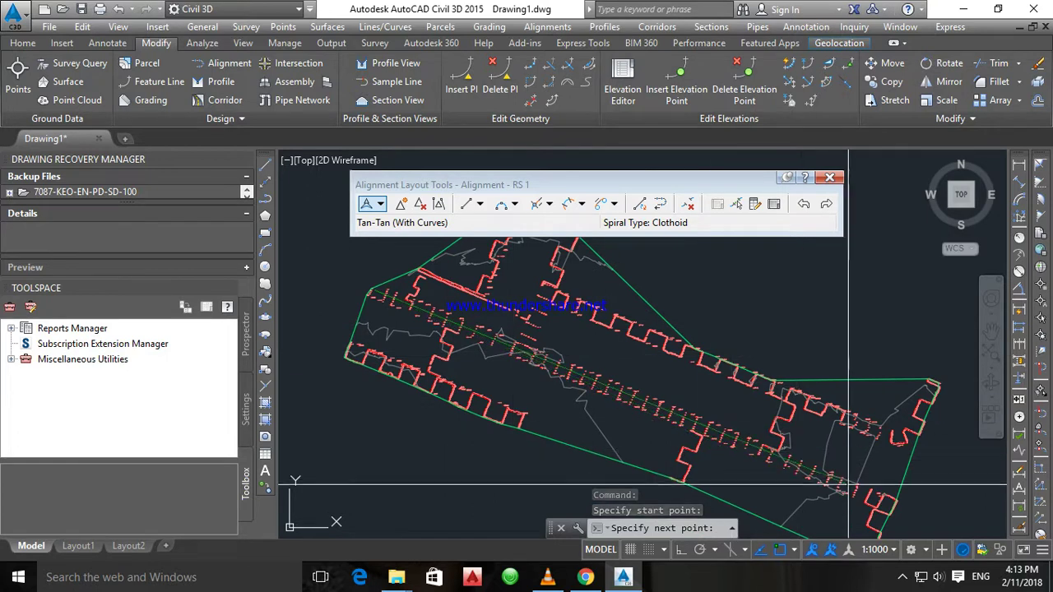
scroll(765, 473, up, 5)
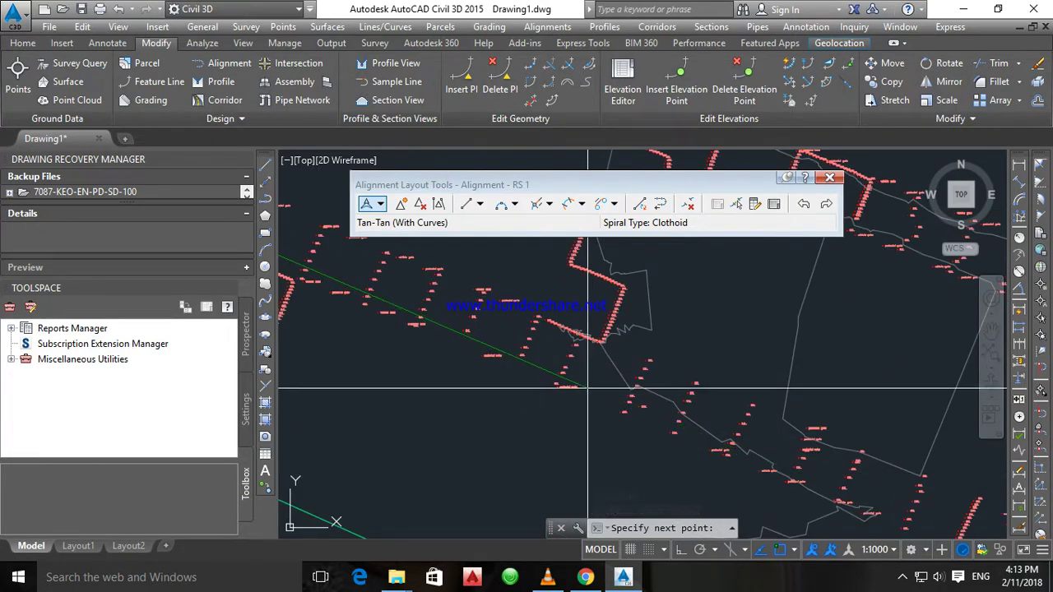
click(551, 352)
- Add a second tangent running northeast past the stepped plot boundary, with a curve at the corner, and finish the alignment
scroll(550, 362, up, 3)
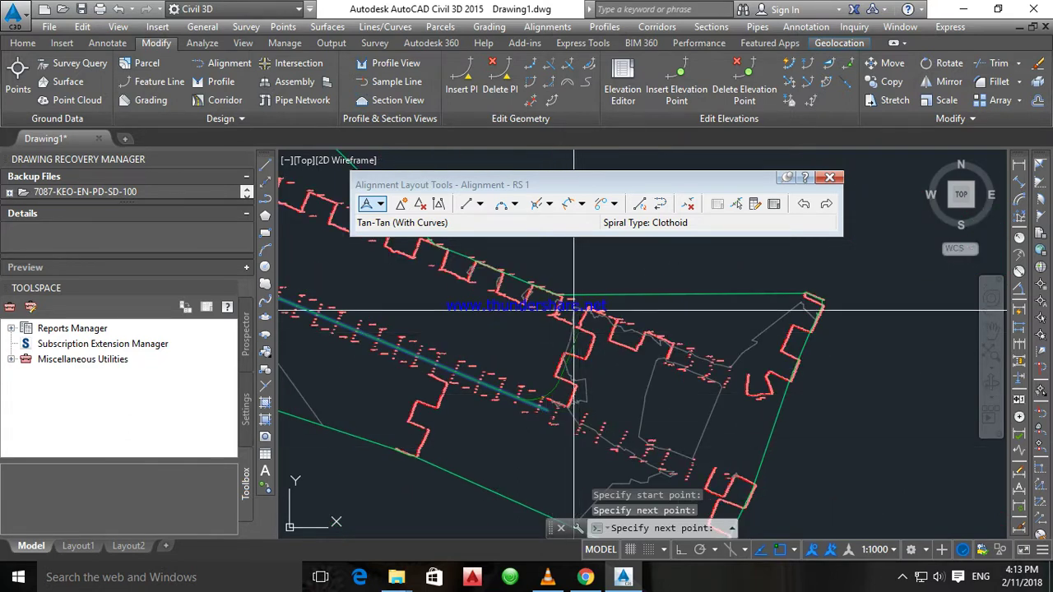
scroll(574, 334, up, 2)
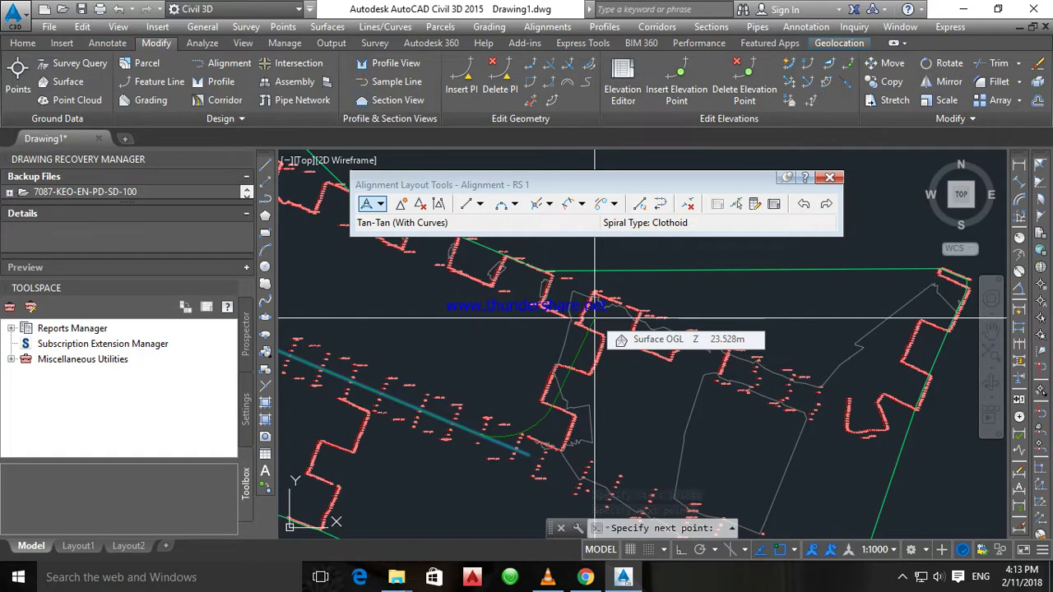
click(595, 317)
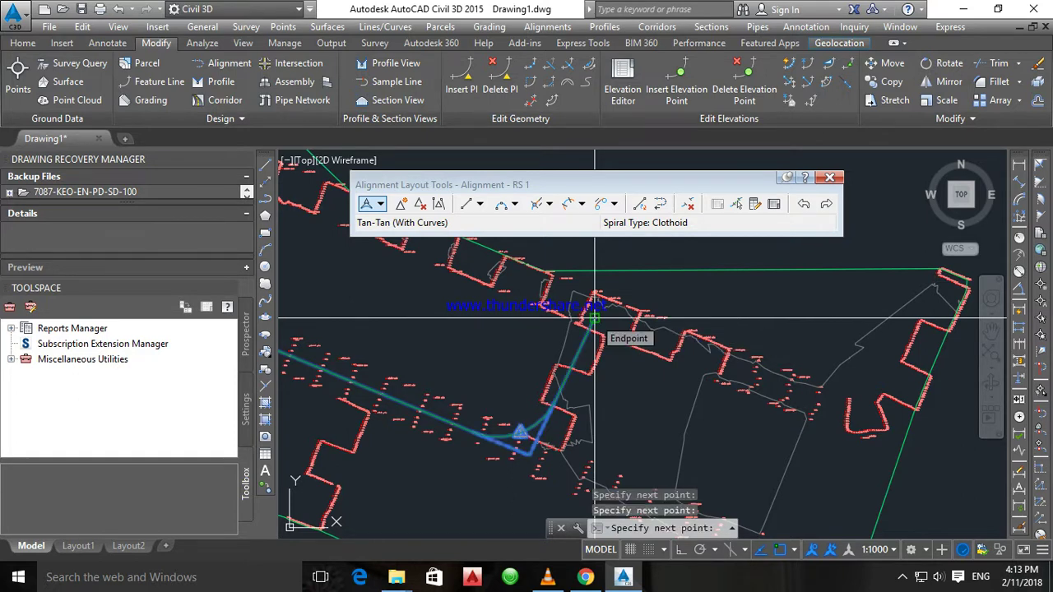
key(Return)
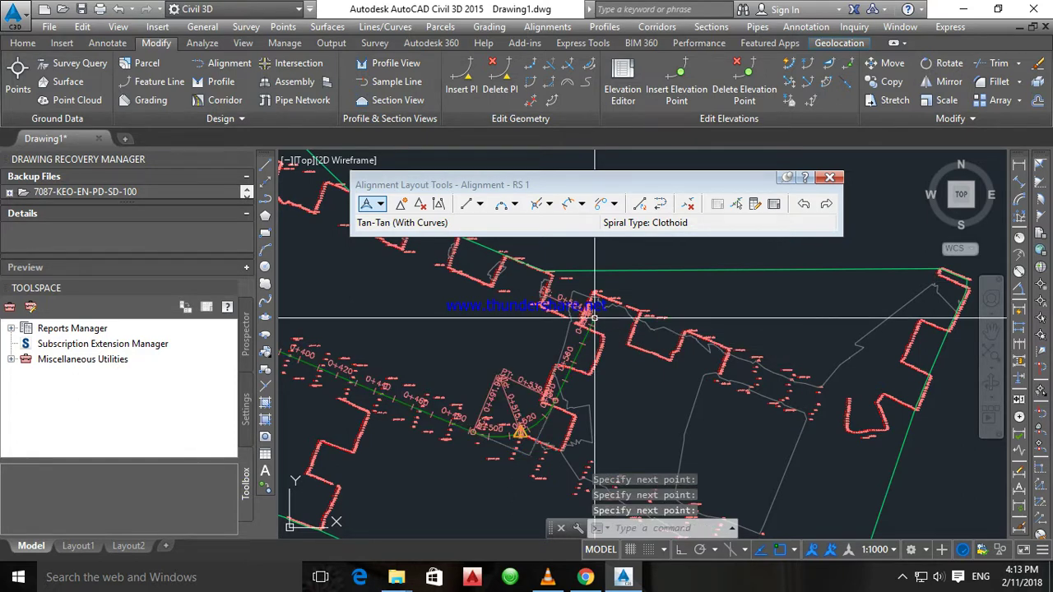
scroll(502, 424, up, 5)
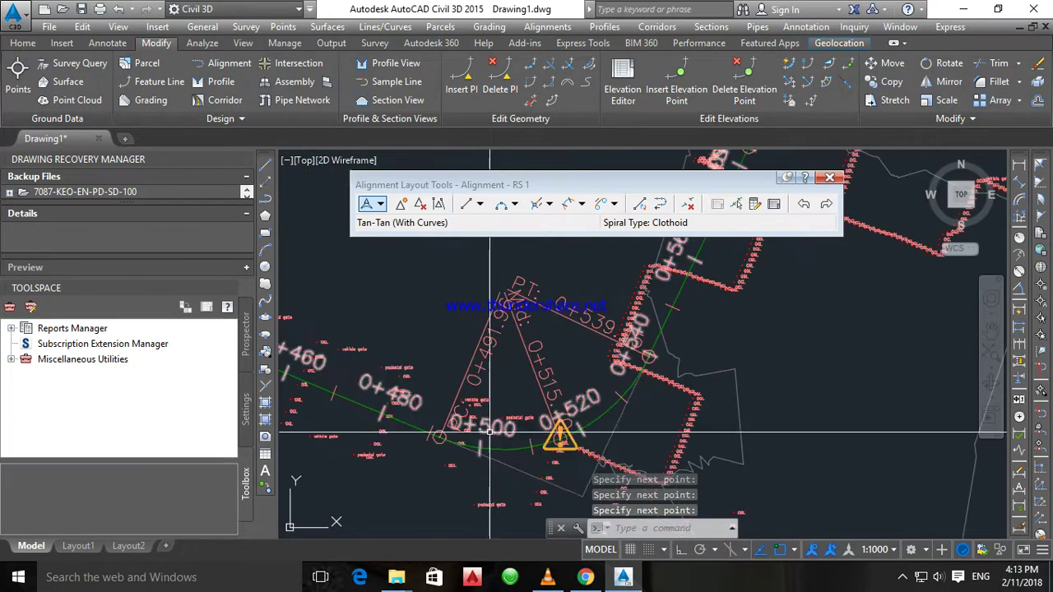
scroll(678, 419, down, 3)
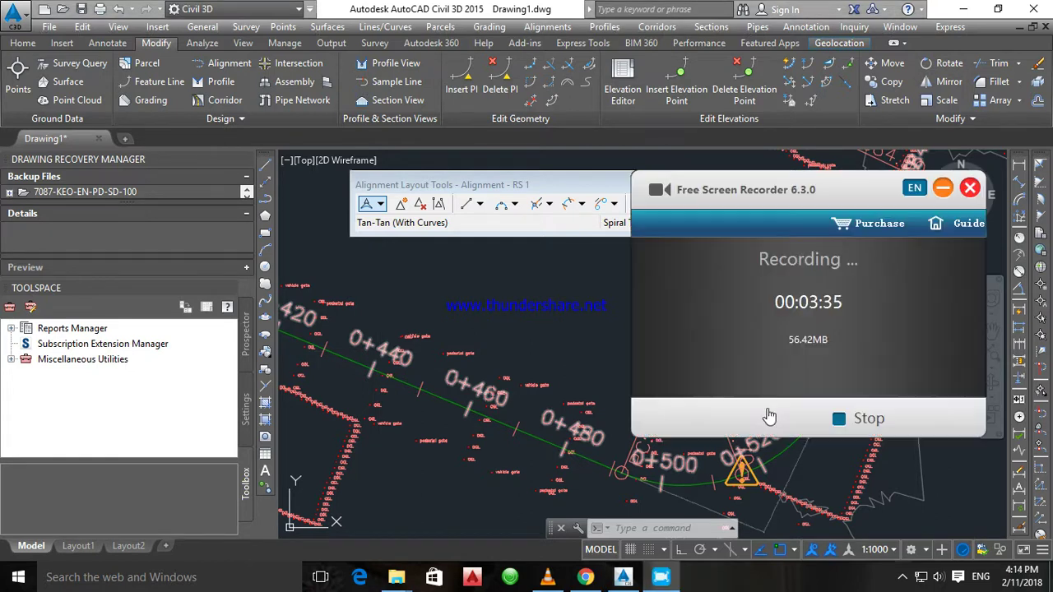
- Examine the finished alignment and its station labels along the long tangent, from the western start to the corner curve
click(705, 419)
scroll(823, 403, down, 7)
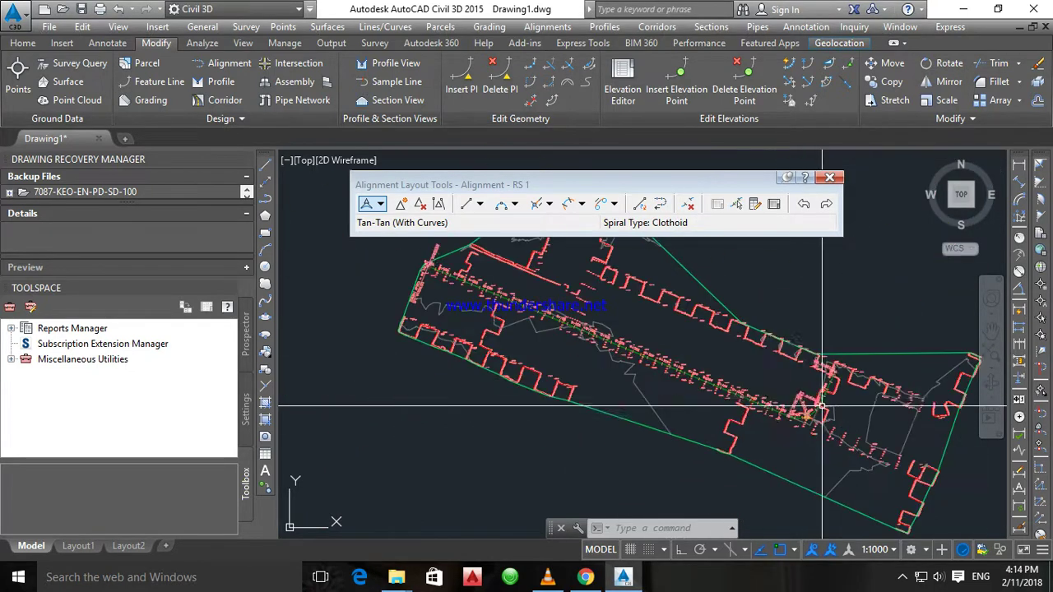
scroll(608, 359, up, 7)
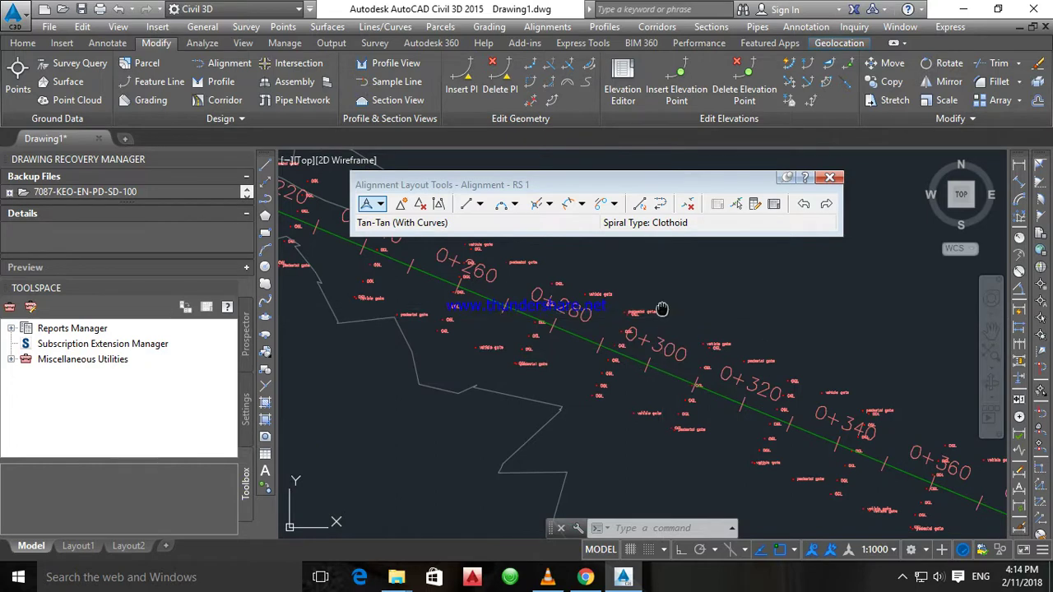
scroll(609, 338, up, 4)
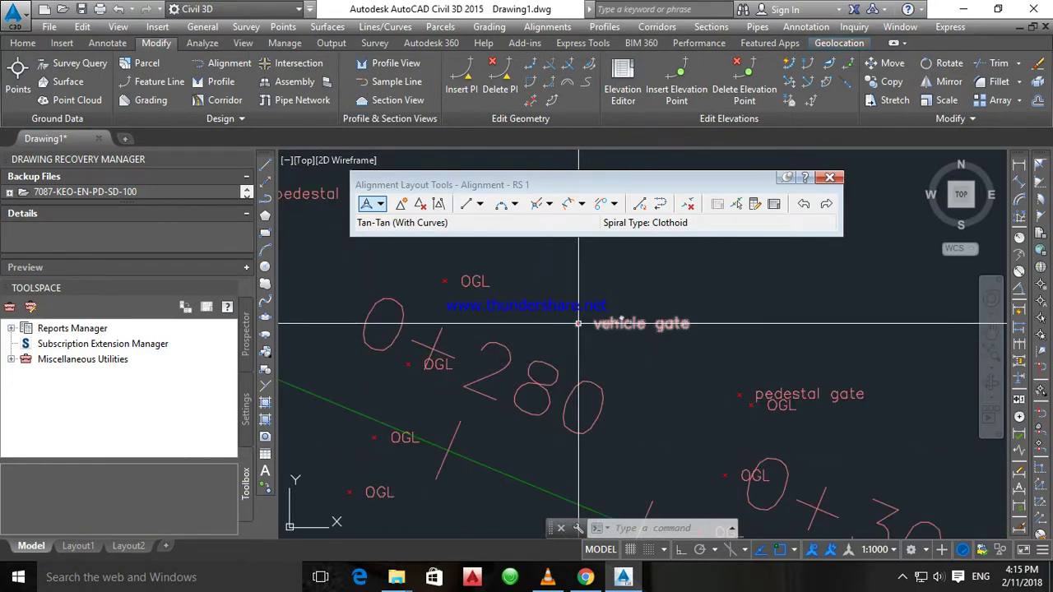
scroll(576, 329, down, 5)
scroll(588, 353, up, 2)
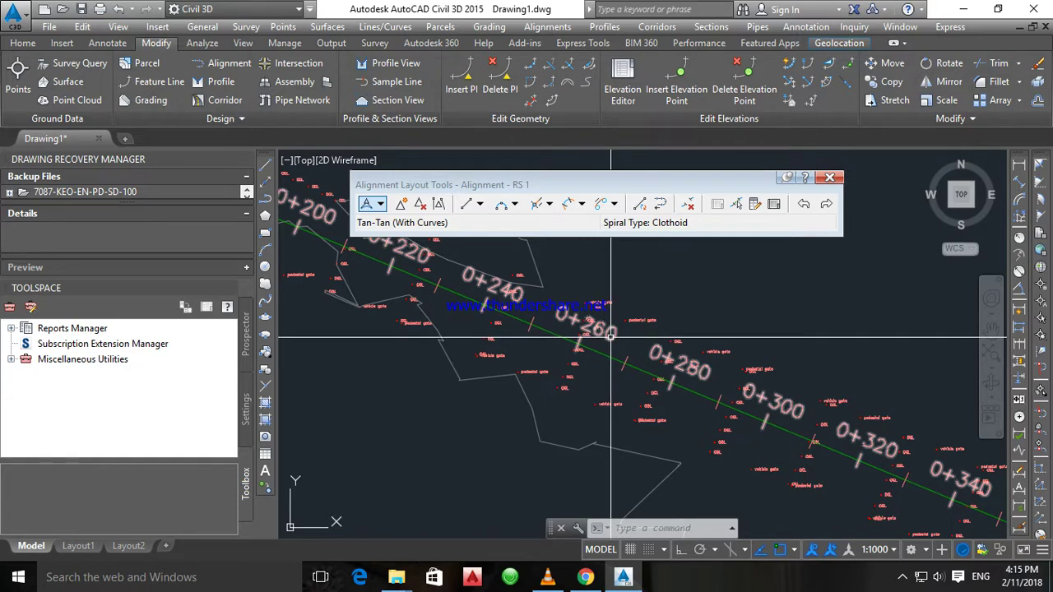
click(610, 335)
middle_drag(611, 338, 668, 437)
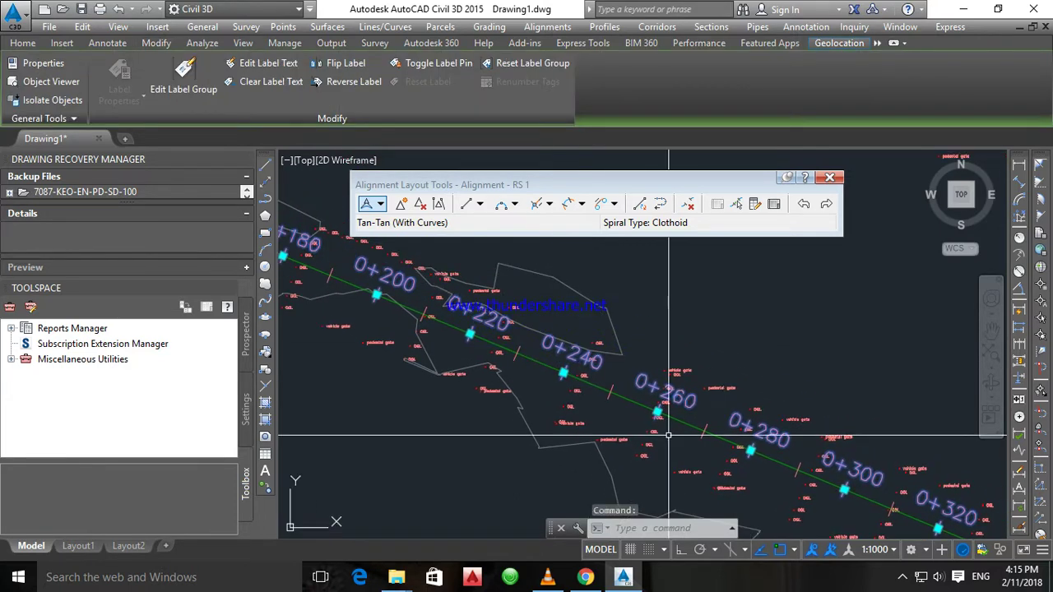
scroll(668, 435, down, 1)
scroll(531, 375, down, 2)
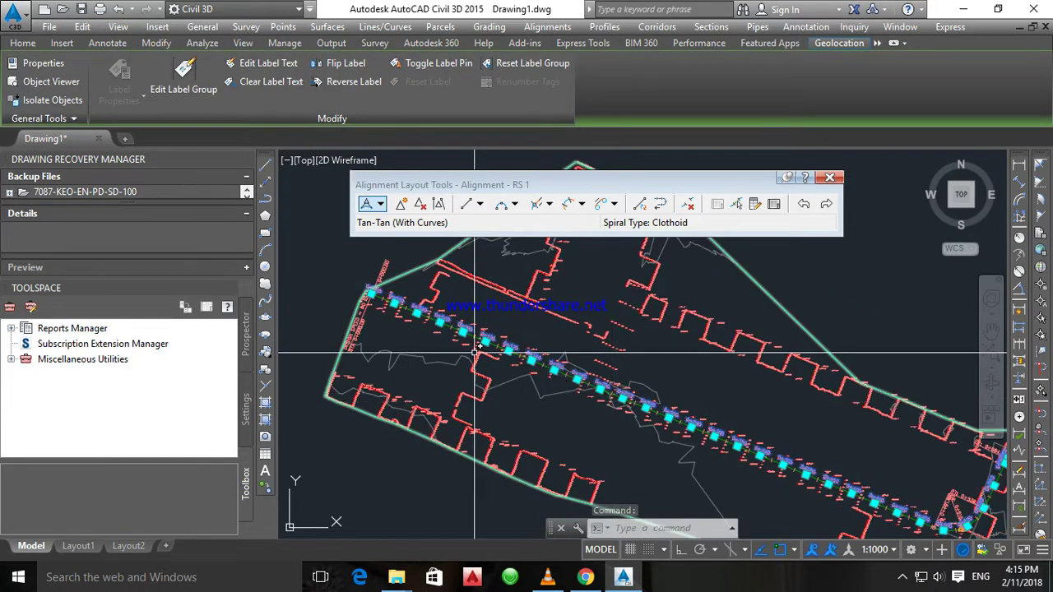
scroll(531, 374, up, 3)
middle_drag(527, 348, 551, 366)
scroll(325, 282, down, 3)
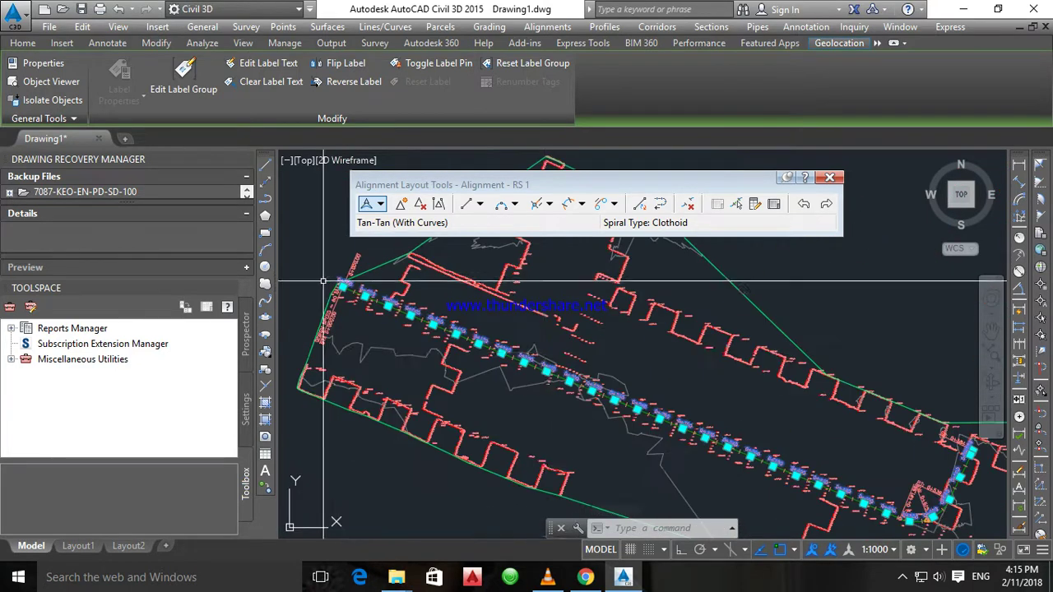
scroll(461, 247, down, 2)
scroll(580, 374, up, 5)
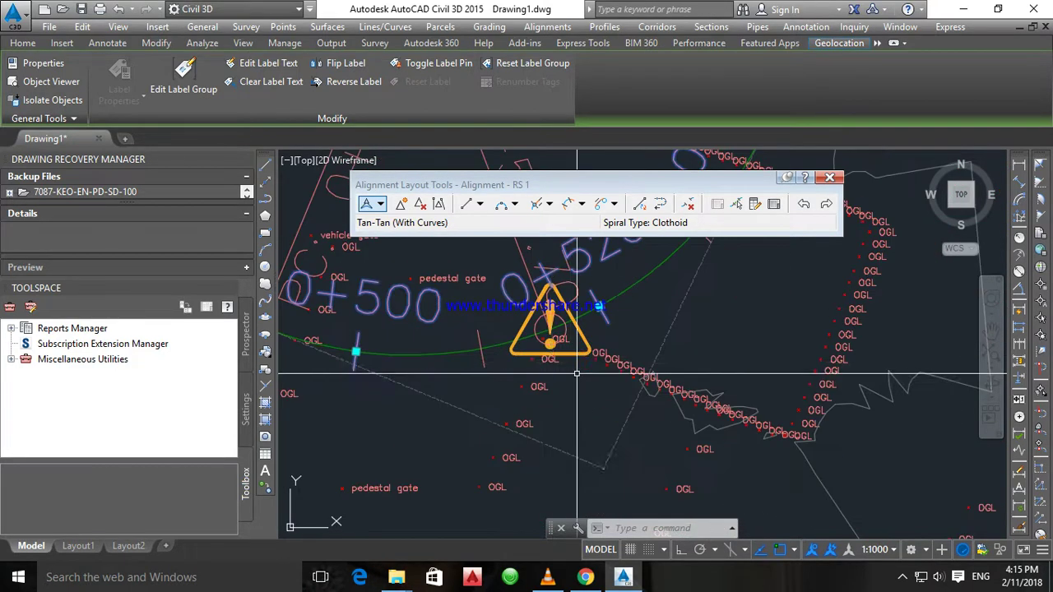
- Enlarge the corner curve by stretching its start point back along the first tangent to about station 0+478
click(580, 329)
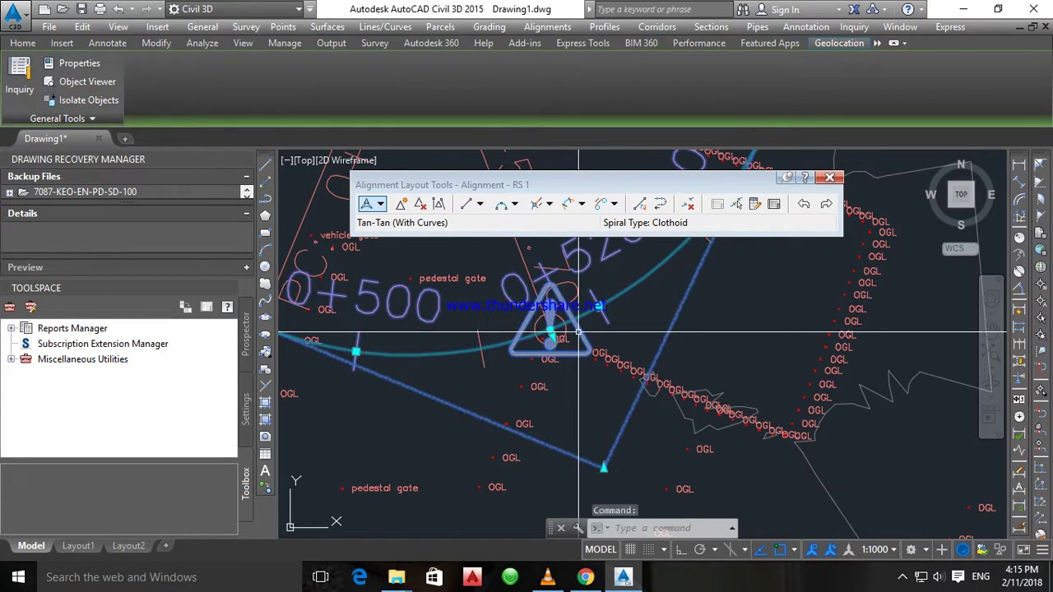
scroll(580, 333, down, 2)
scroll(626, 362, up, 2)
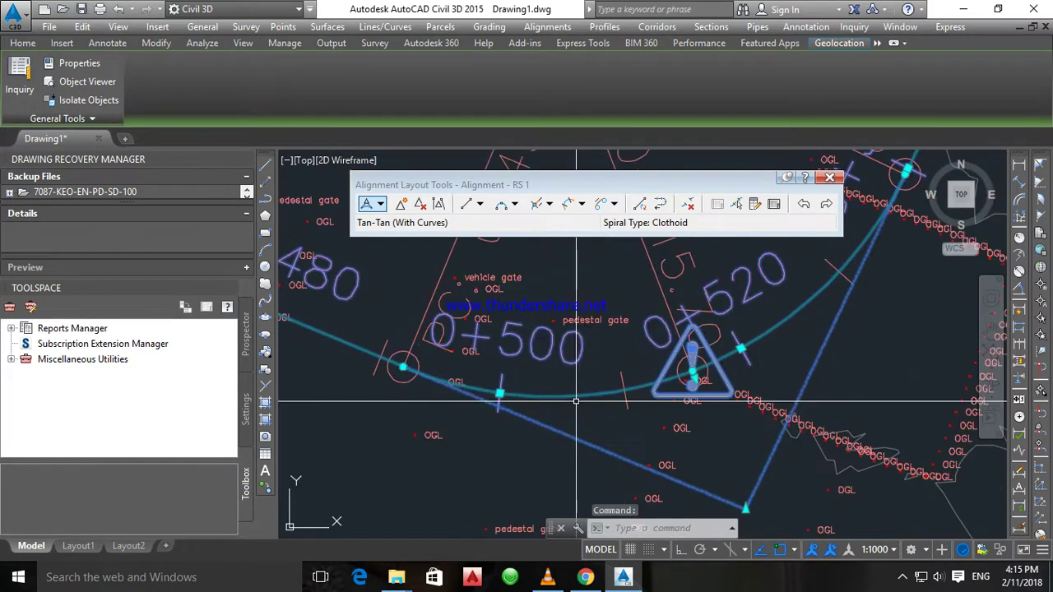
mouse_move(716, 365)
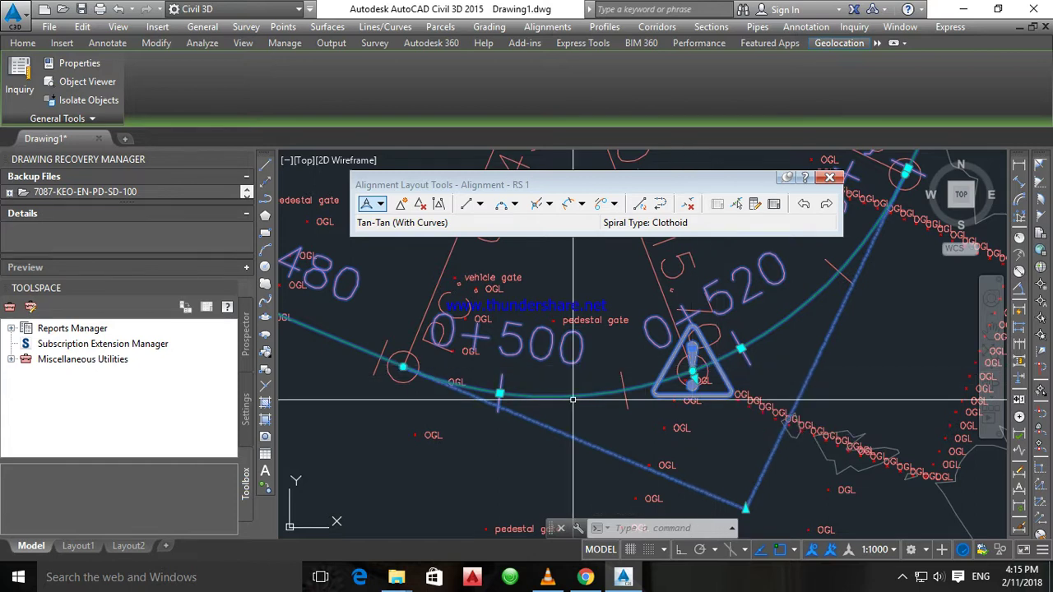
click(403, 367)
scroll(349, 337, down, 2)
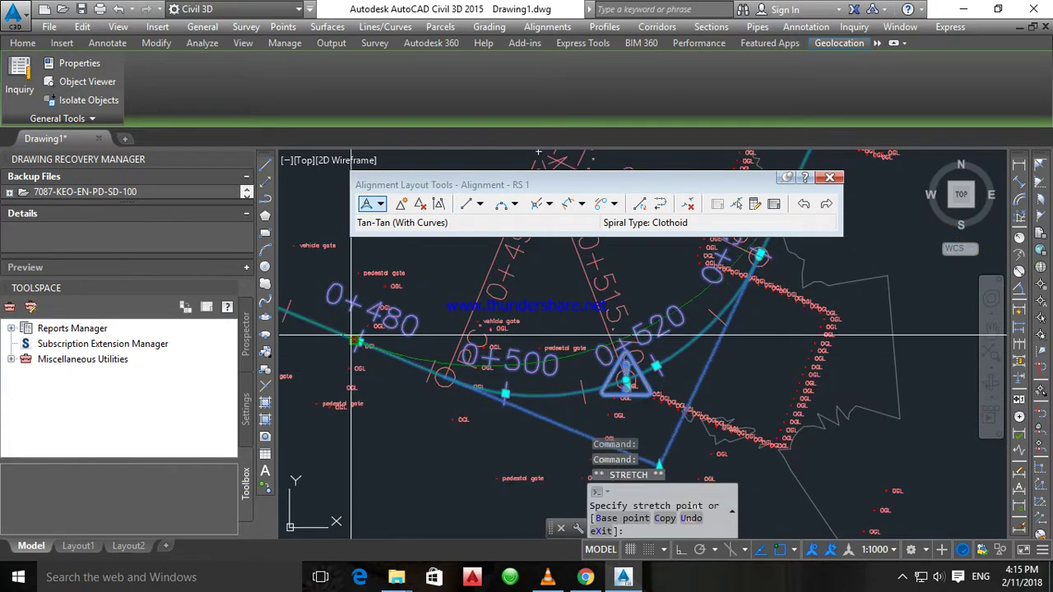
scroll(622, 336, up, 2)
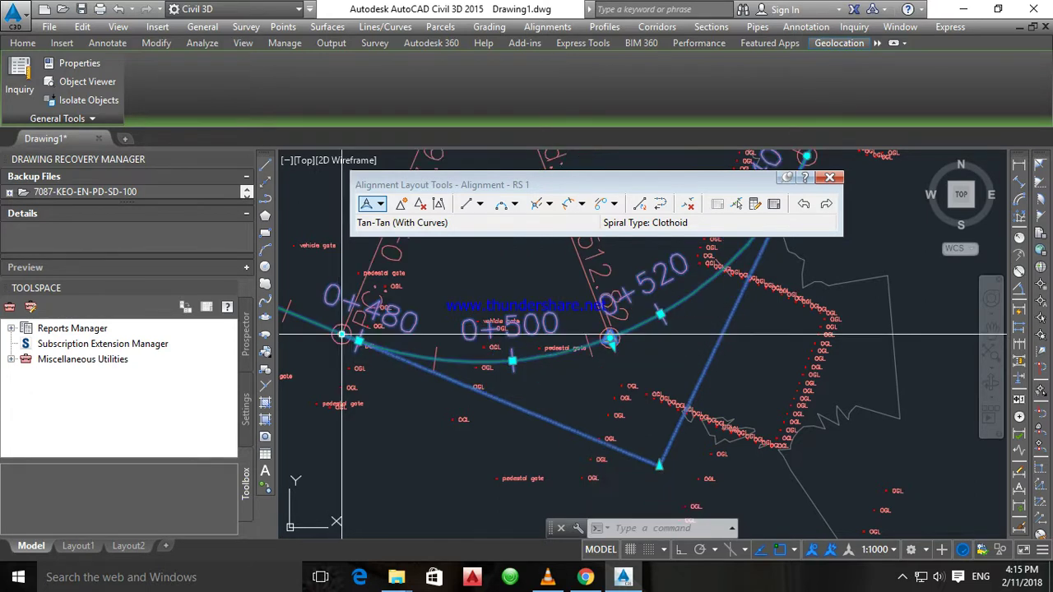
scroll(623, 336, down, 3)
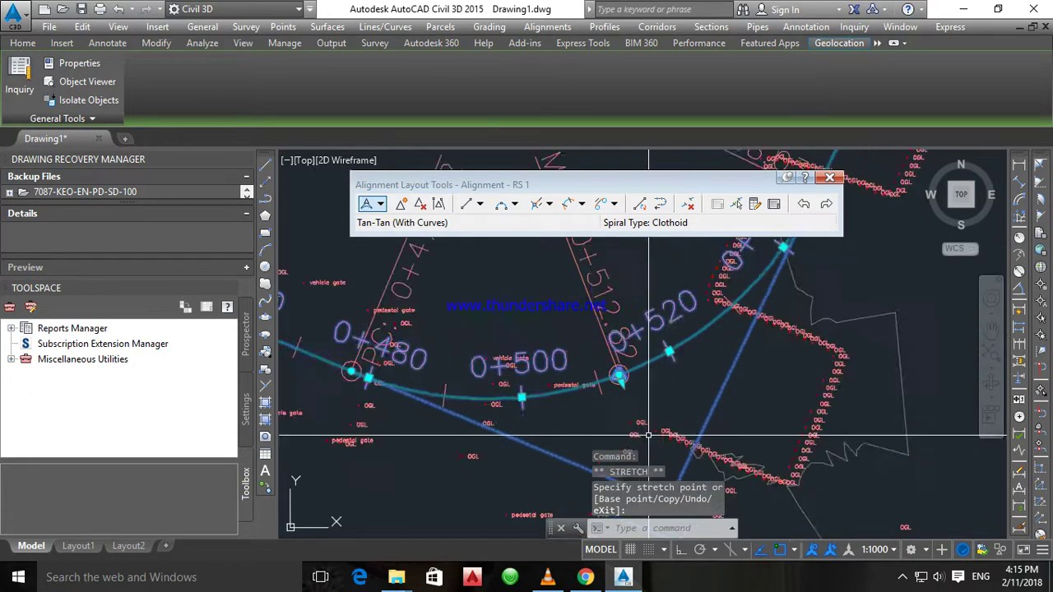
- Stretch the corner curve's end point farther northeast along the second tangent to about station 0+554
click(752, 283)
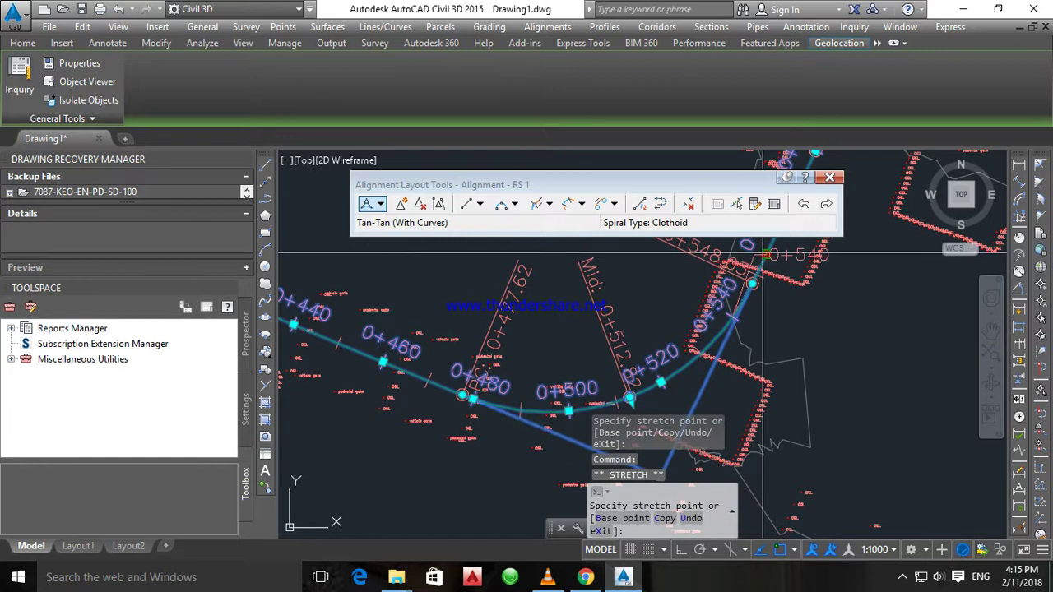
key(Escape)
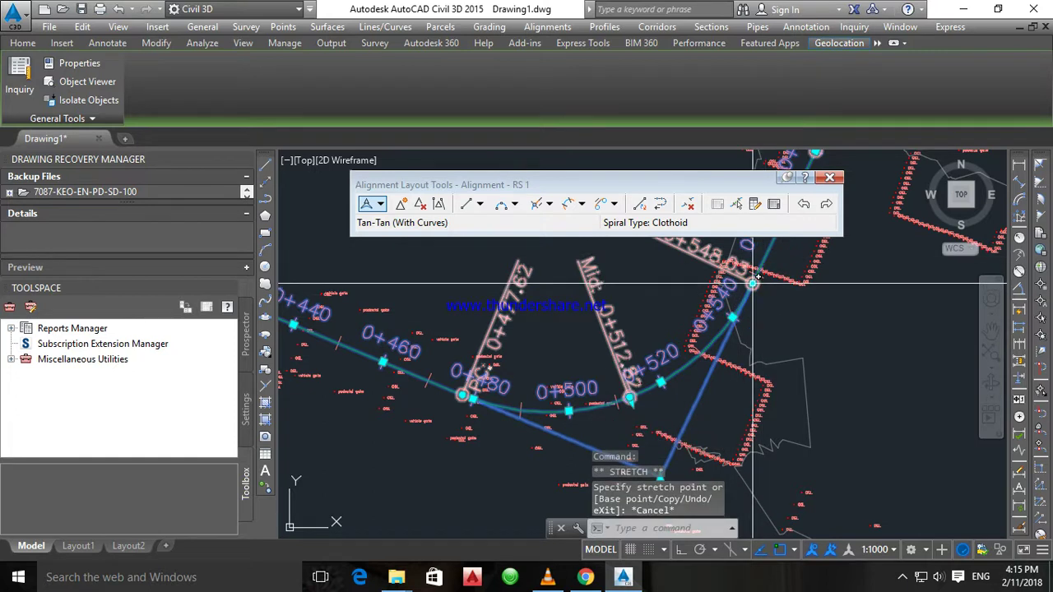
click(752, 283)
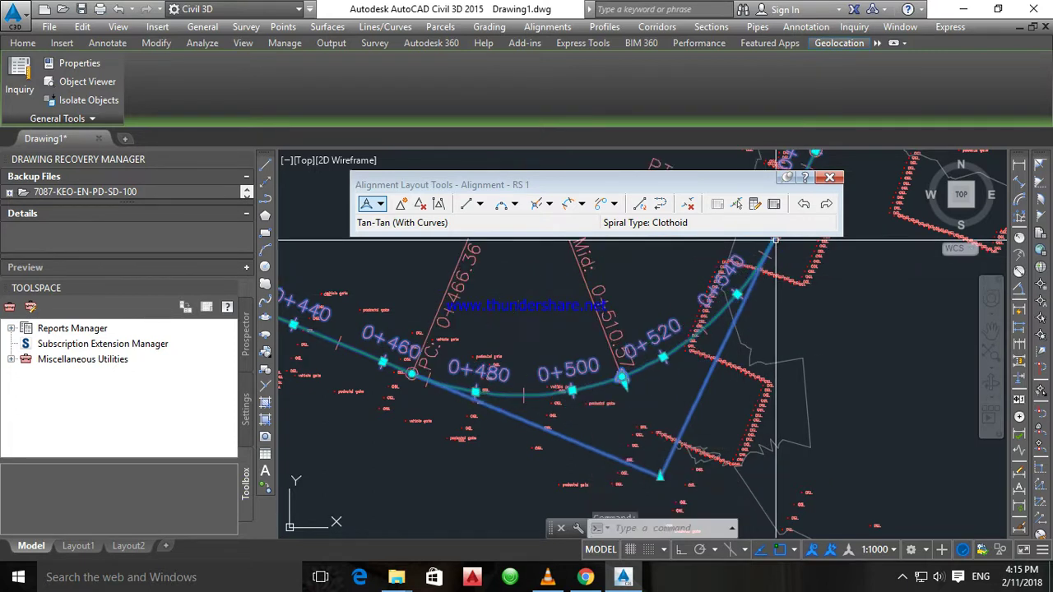
scroll(636, 424, down, 4)
scroll(635, 424, up, 5)
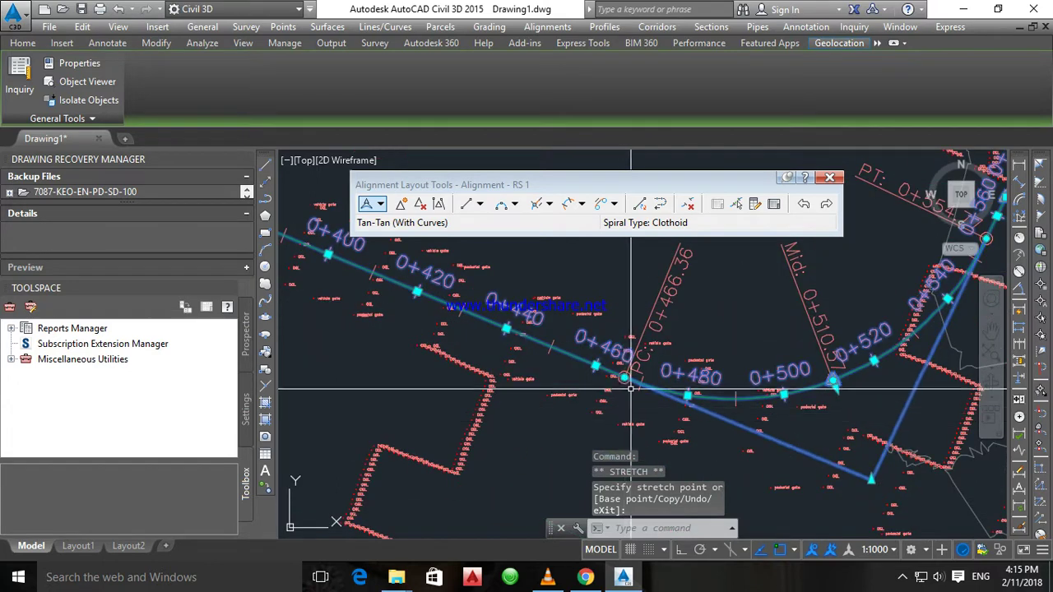
- Stretch the corner curve's start point farther back along the first tangent to about station 0+454 and deselect the alignment
click(625, 378)
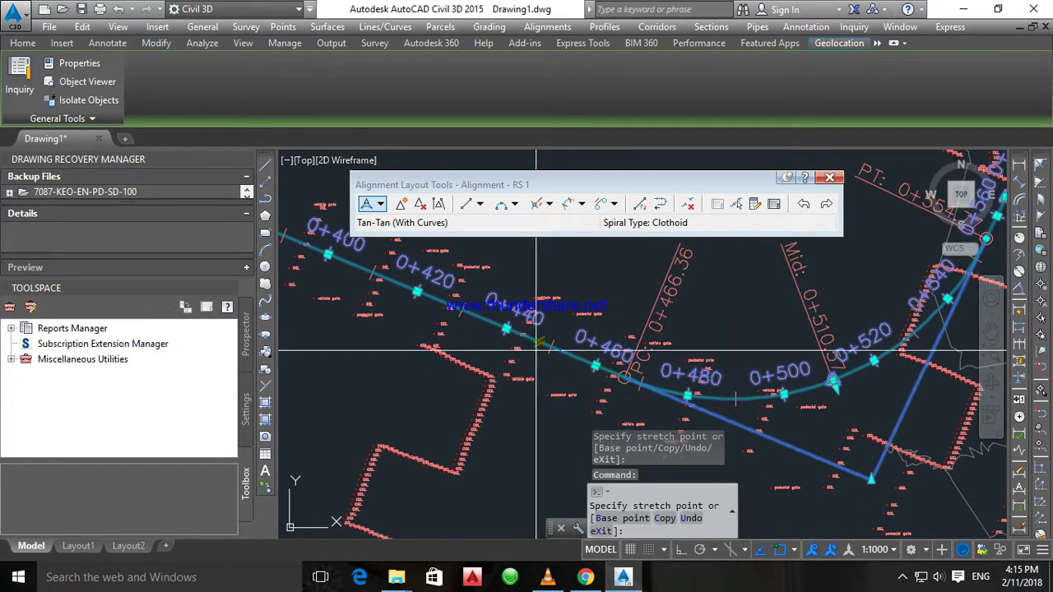
click(449, 305)
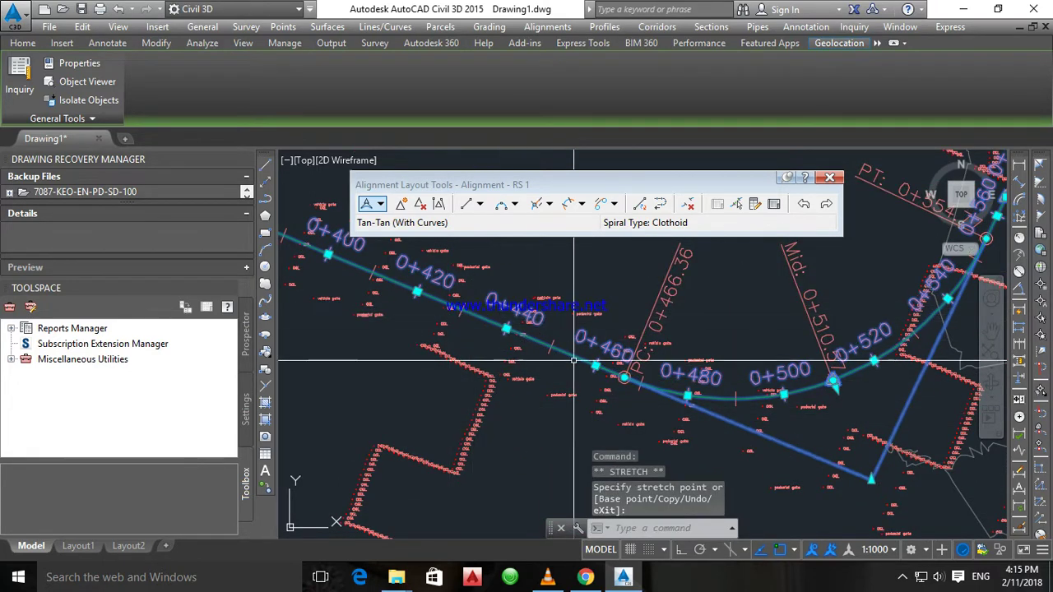
click(519, 333)
click(518, 333)
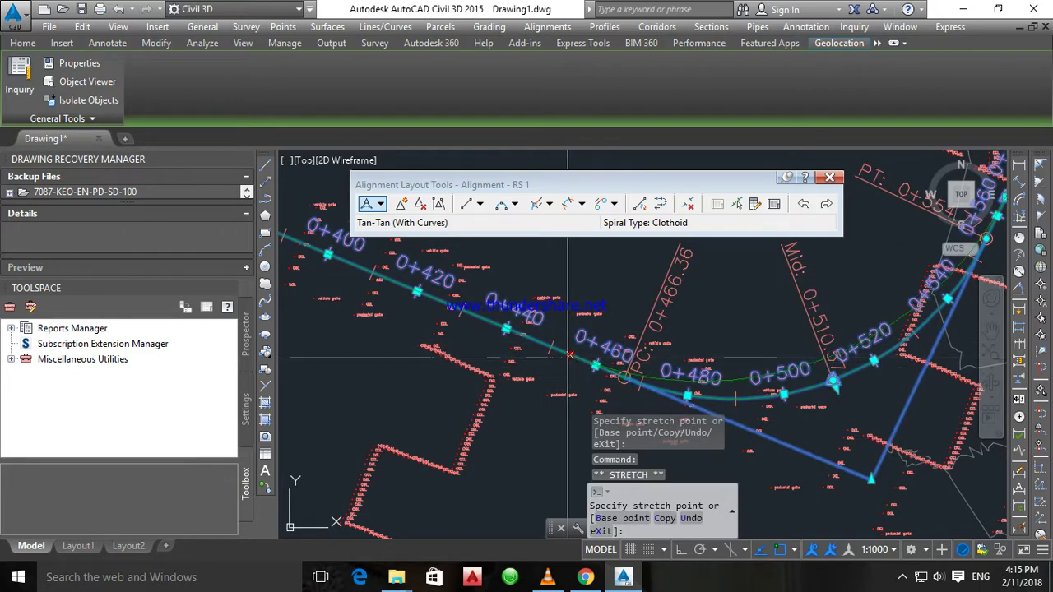
key(Escape)
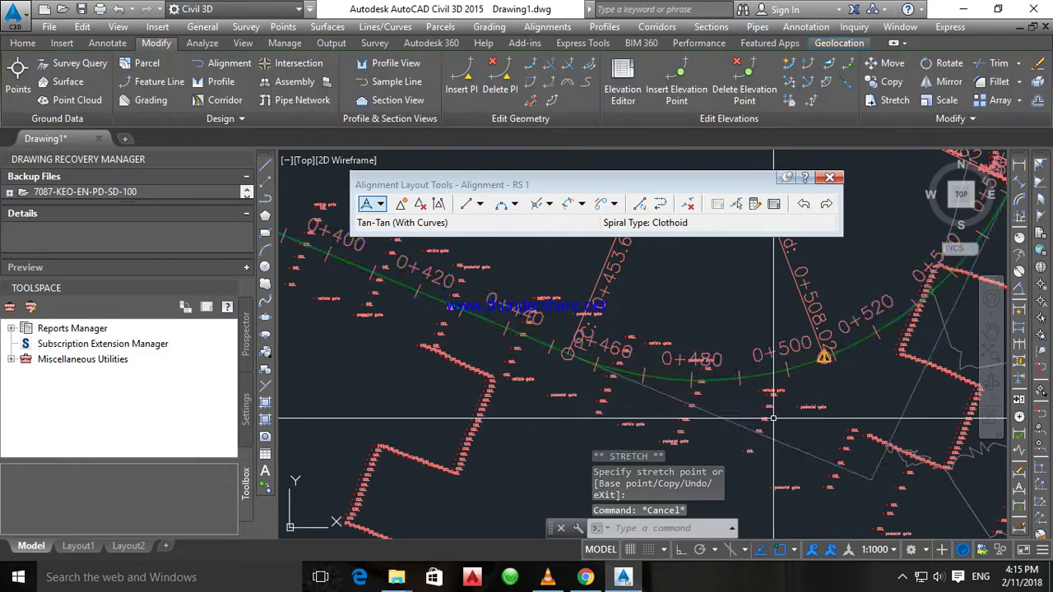
scroll(836, 429, down, 6)
scroll(830, 428, up, 3)
middle_drag(647, 370, 583, 303)
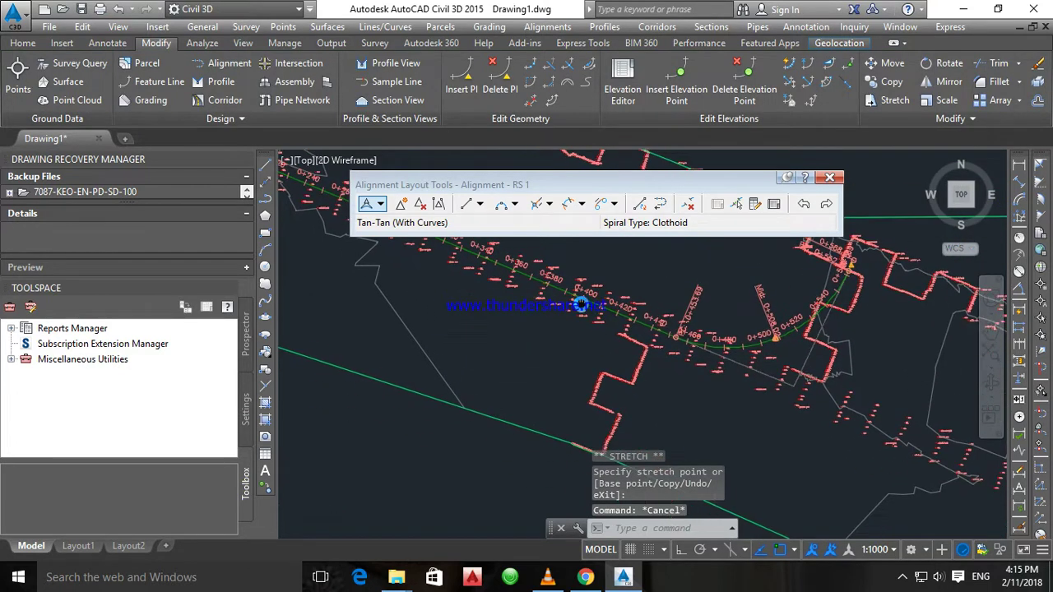
click(793, 333)
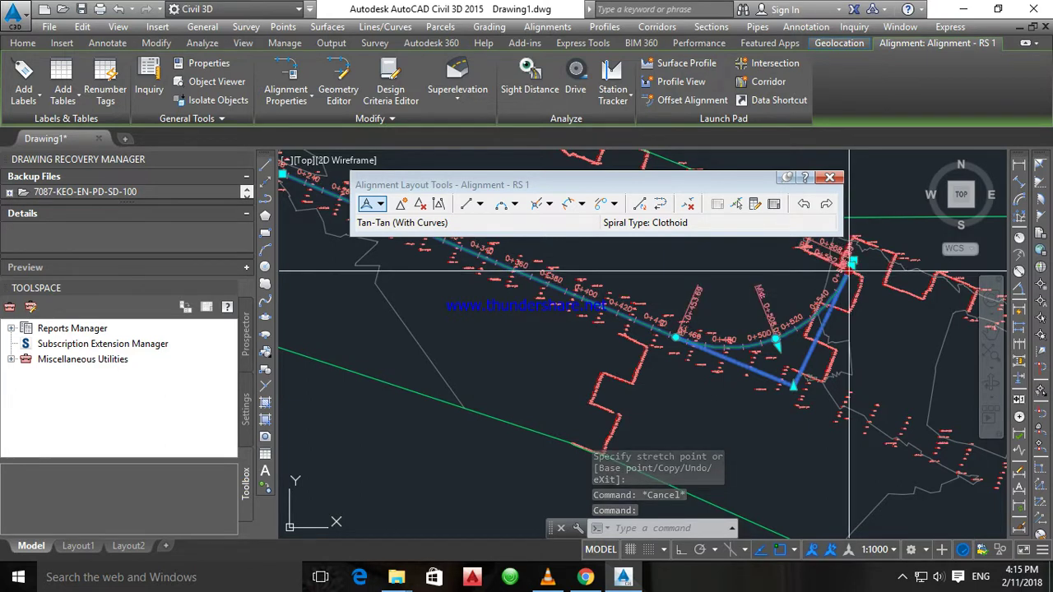
click(851, 266)
key(Escape)
scroll(744, 521, down, 10)
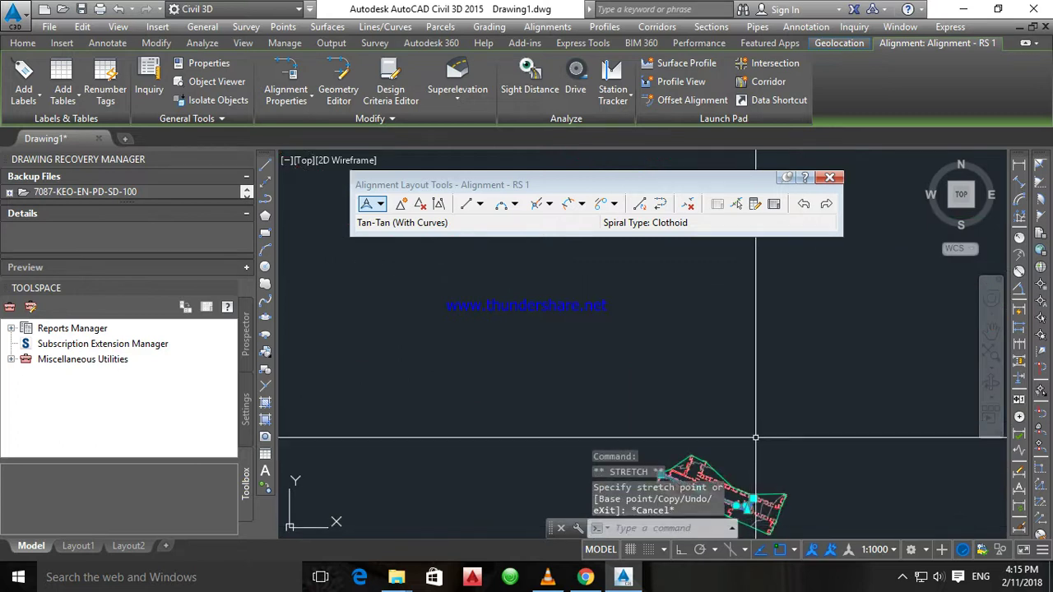
middle_drag(745, 438, 764, 296)
scroll(696, 329, up, 5)
key(Escape)
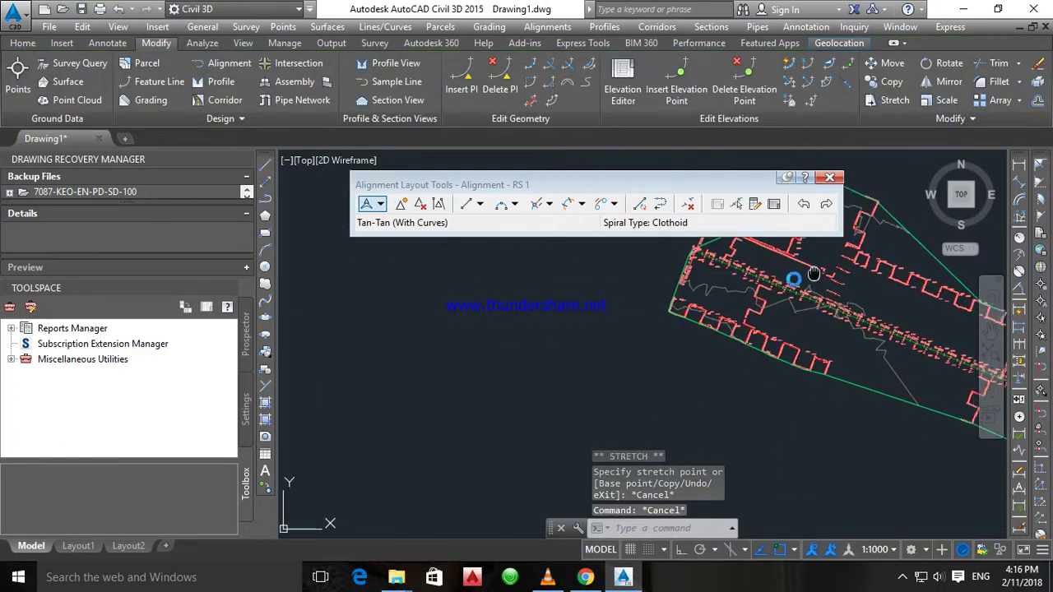
- Open the alignment's label settings from its station labels and set the major station increment to 50 m
scroll(617, 313, up, 2)
scroll(617, 313, up, 3)
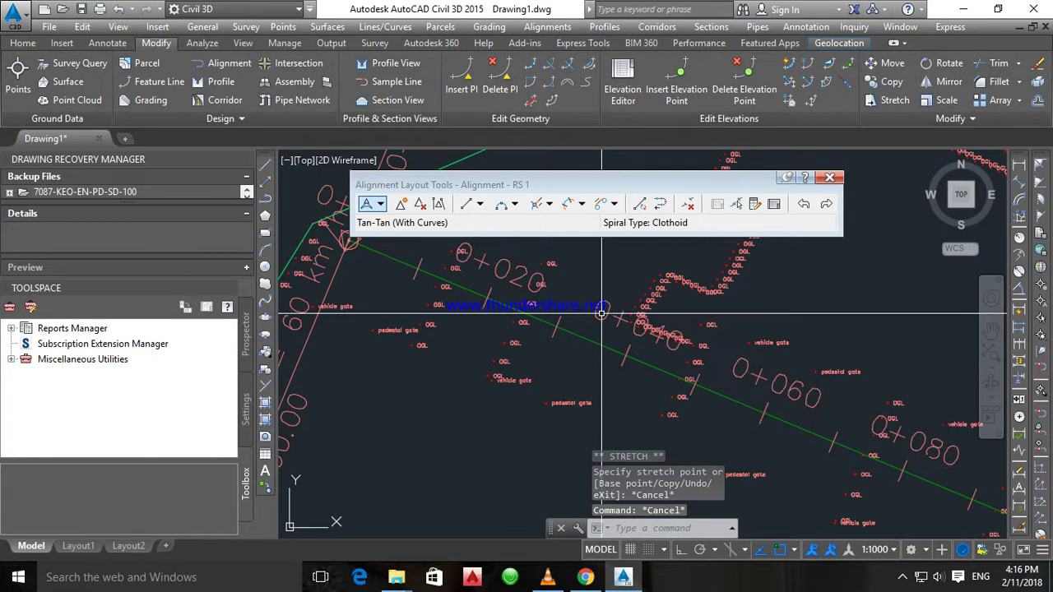
click(600, 315)
right_click(599, 315)
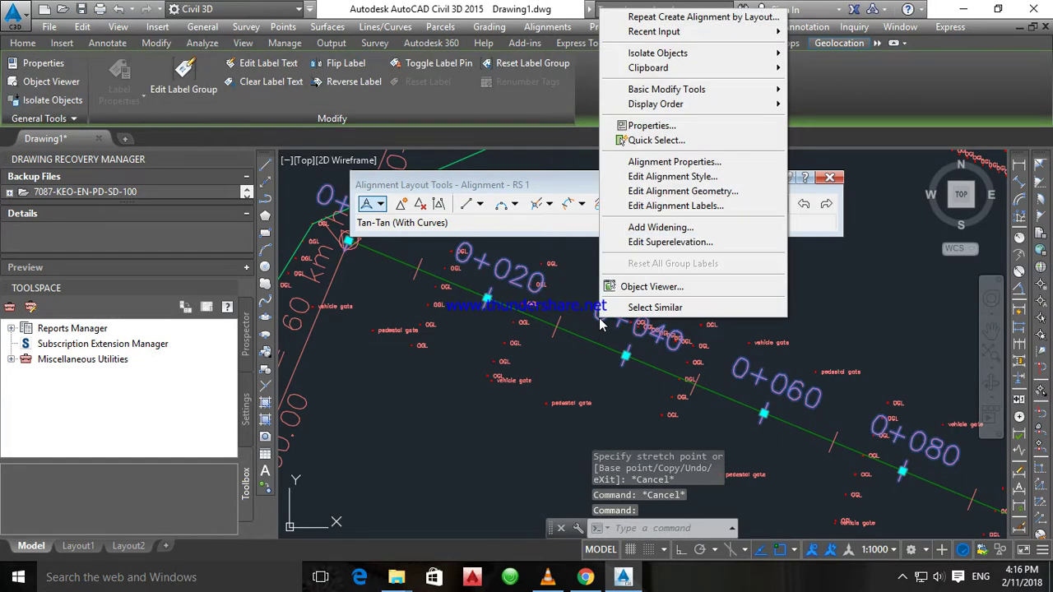
click(676, 207)
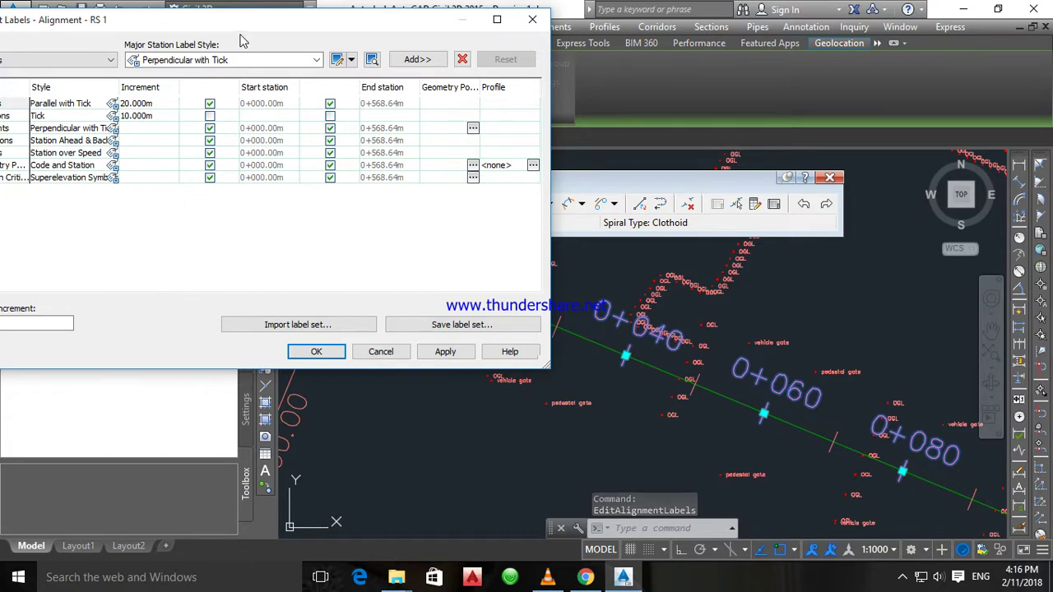
drag(234, 26, 425, 41)
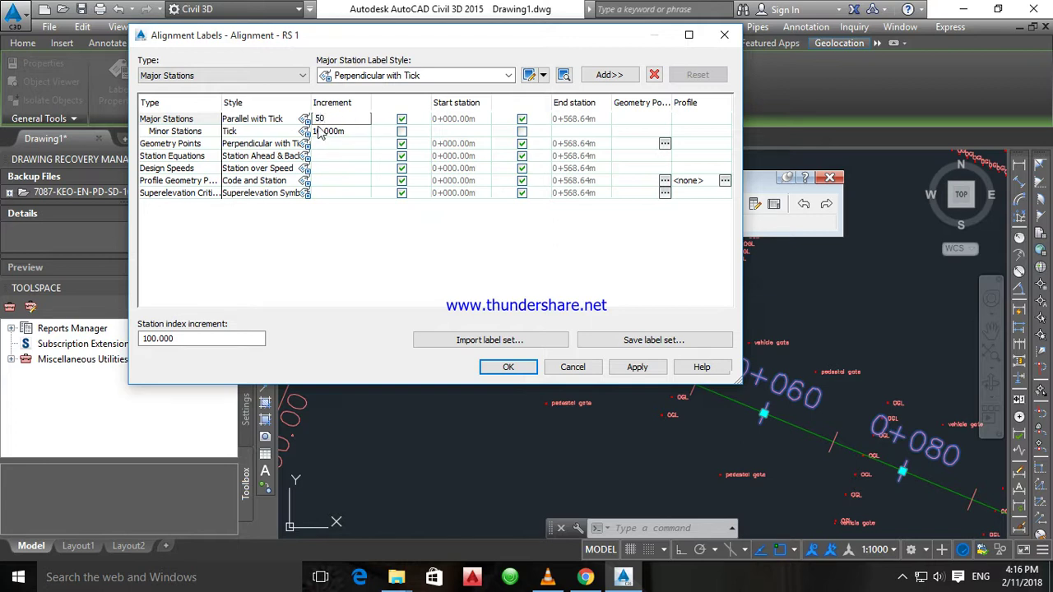
click(341, 132)
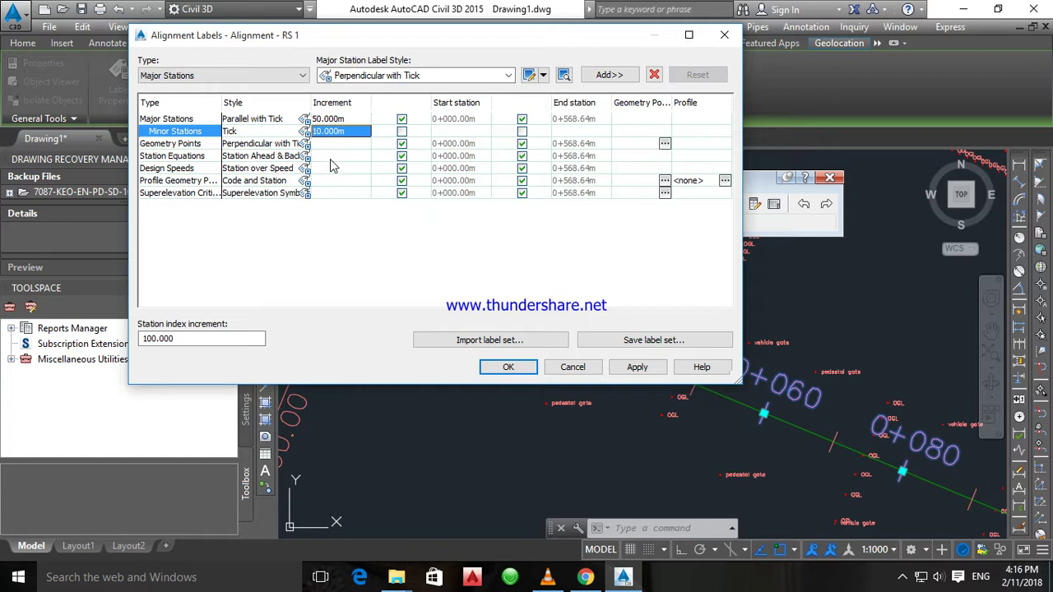
- In the Parallel with Tick major station label style, set the station text contents' color to White
click(310, 120)
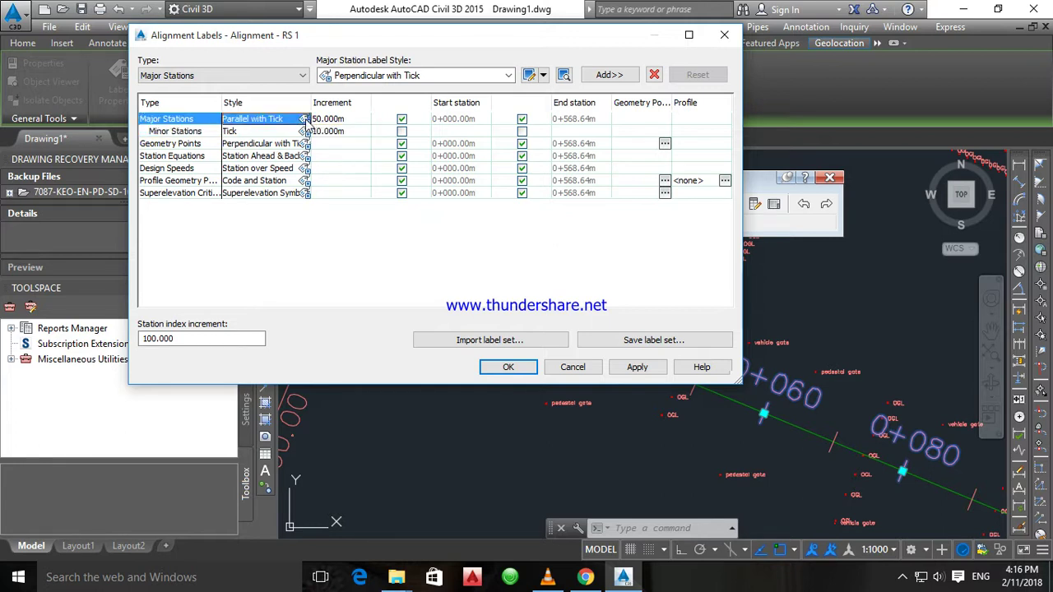
click(306, 119)
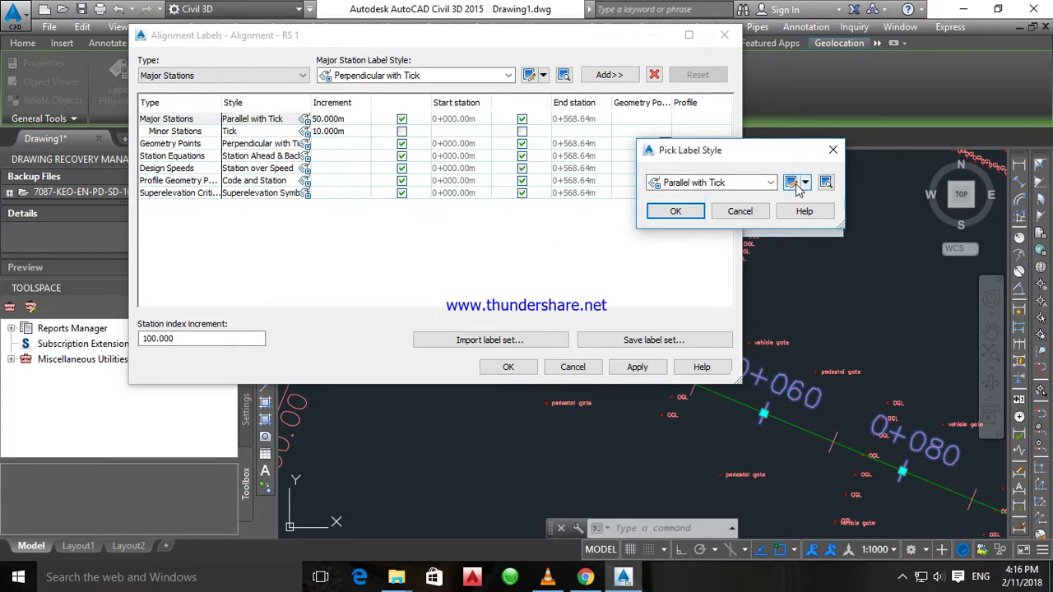
click(794, 182)
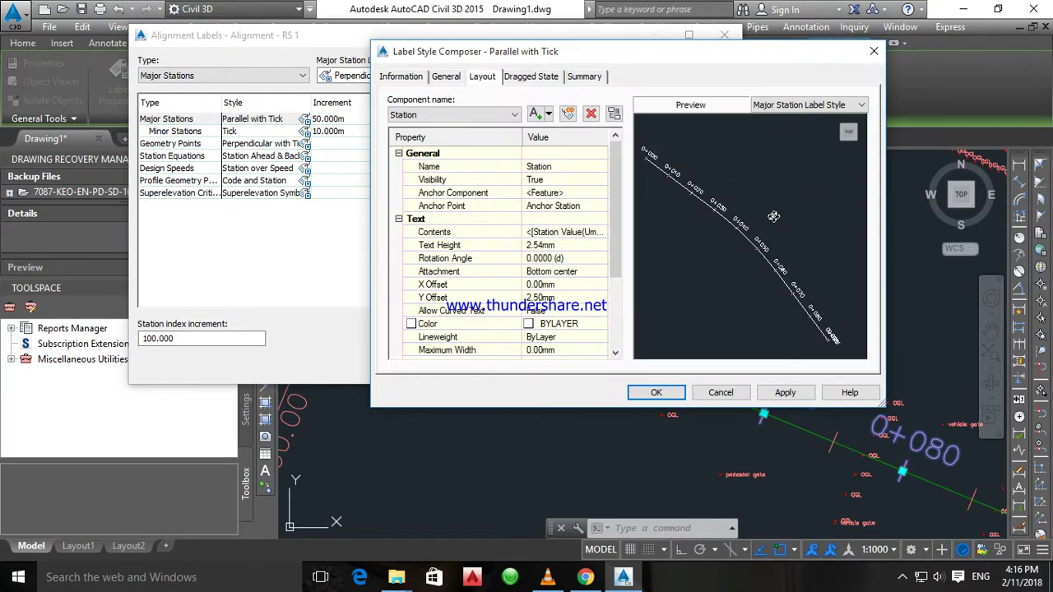
click(576, 233)
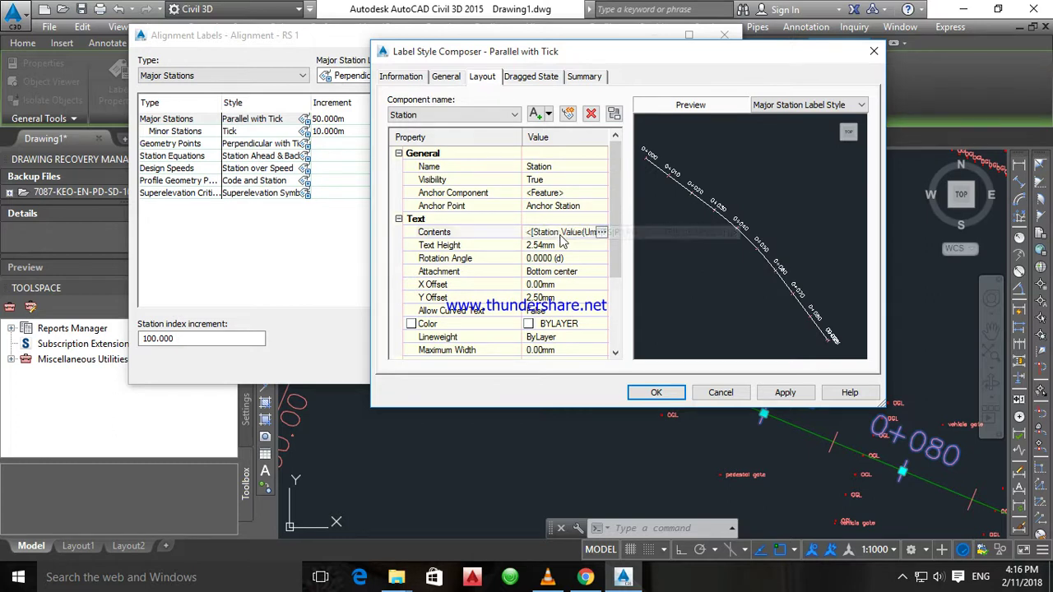
click(602, 233)
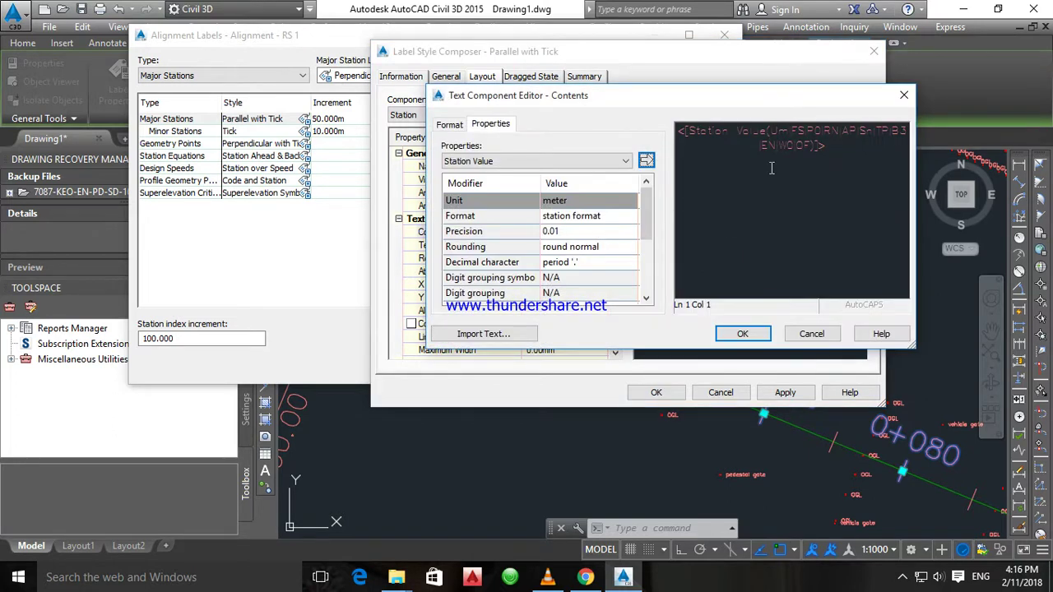
drag(828, 155, 626, 111)
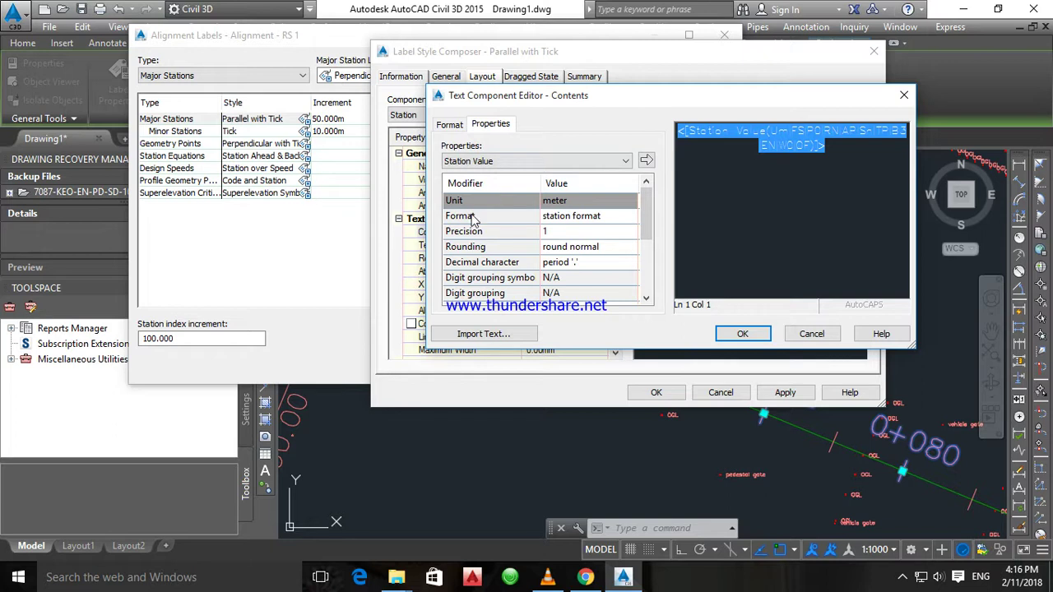
click(451, 128)
click(494, 254)
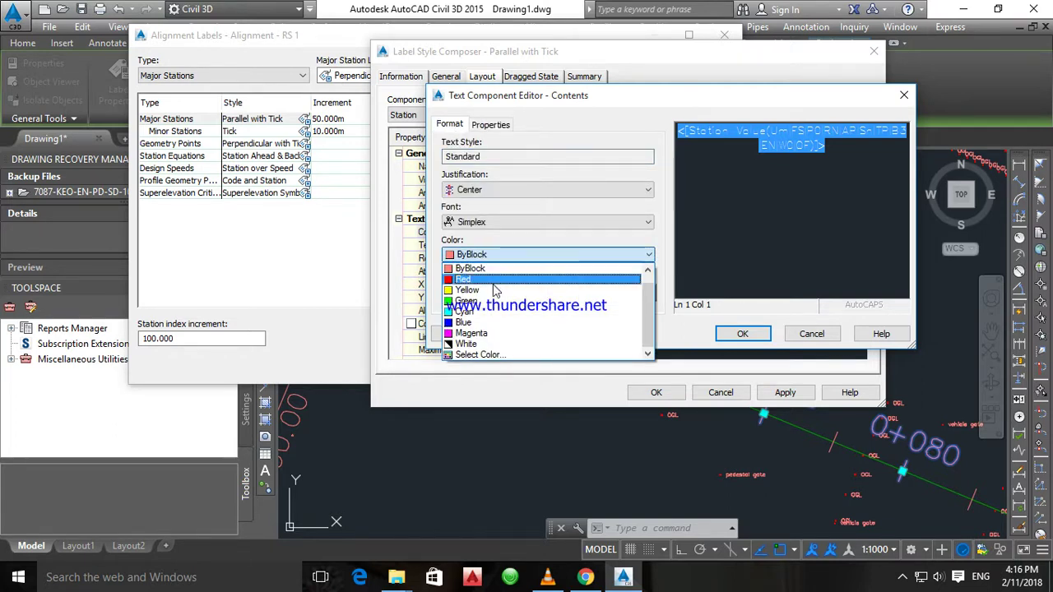
click(474, 344)
- Set the station text's font to Arial and accept the edited text contents
click(494, 222)
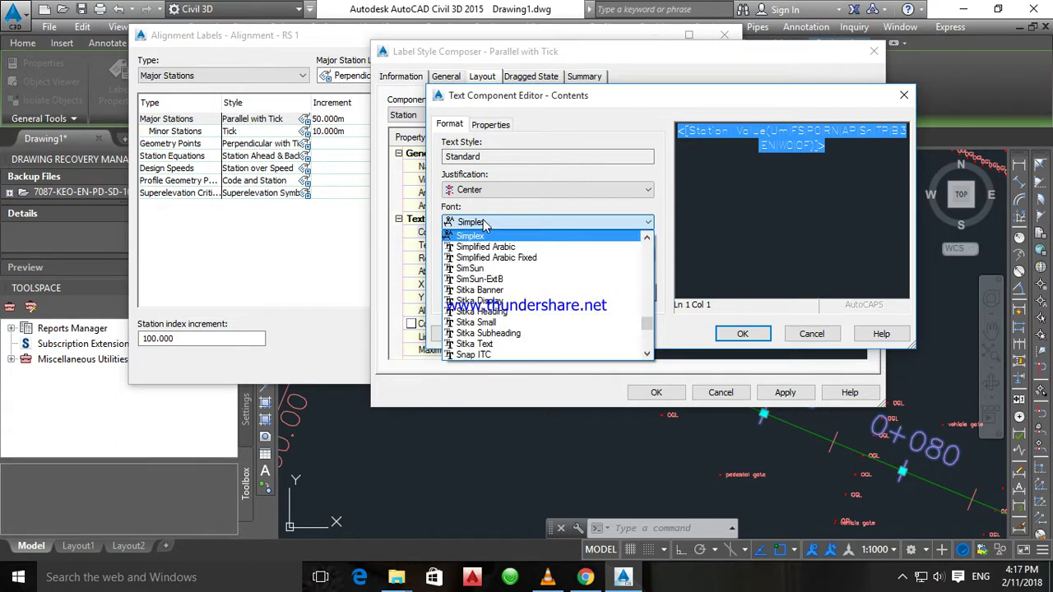
key(a)
scroll(487, 320, down, 4)
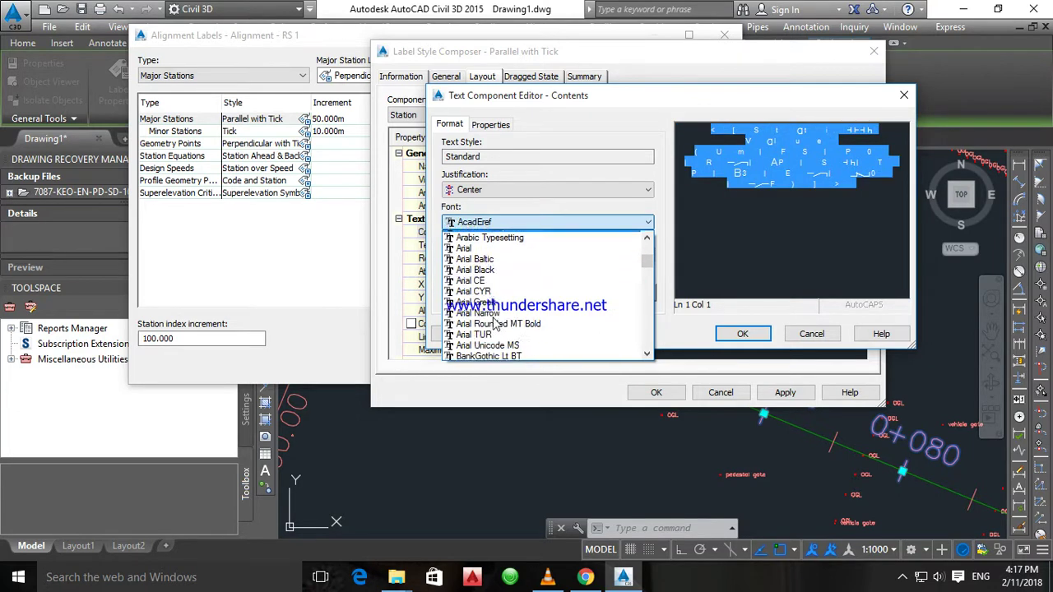
scroll(487, 291, up, 2)
click(486, 280)
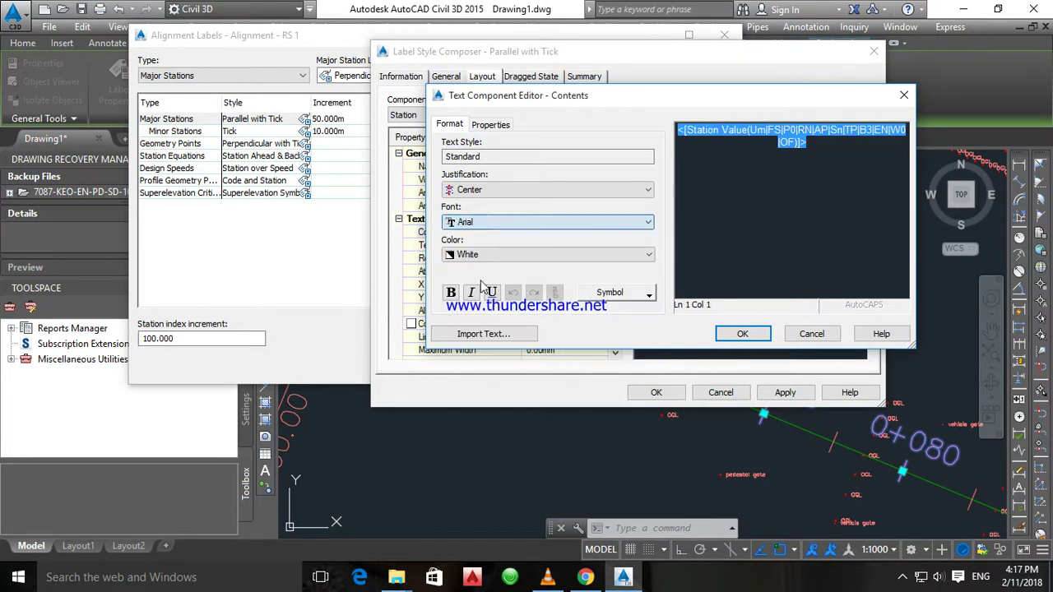
click(727, 337)
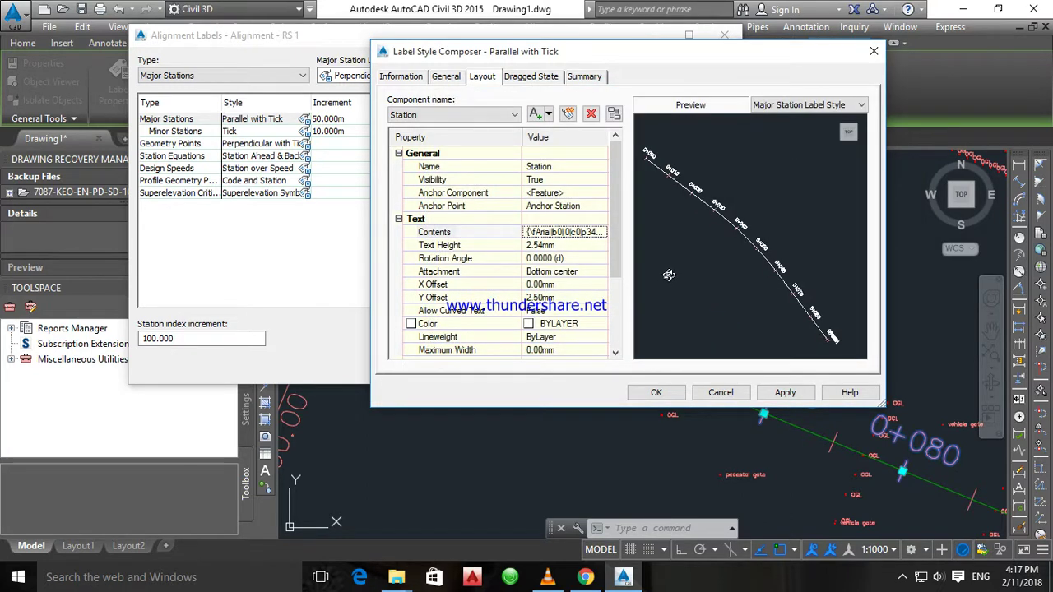
- Save the Parallel with Tick style, keep the current geometry point label style, and apply the alignment label settings
click(785, 395)
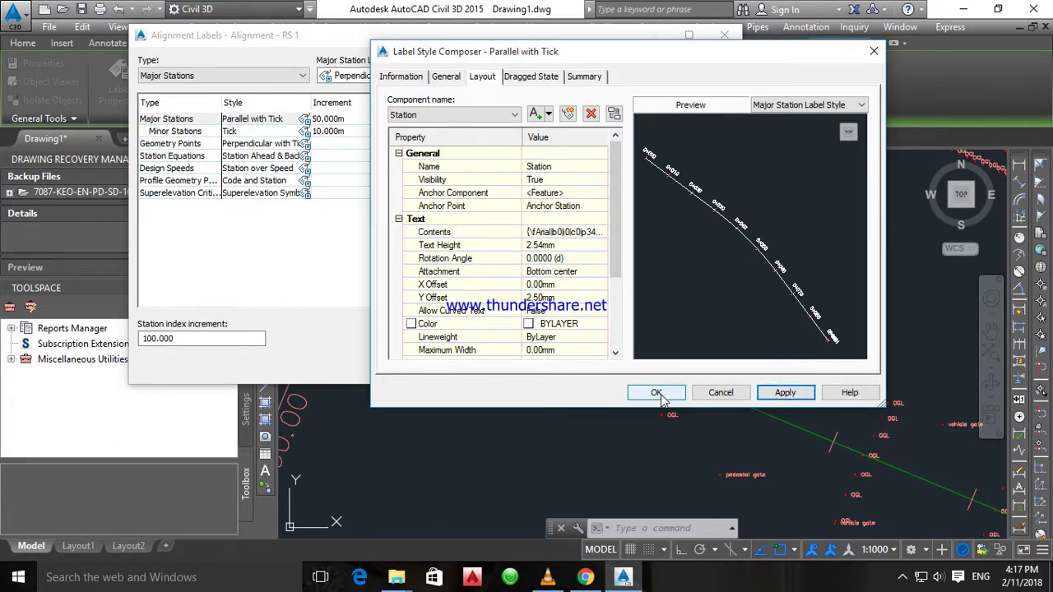
click(657, 392)
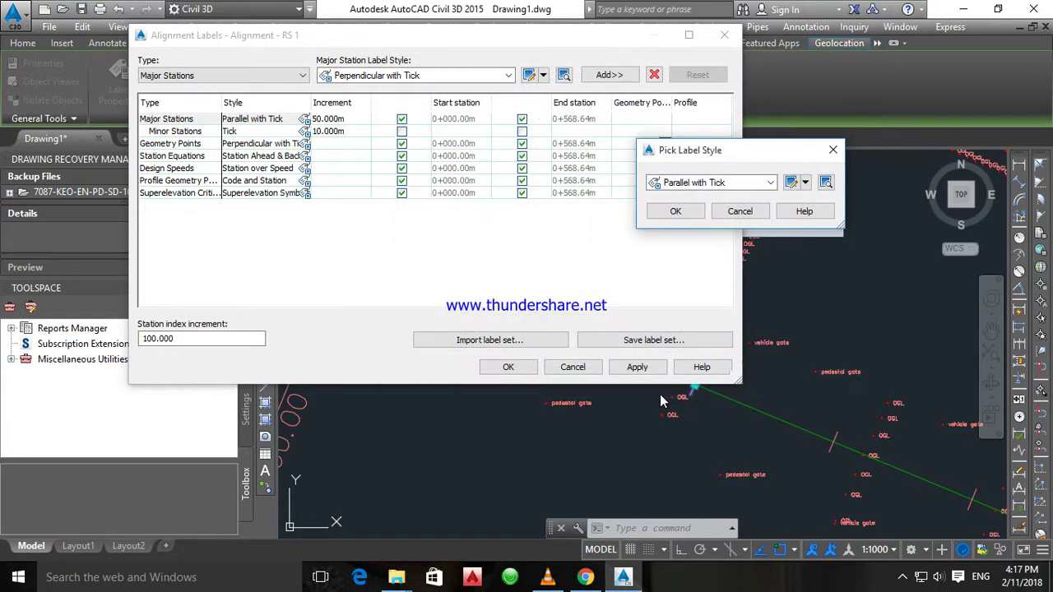
click(677, 212)
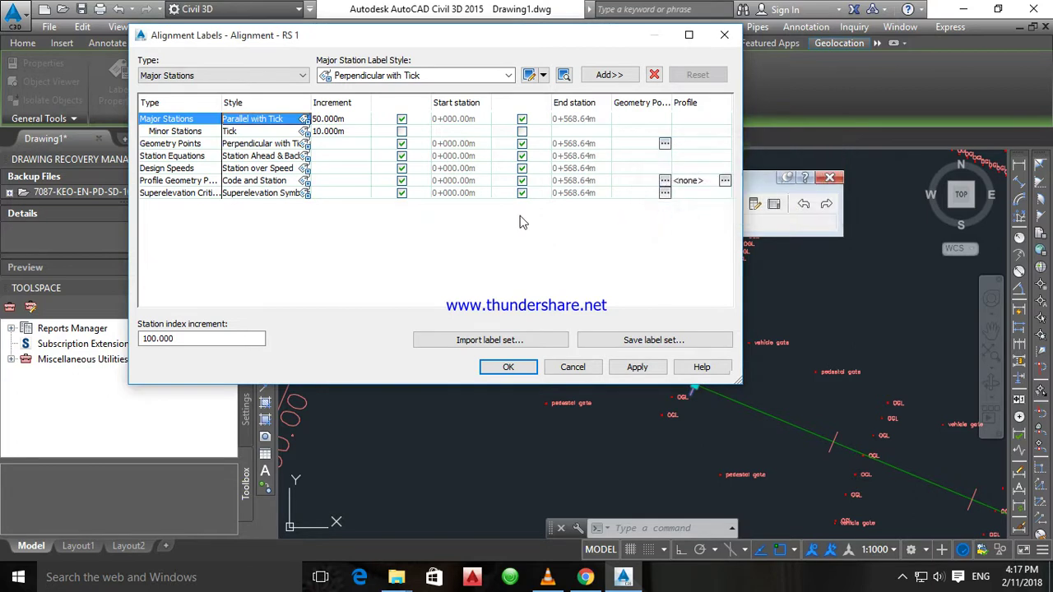
click(178, 144)
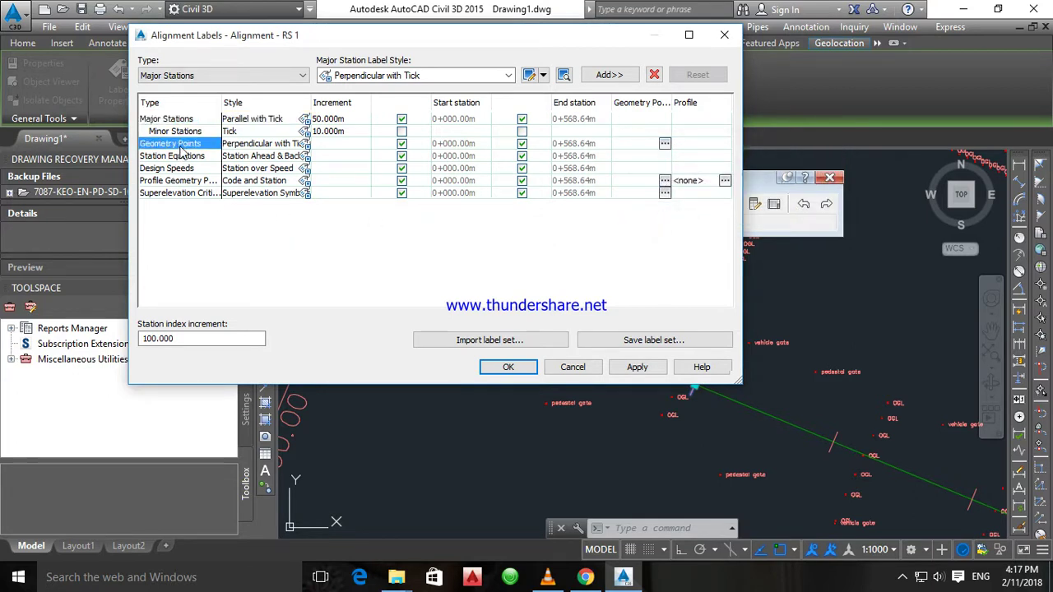
click(306, 144)
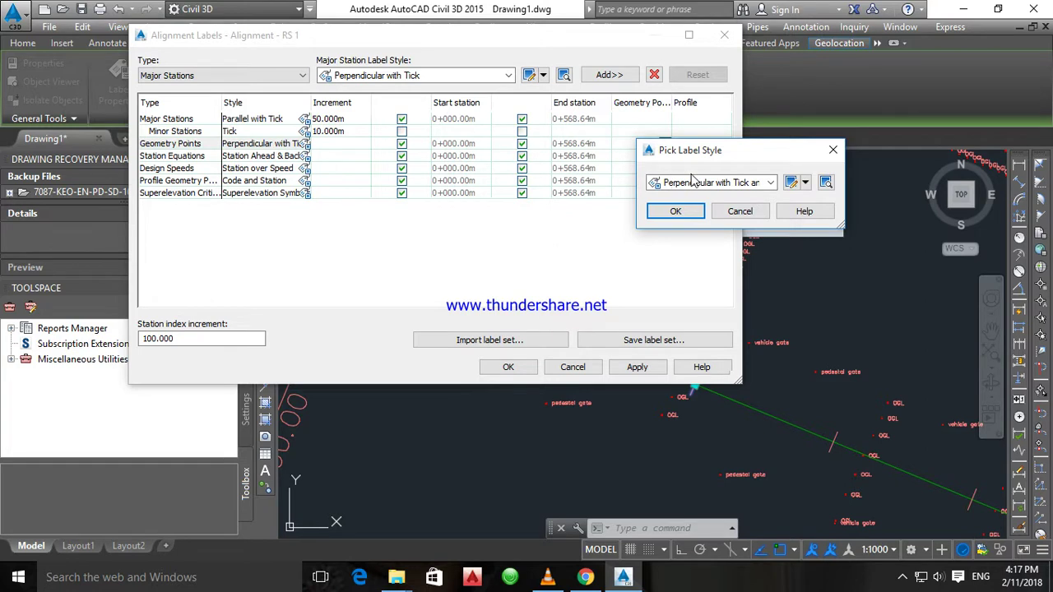
click(675, 212)
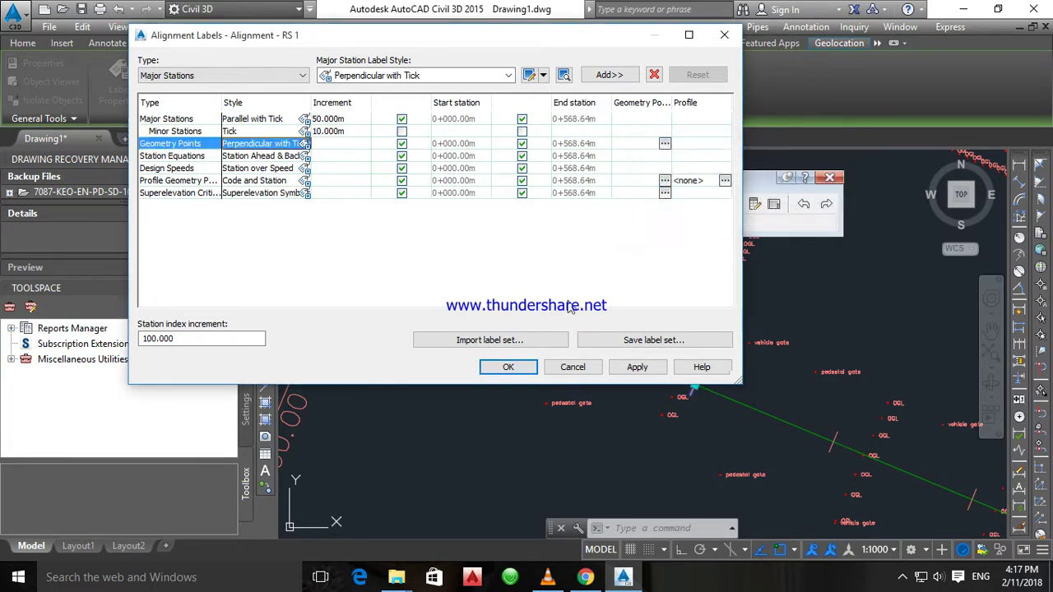
click(635, 368)
click(512, 368)
- Examine the restyled station labels and the geometry point label around the start of the alignment
scroll(775, 361, up, 3)
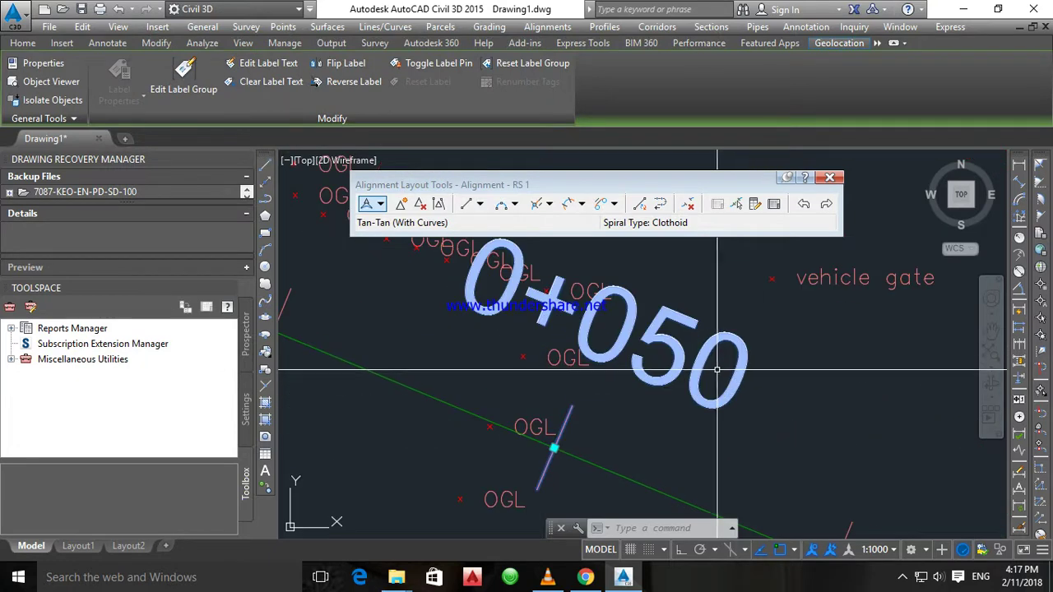
scroll(698, 340, down, 3)
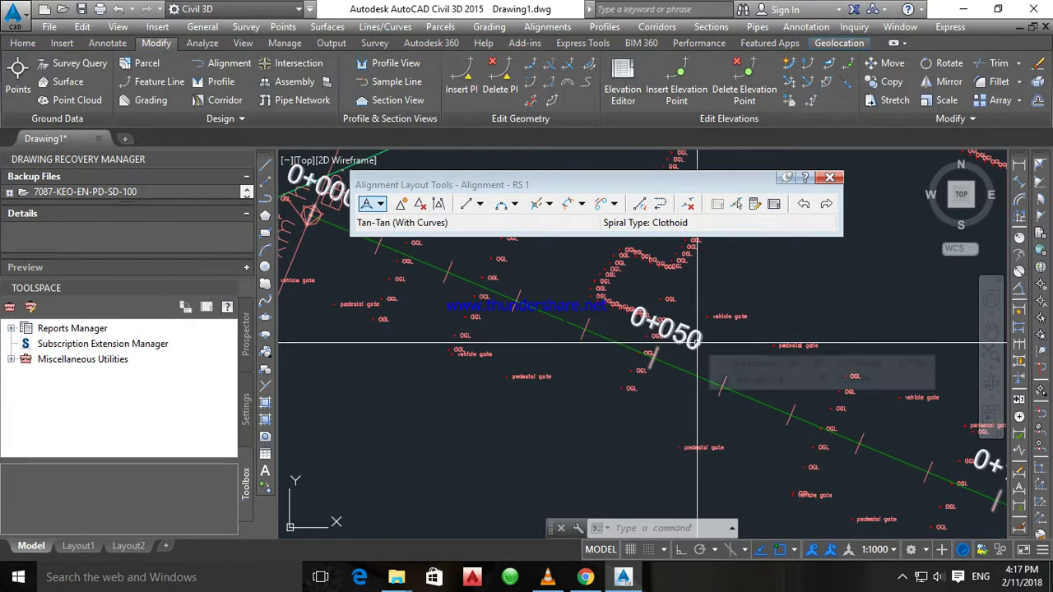
scroll(698, 343, down, 4)
scroll(589, 296, up, 6)
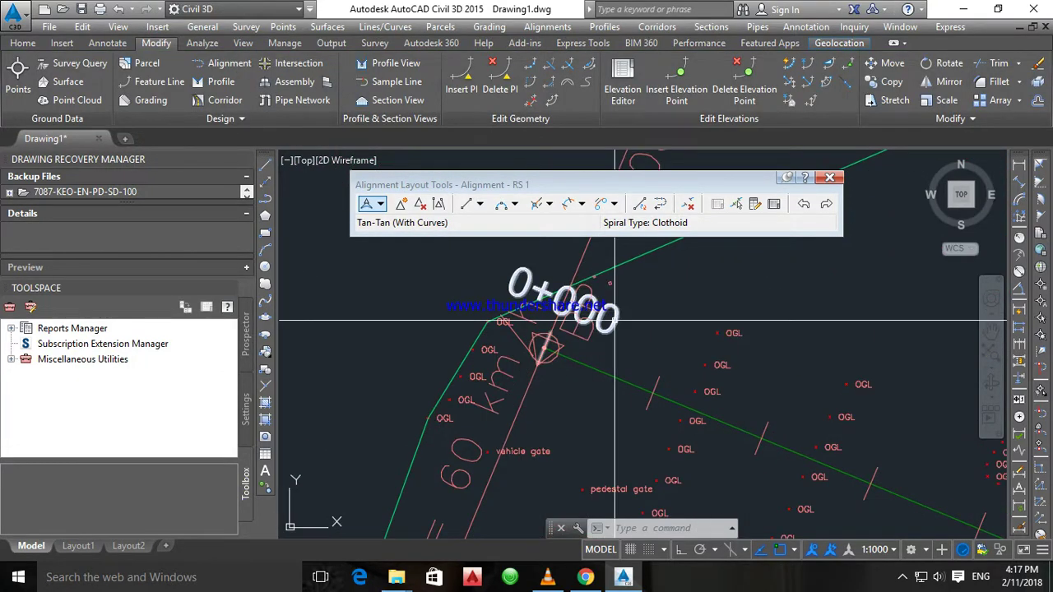
scroll(616, 322, down, 5)
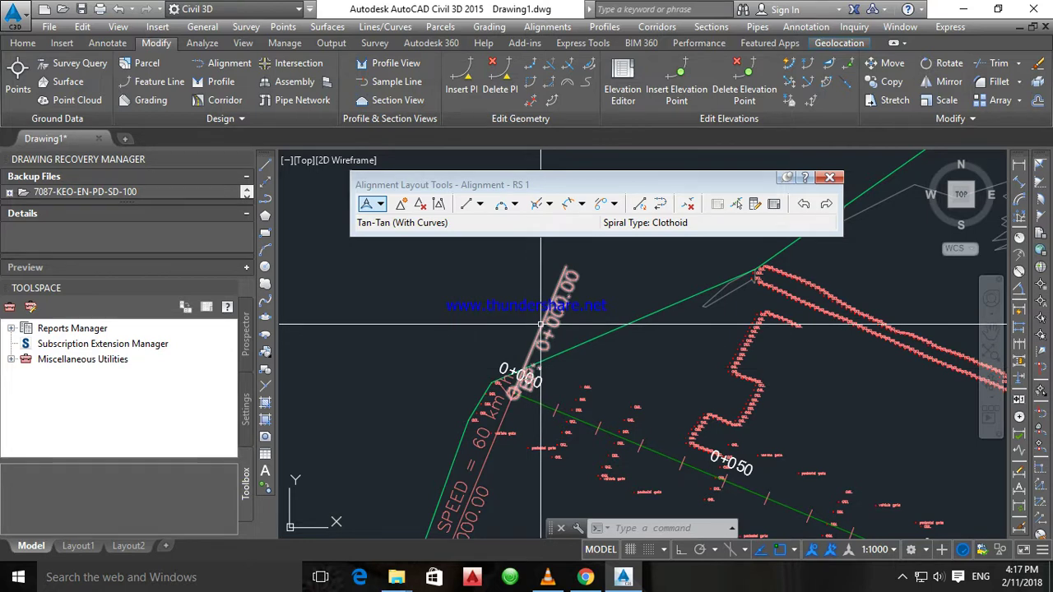
mouse_move(540, 326)
middle_down()
mouse_move(604, 295)
mouse_move(627, 231)
mouse_move(554, 363)
middle_up()
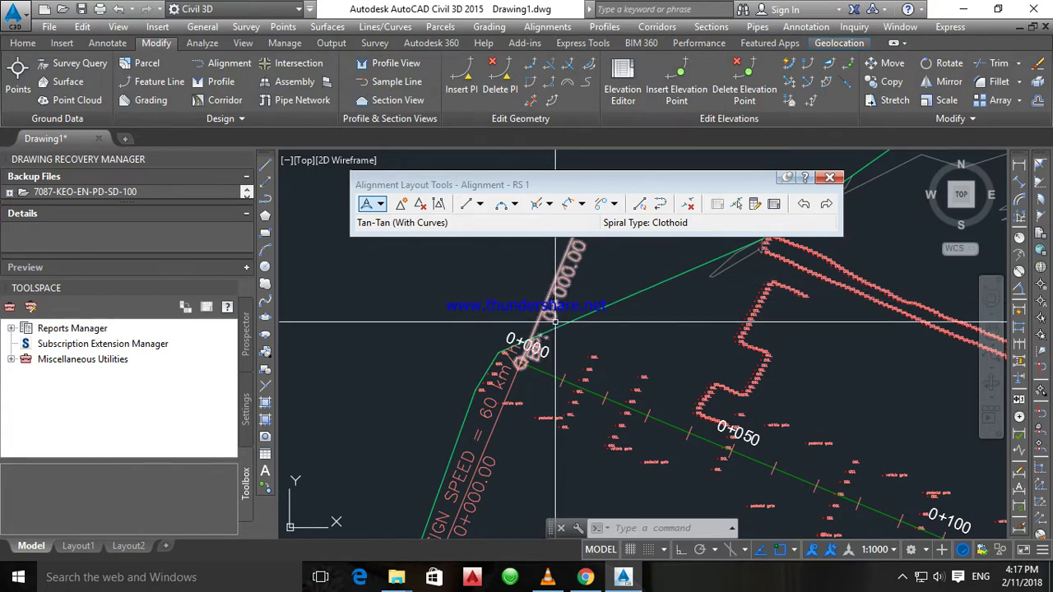
click(547, 380)
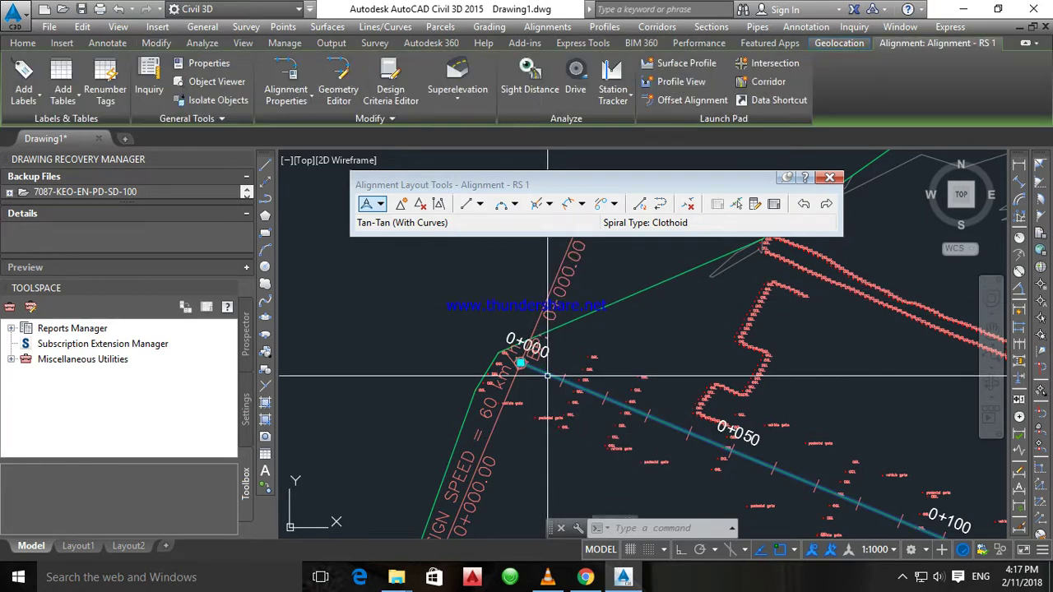
key(Escape)
key(Escape)
- Reopen the alignment's label settings from its start geometry point label and open the Perpendicular with Tick and Line style's text contents
click(552, 295)
right_click(552, 294)
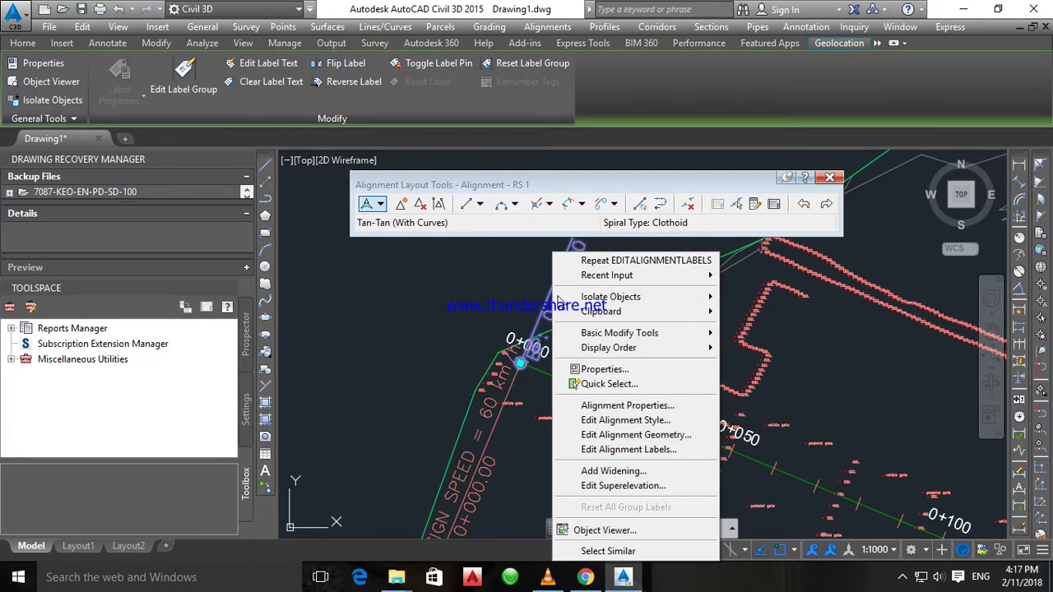
click(629, 449)
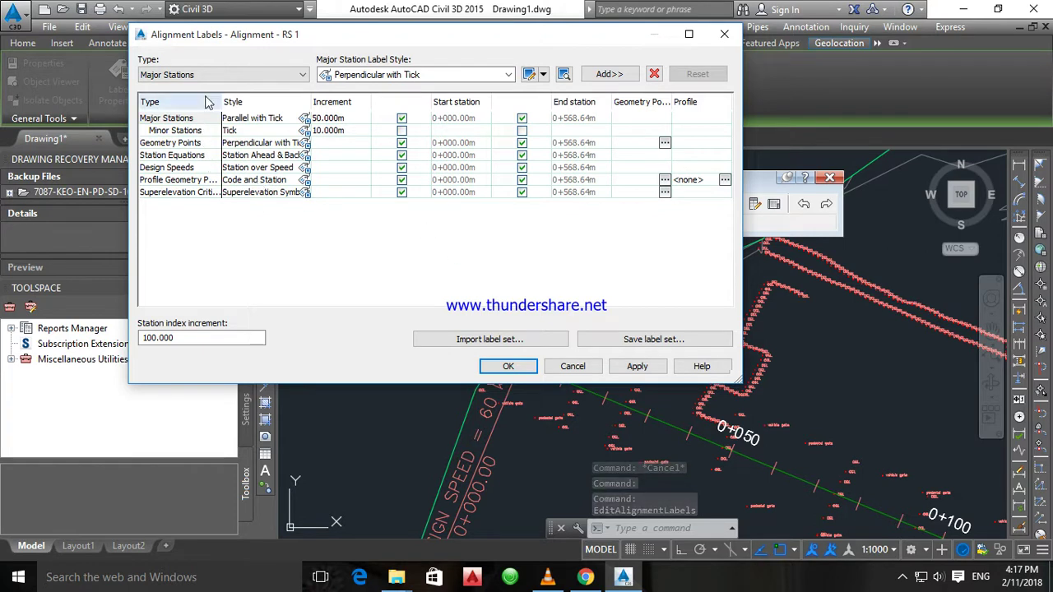
click(198, 184)
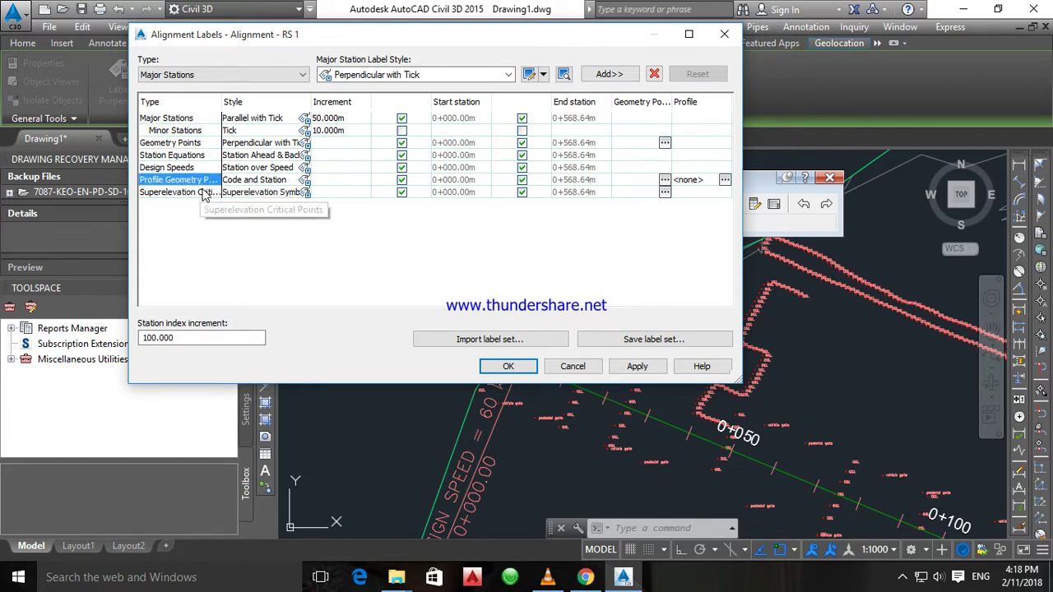
click(185, 144)
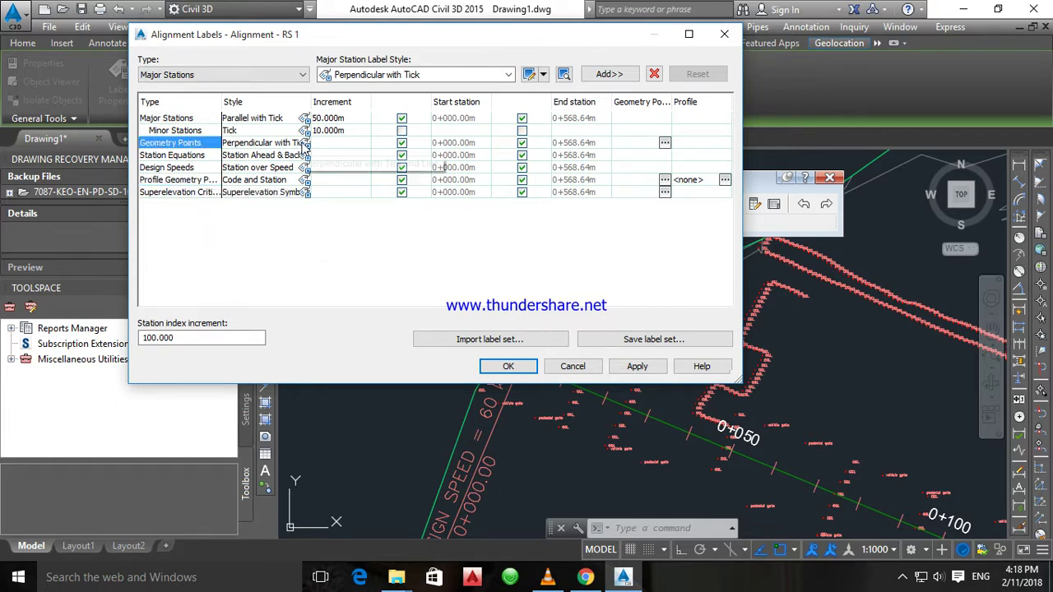
click(304, 143)
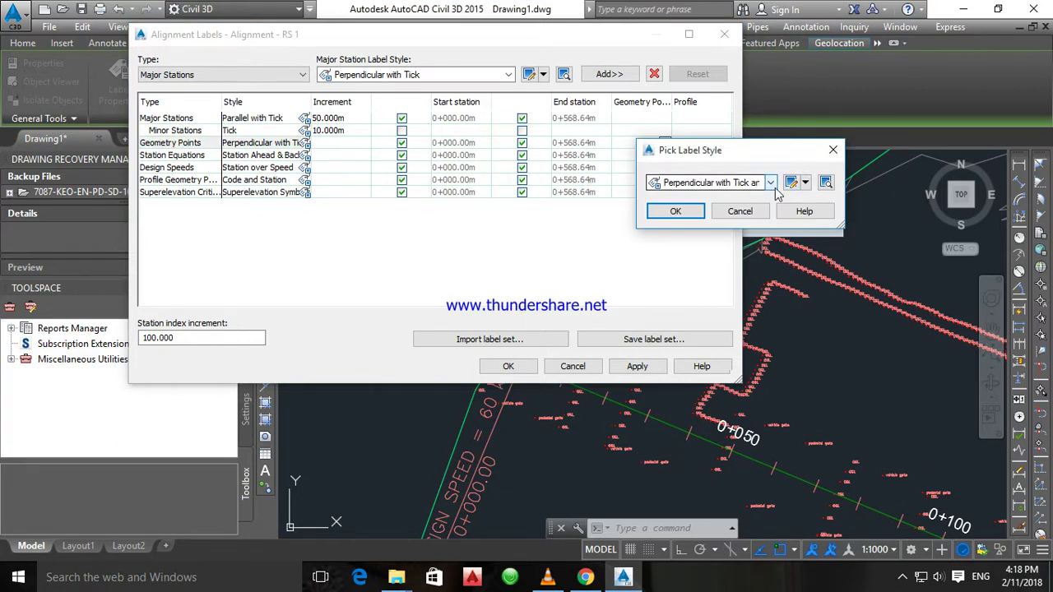
click(792, 184)
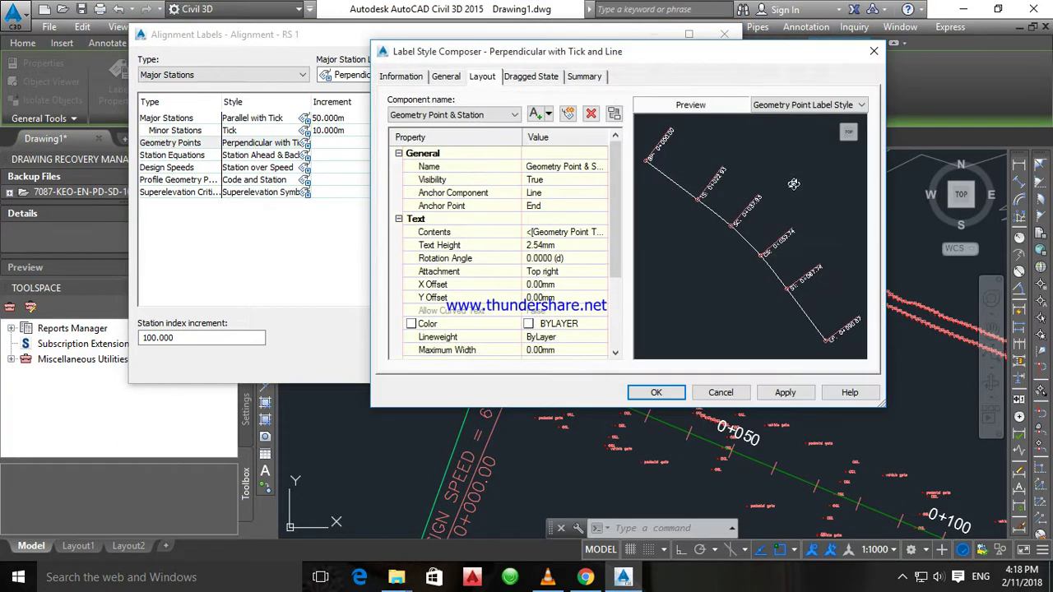
click(600, 234)
click(602, 234)
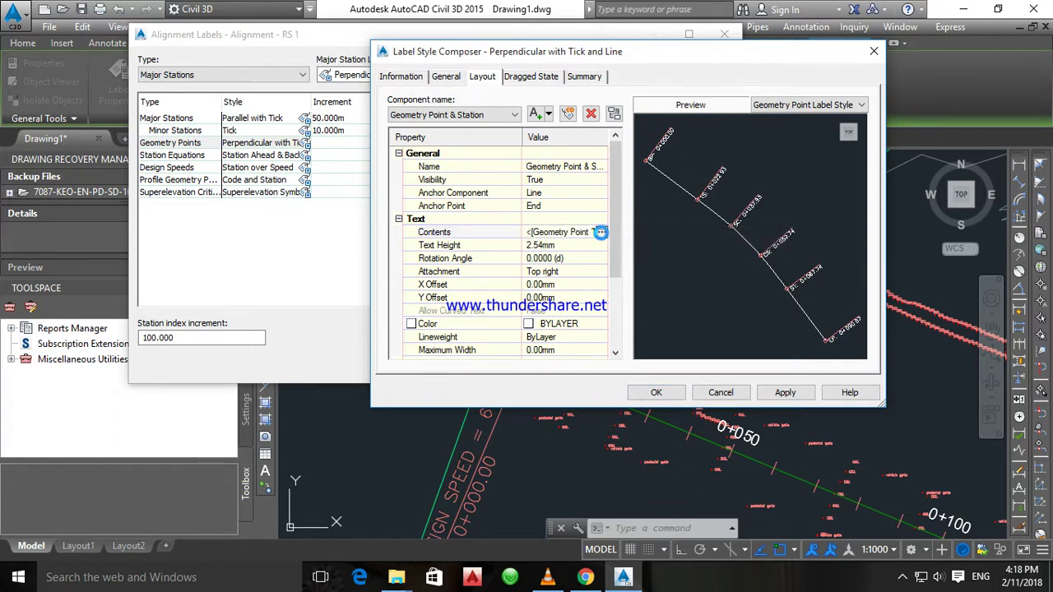
- Add a new line reading "E=" followed by the Northing property in meters with 0.0001 precision to the geometry point label text
drag(682, 102, 629, 92)
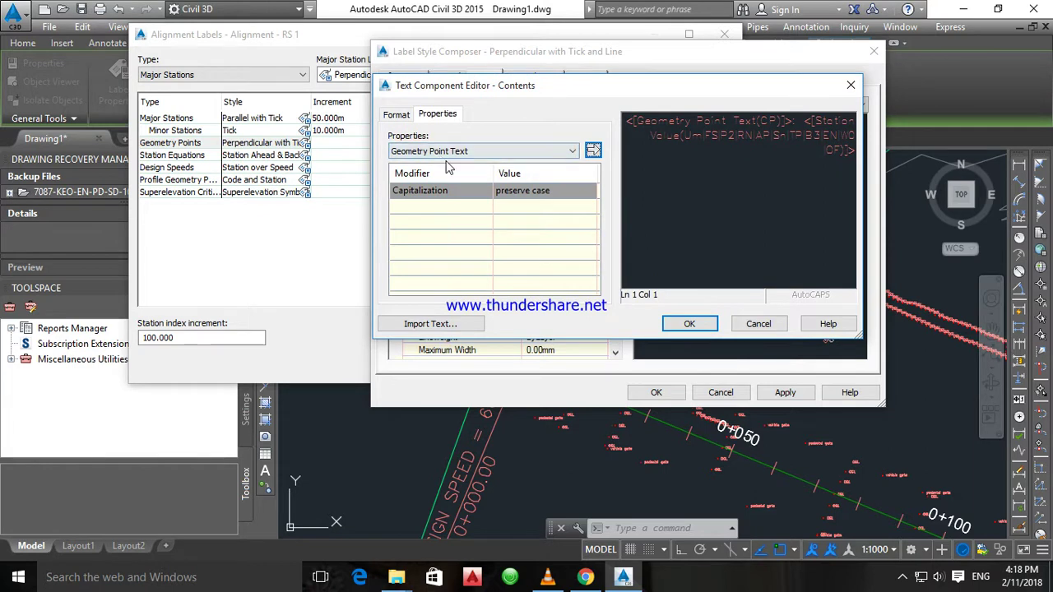
click(854, 157)
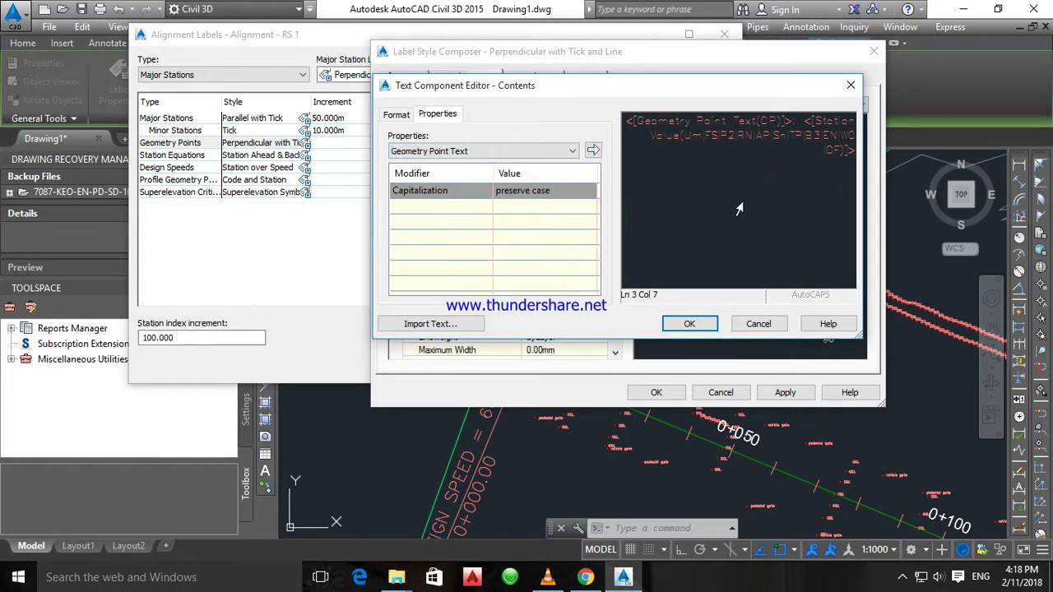
click(527, 152)
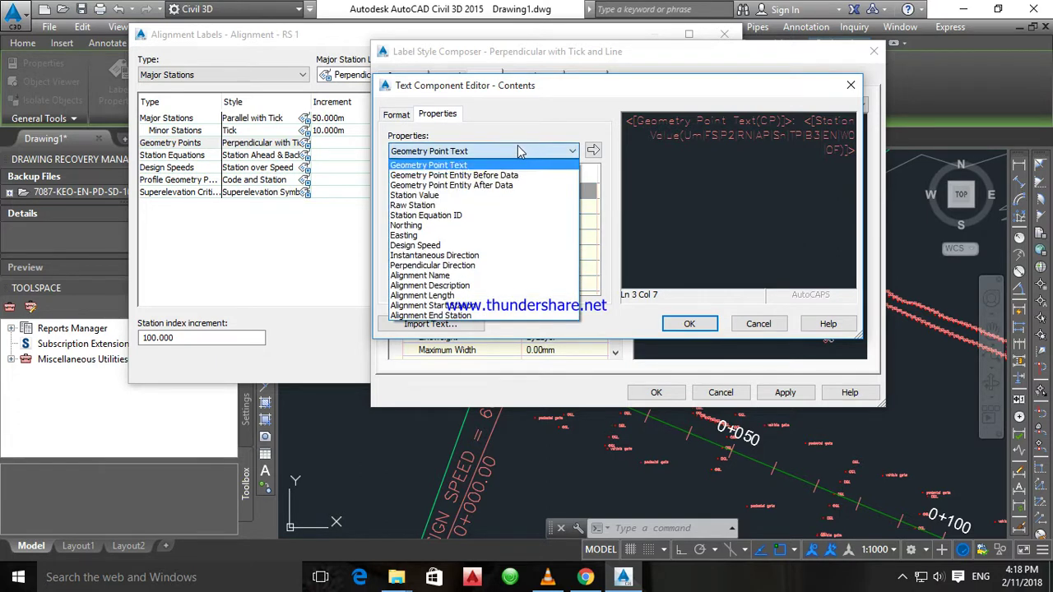
click(418, 227)
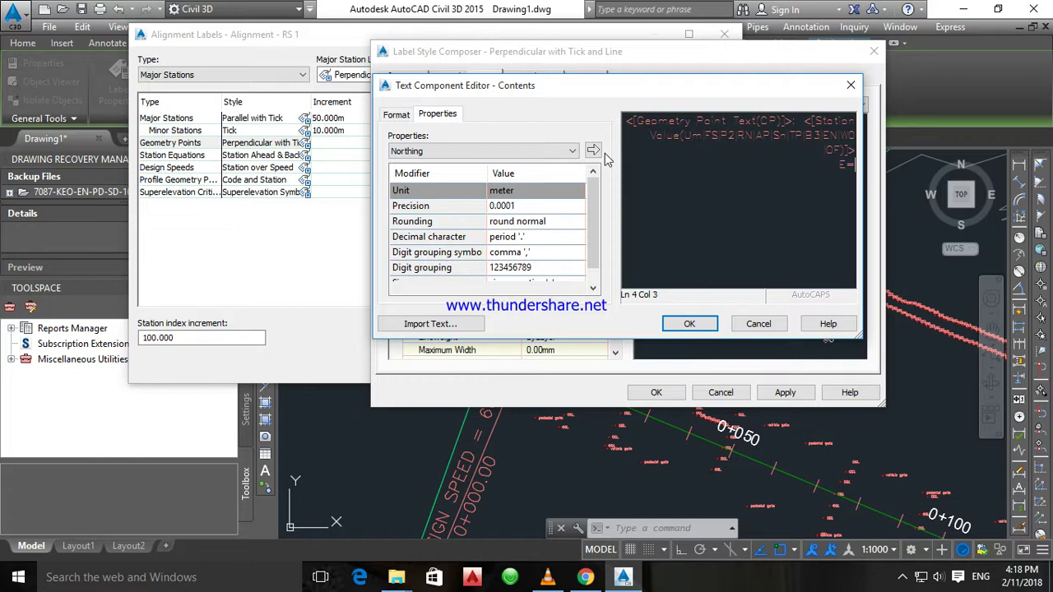
click(593, 152)
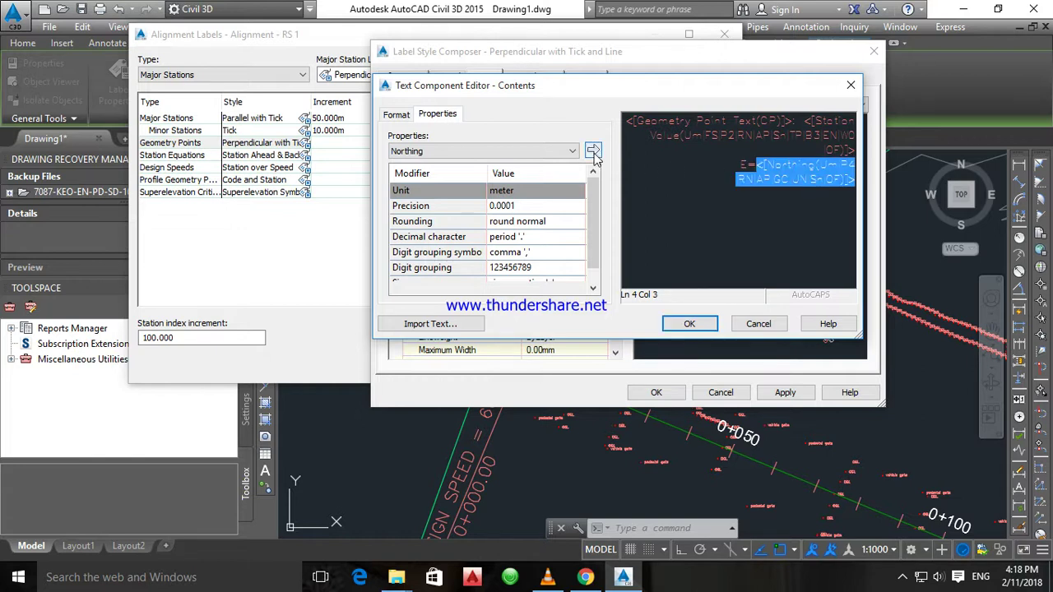
- Change the Northing line's prefix to "N=" and add a new line reading "E=" followed by the Easting property in meters with 0.0001 precision
click(852, 182)
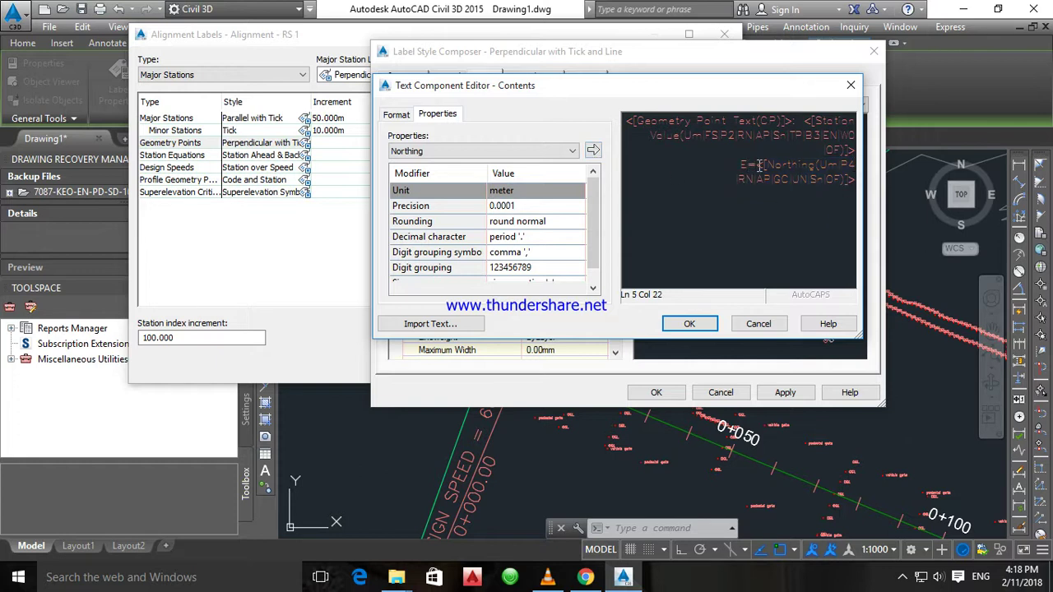
drag(747, 164, 738, 165)
text(N)
click(441, 155)
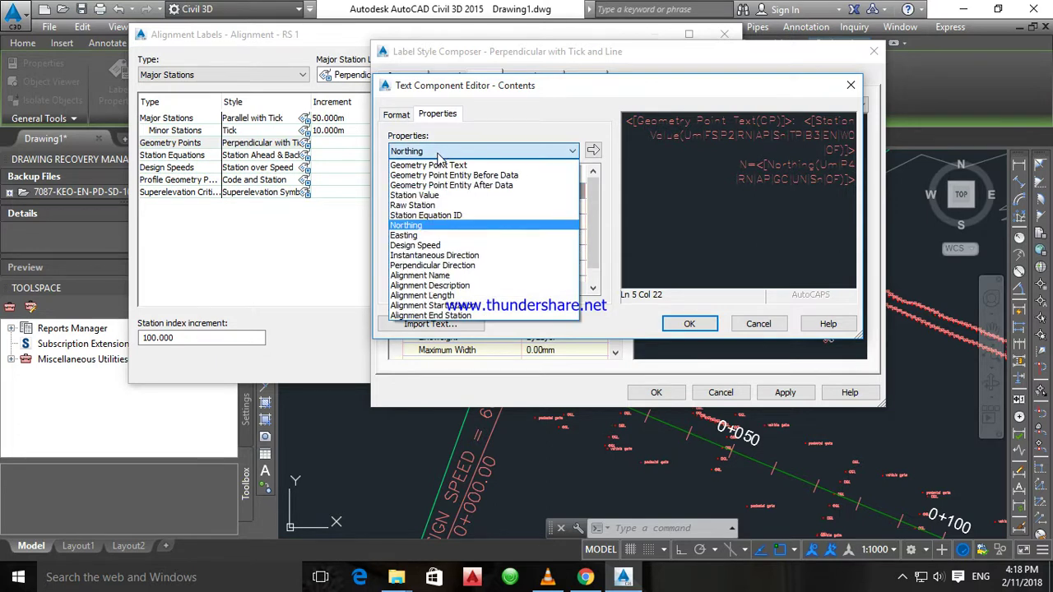
click(402, 236)
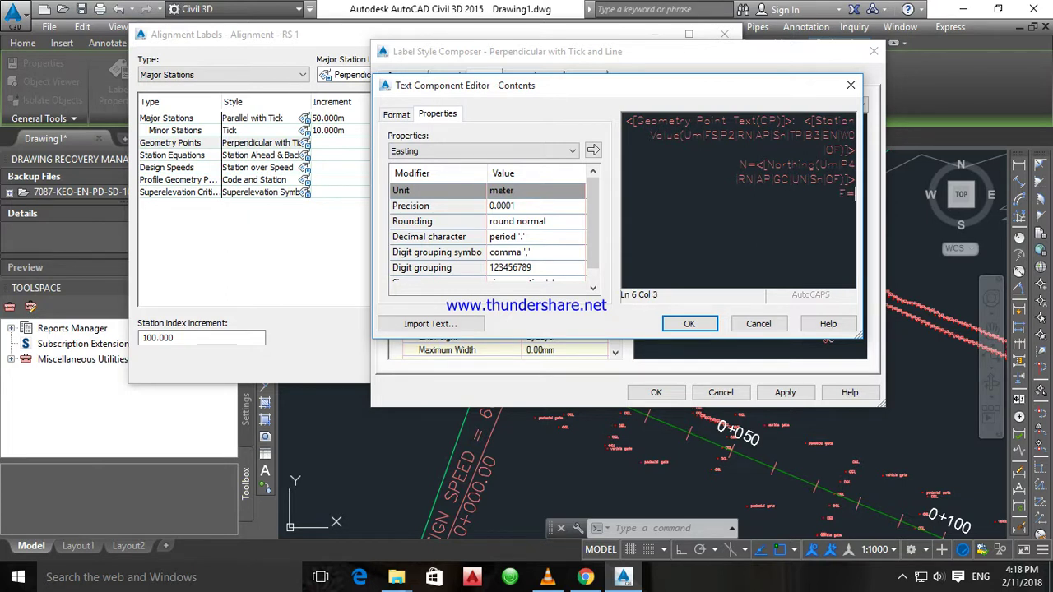
click(593, 151)
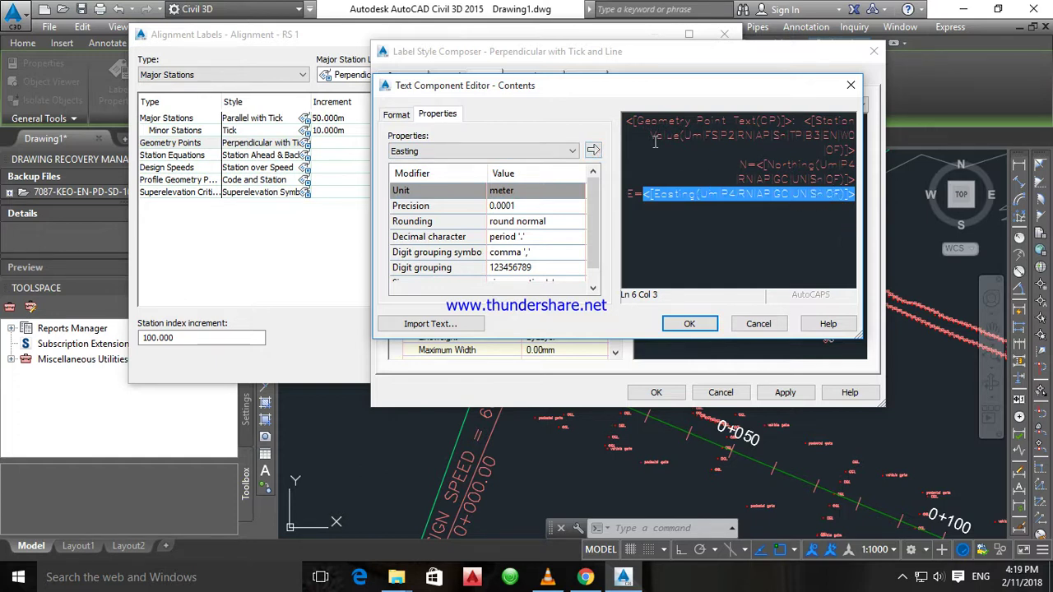
- Format the whole geometry point label text as magenta, Arial and left-justified, and accept the text contents
drag(629, 121, 861, 207)
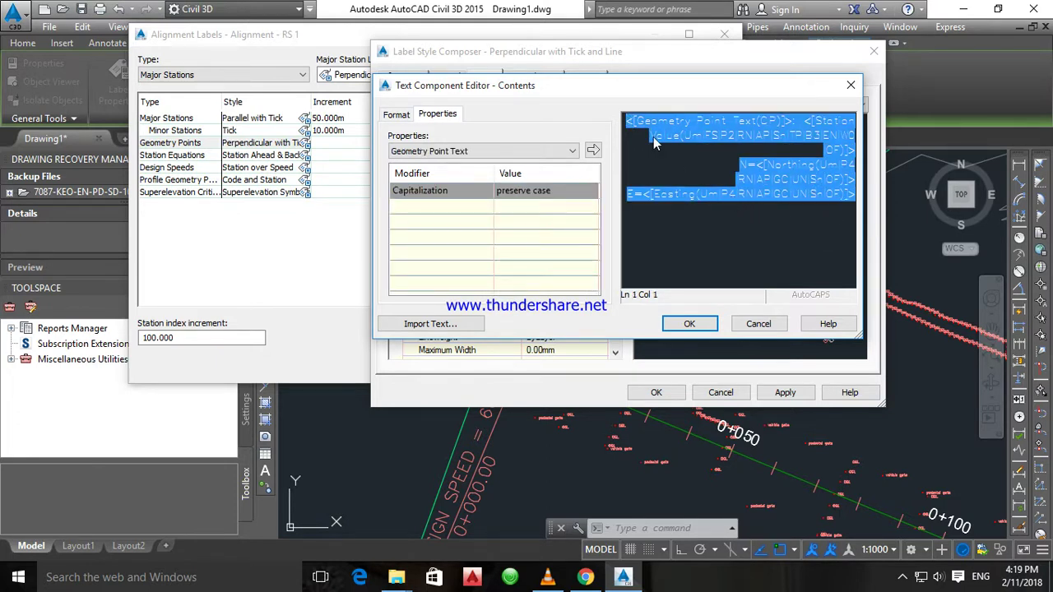
click(403, 117)
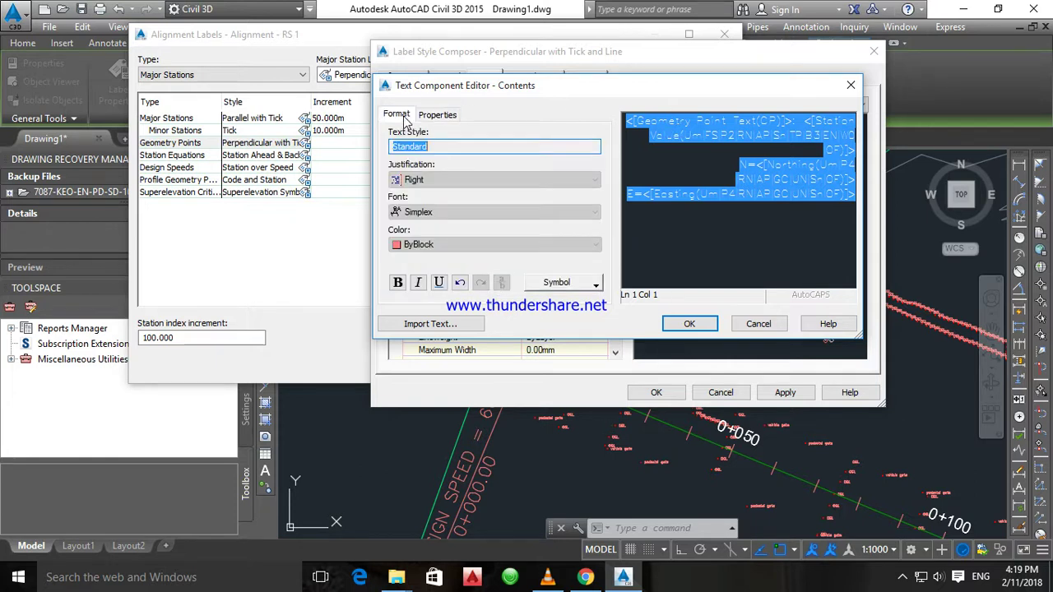
click(450, 245)
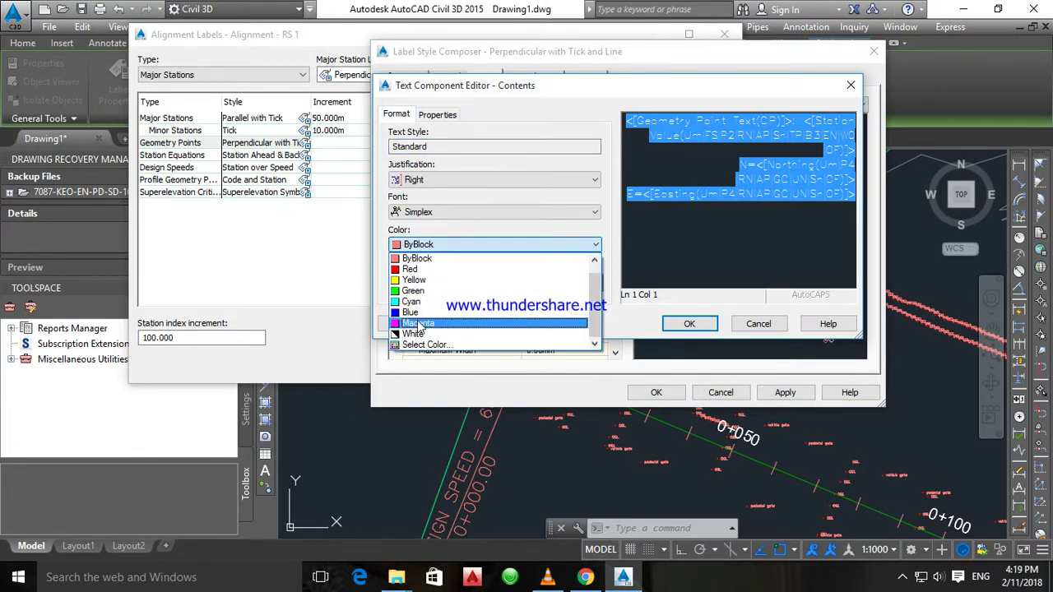
click(422, 325)
click(421, 212)
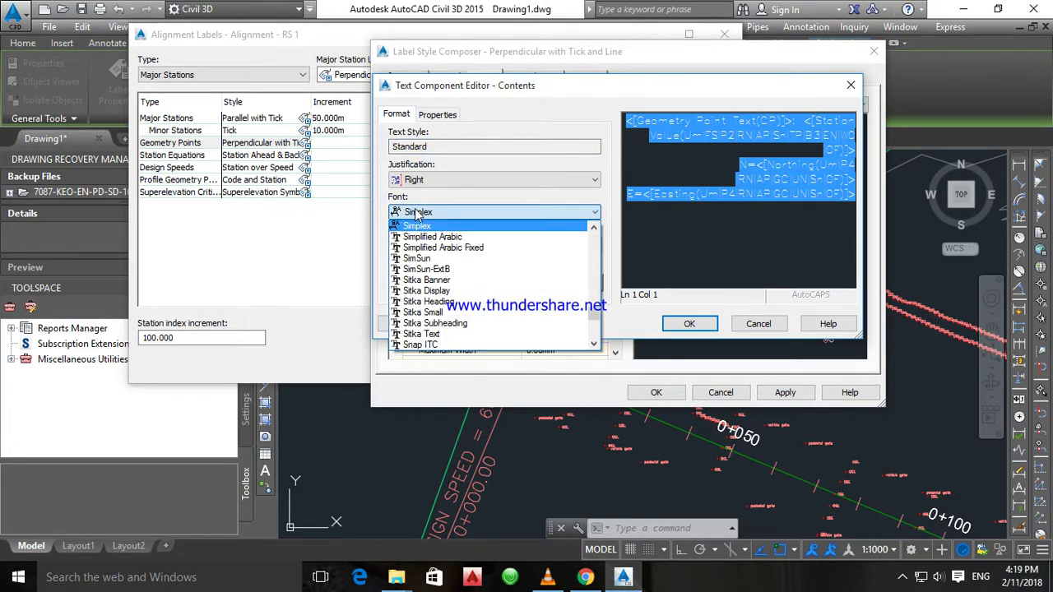
scroll(428, 288, up, 1)
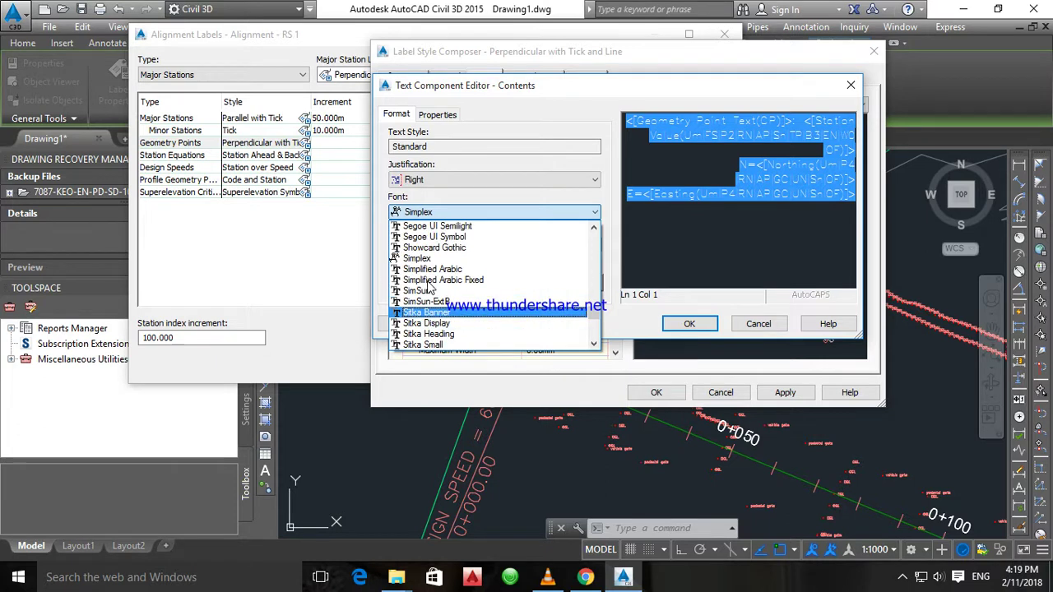
key(a)
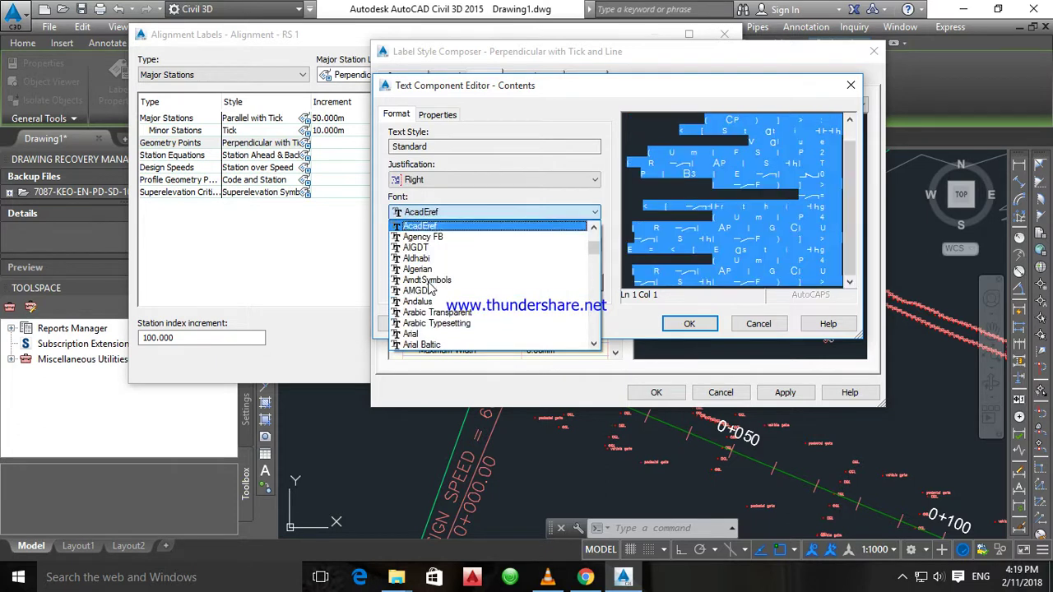
click(420, 334)
click(456, 182)
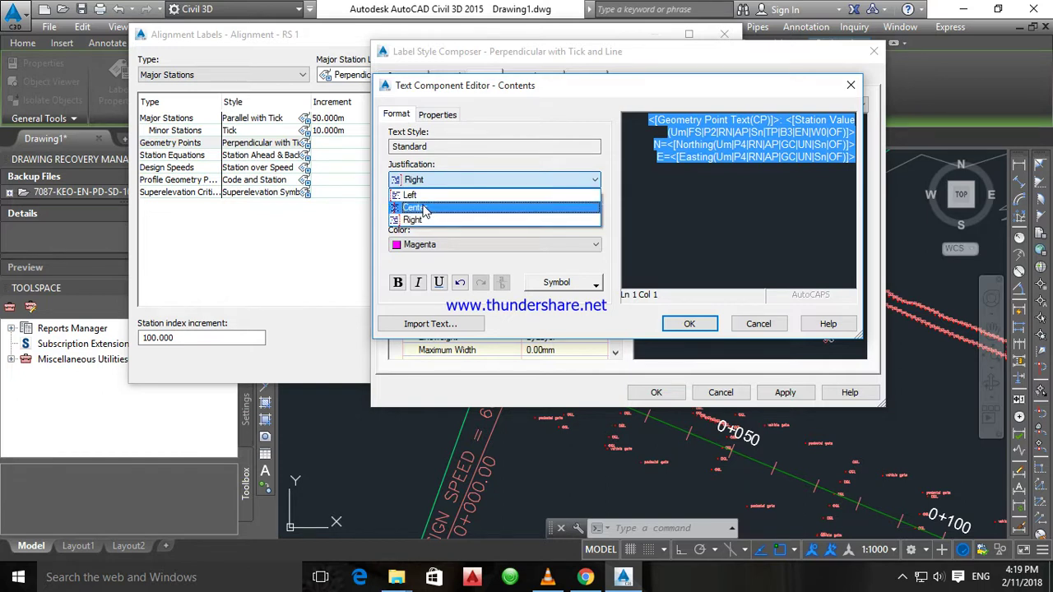
click(414, 196)
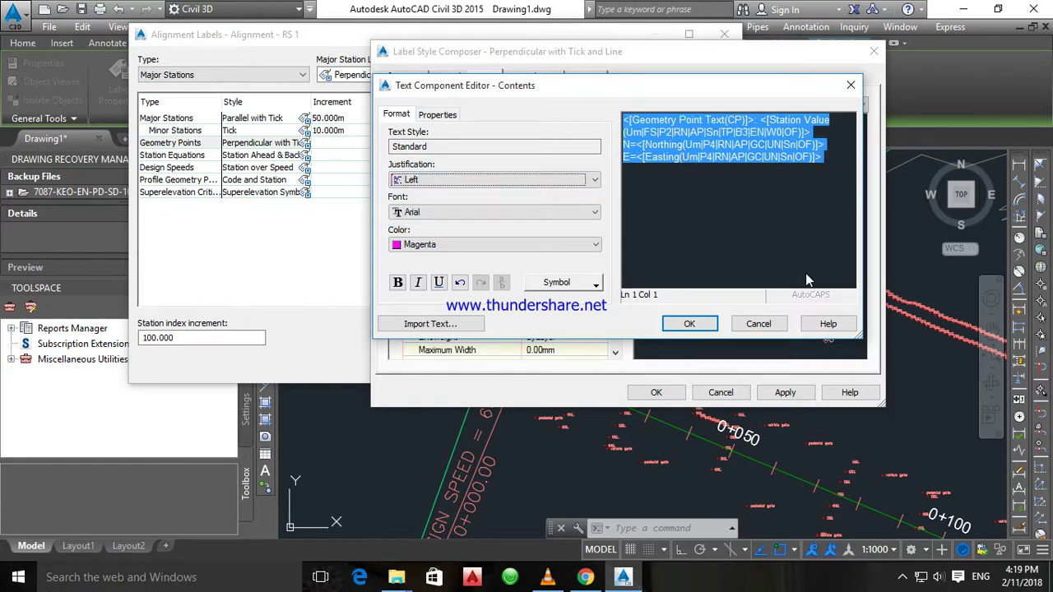
click(690, 324)
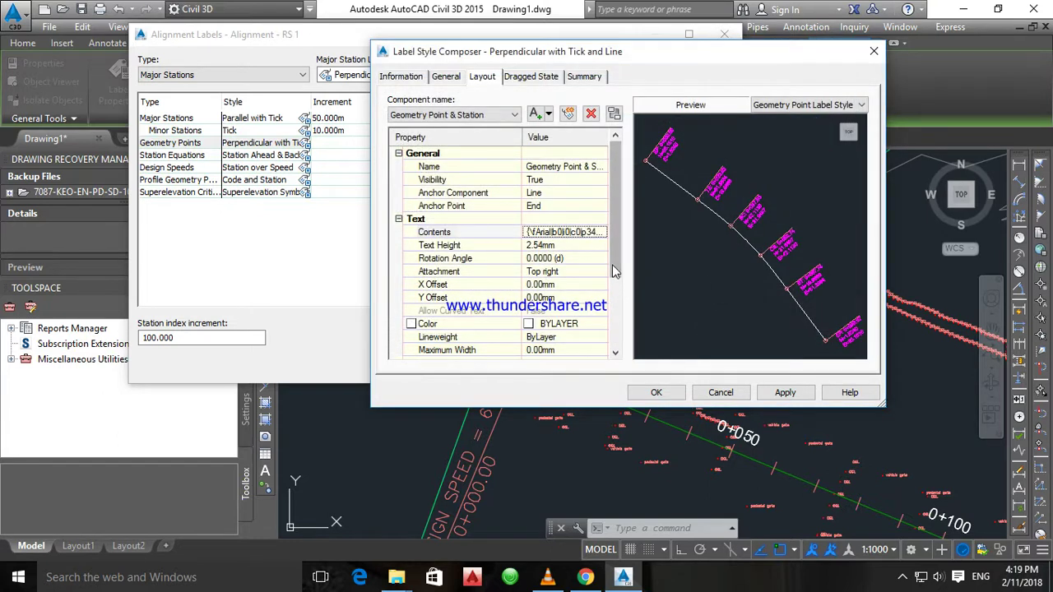
- Turn on the border of the Geometry Point & Station component and set its type to Rounded Rectangular
scroll(589, 311, down, 1)
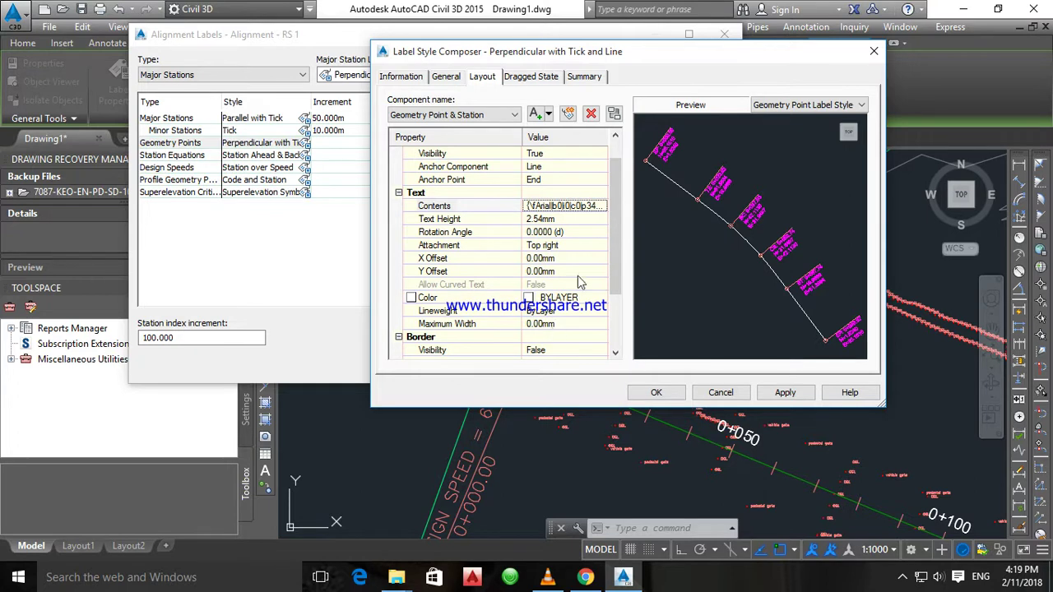
scroll(612, 237, down, 3)
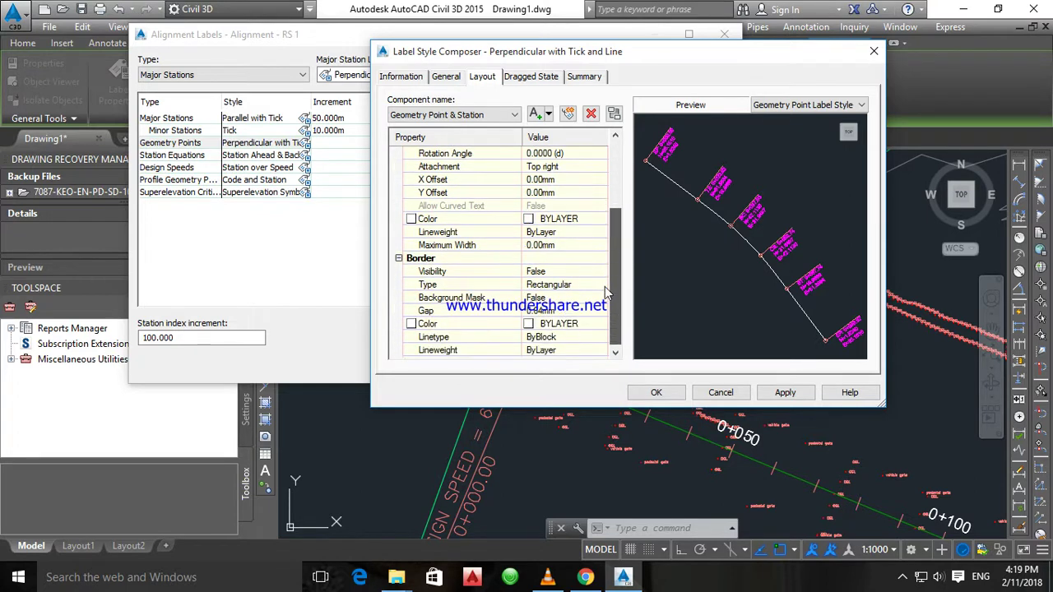
click(557, 271)
click(557, 271)
click(559, 295)
click(558, 285)
click(558, 284)
click(559, 285)
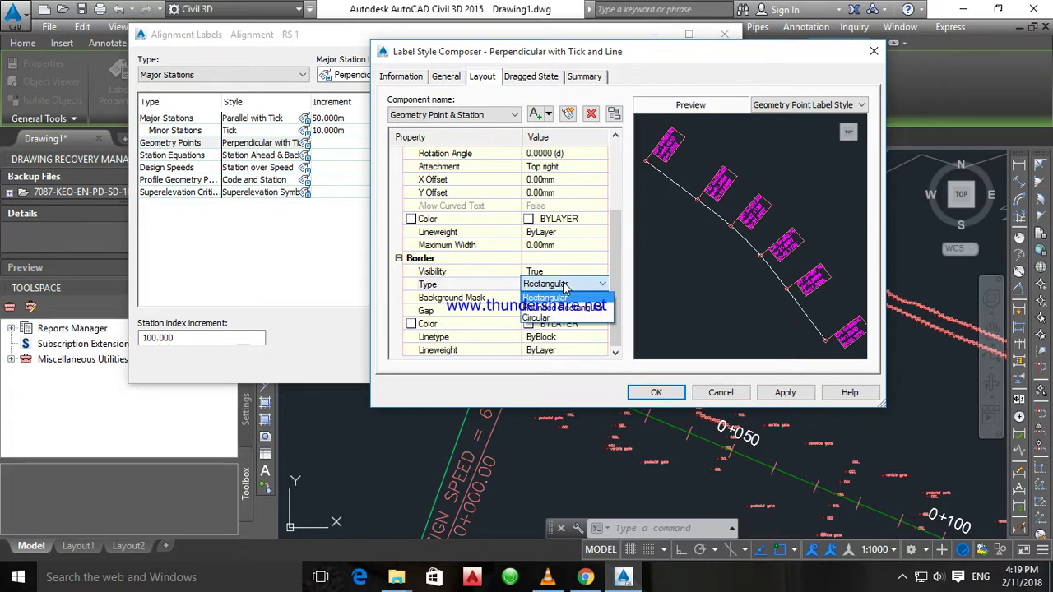
click(553, 308)
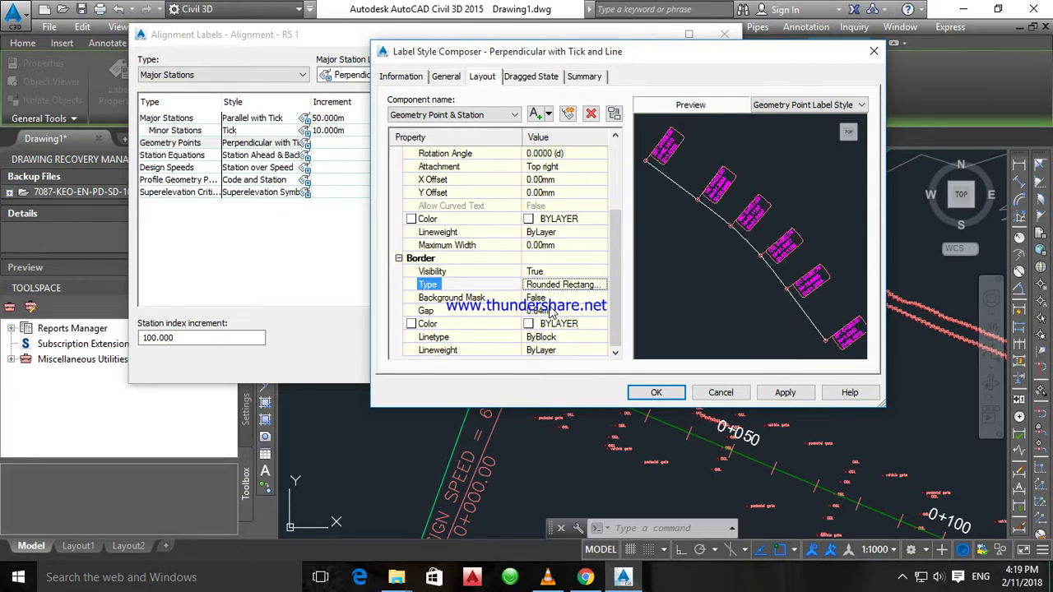
- Save the Perpendicular with Tick and Line style, accept it for the geometry points, and confirm the alignment label settings
click(785, 393)
click(654, 393)
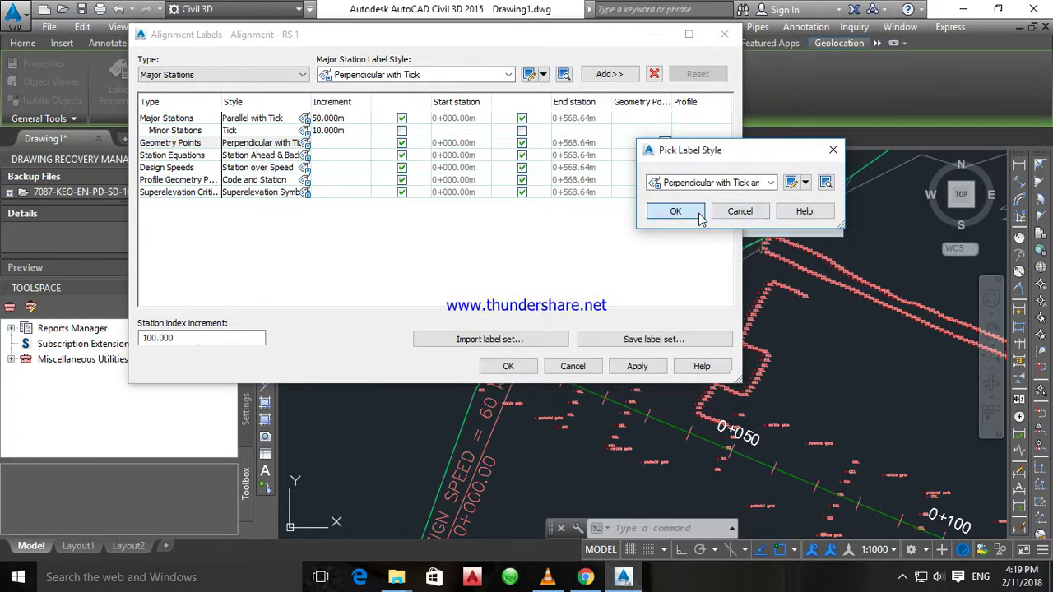
click(699, 213)
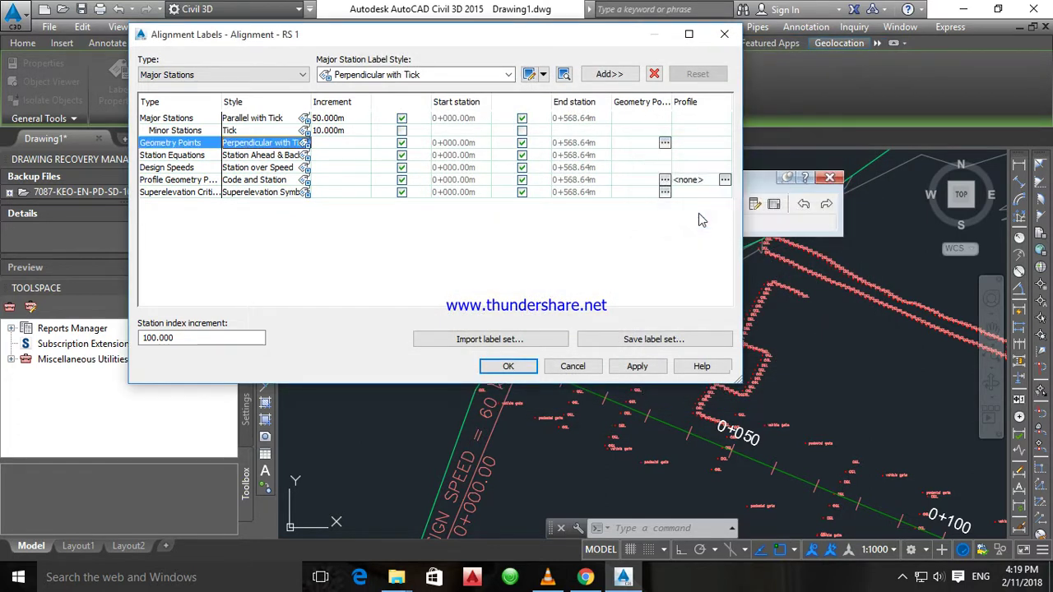
click(509, 367)
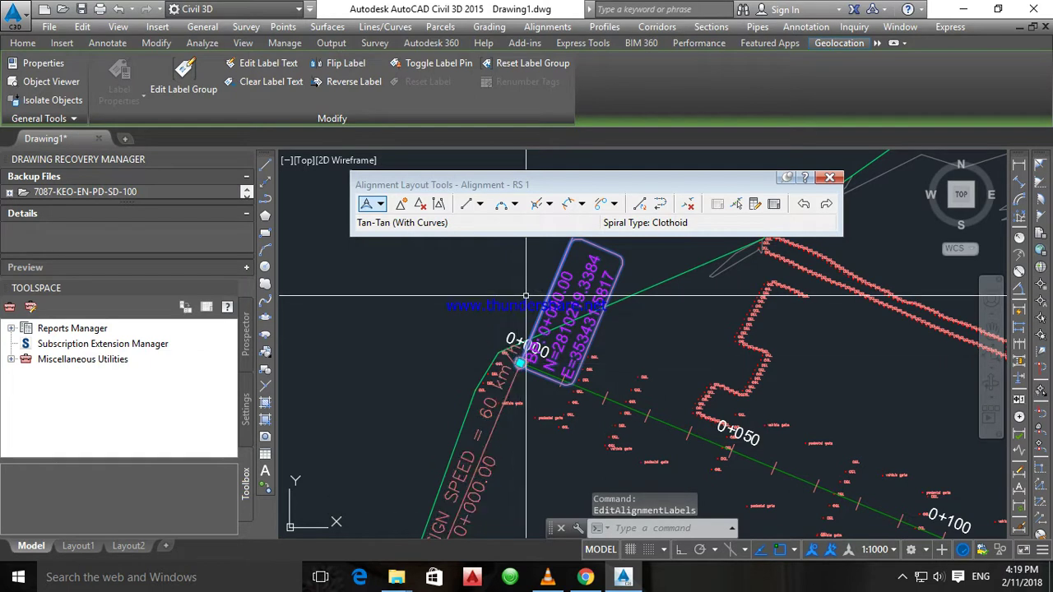
key(Escape)
- Examine the bordered coordinate labels at the geometry points along the alignment, from its start through the curve to its end
middle_drag(557, 305, 464, 297)
scroll(719, 385, down, 5)
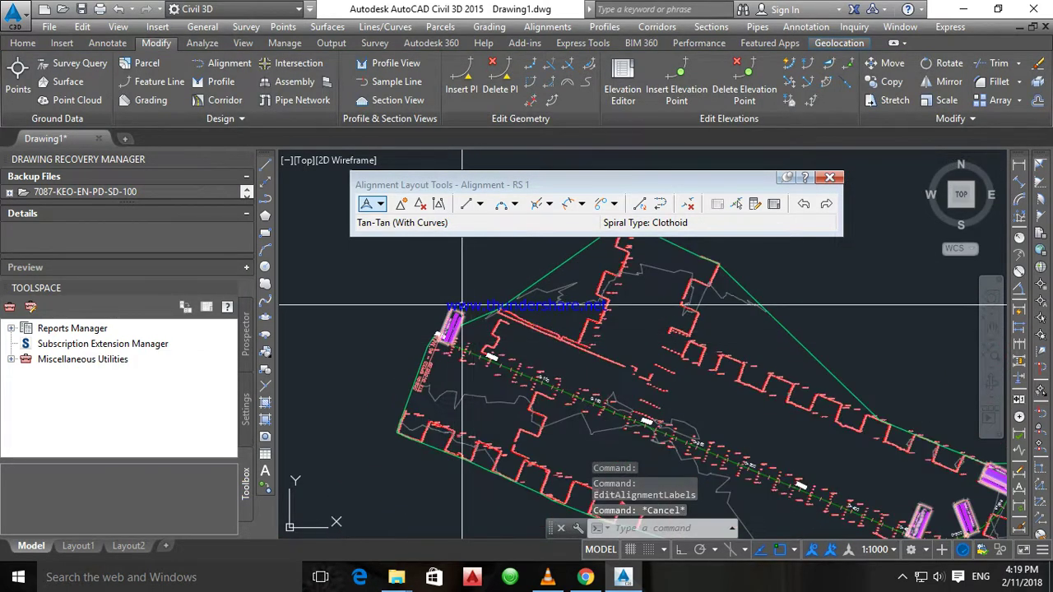
scroll(718, 385, up, 6)
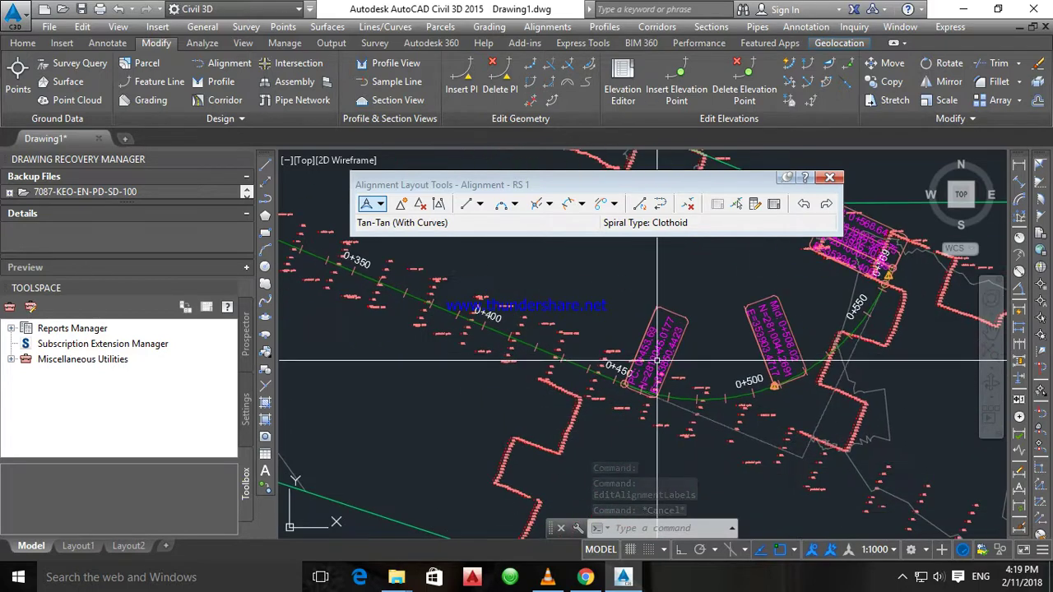
scroll(561, 401, down, 4)
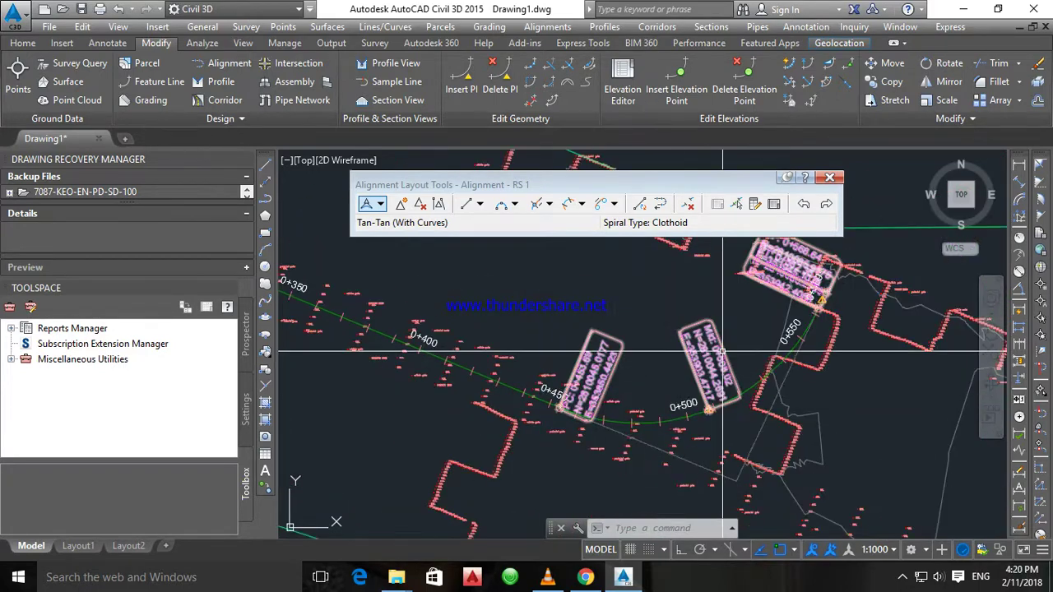
scroll(721, 352, up, 4)
scroll(721, 352, down, 3)
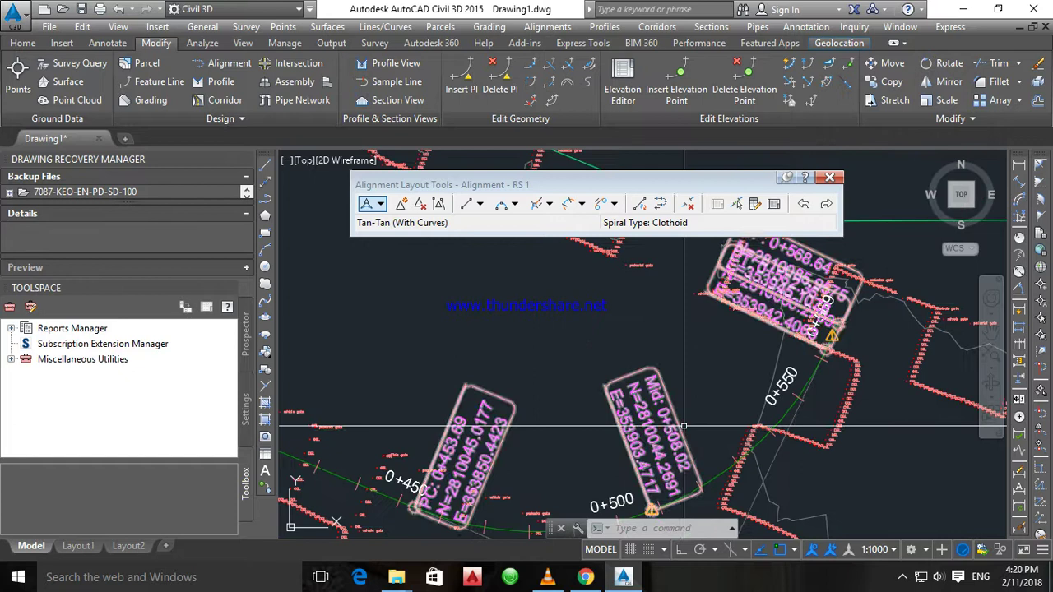
scroll(791, 288, down, 2)
scroll(650, 323, down, 3)
scroll(564, 282, up, 5)
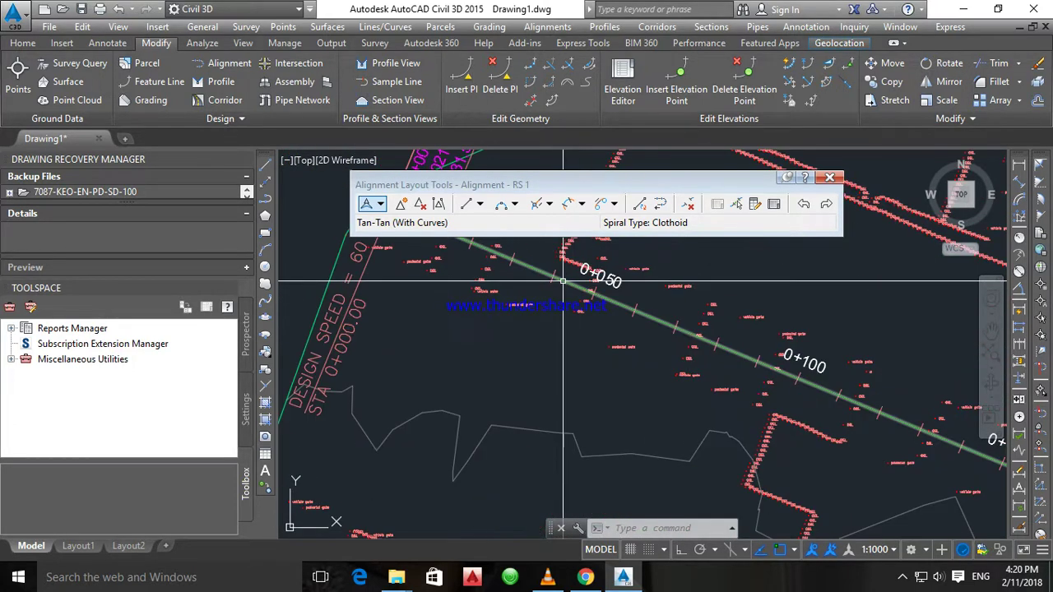
scroll(609, 308, down, 2)
scroll(637, 329, up, 4)
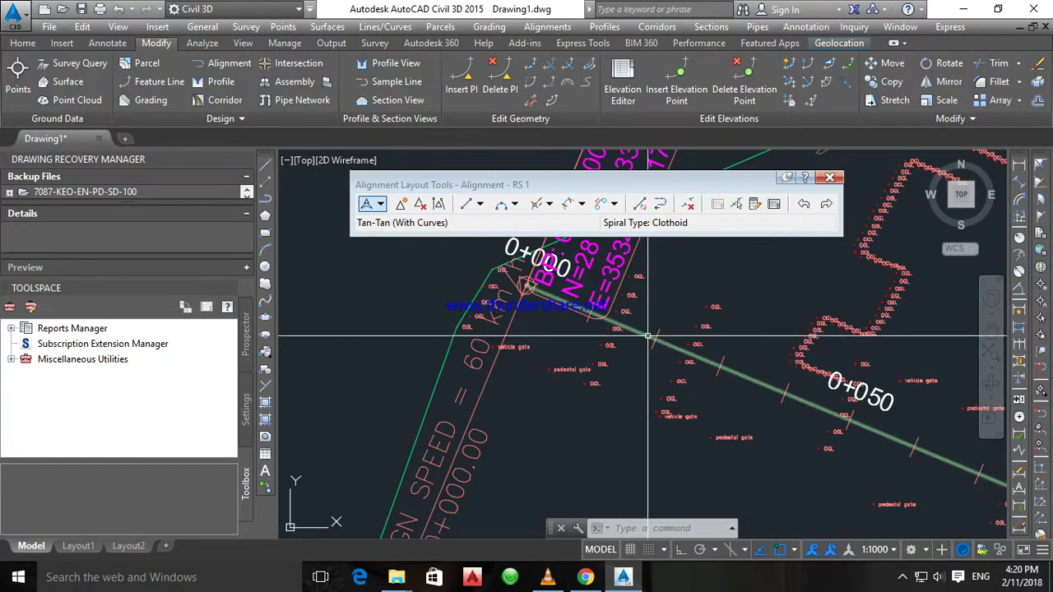
mouse_move(646, 336)
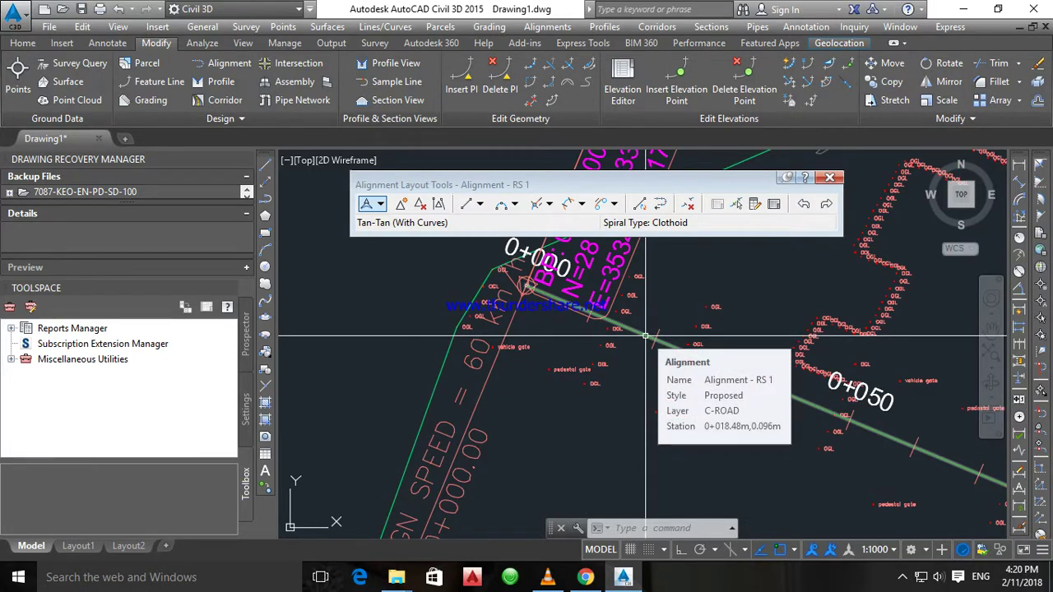
click(643, 336)
key(Escape)
mouse_move(641, 335)
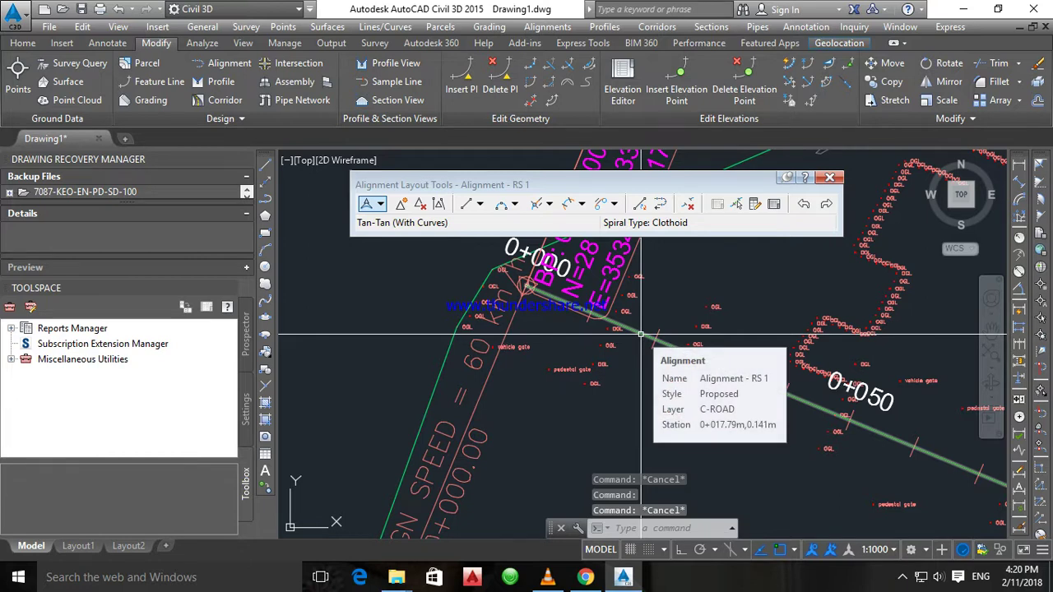
- Close the alignment layout tools and start creating offset alignments from the Alignment - RS 1 centerline
click(828, 179)
click(548, 27)
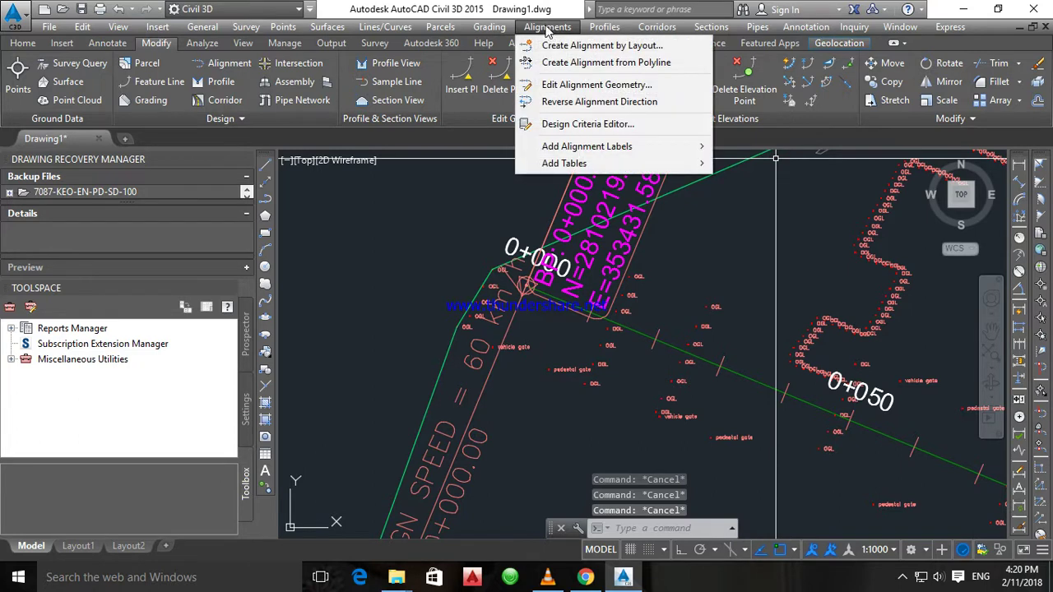
click(548, 27)
click(23, 42)
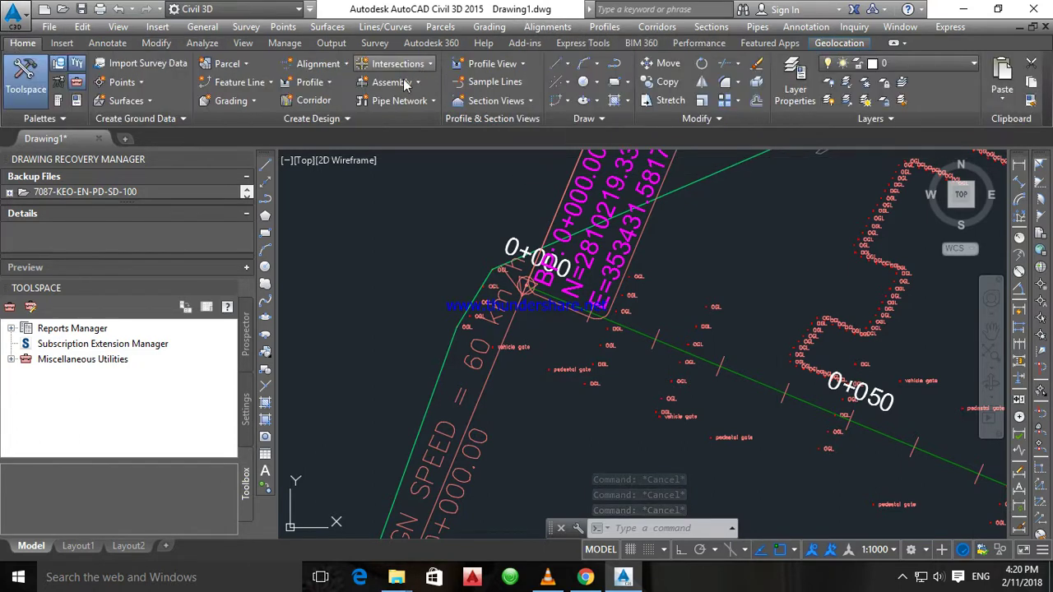
click(331, 66)
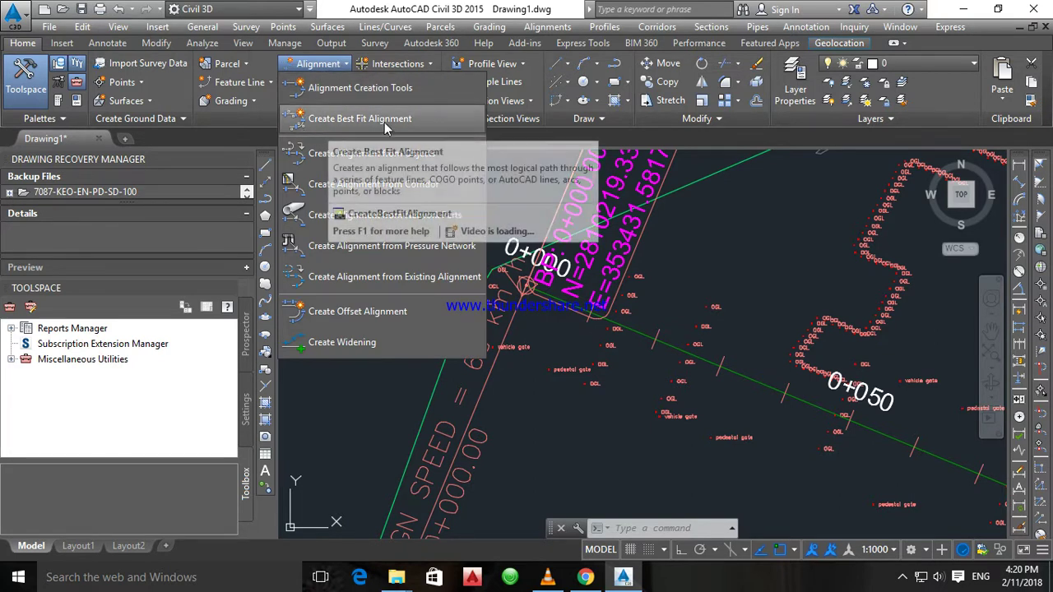
click(313, 314)
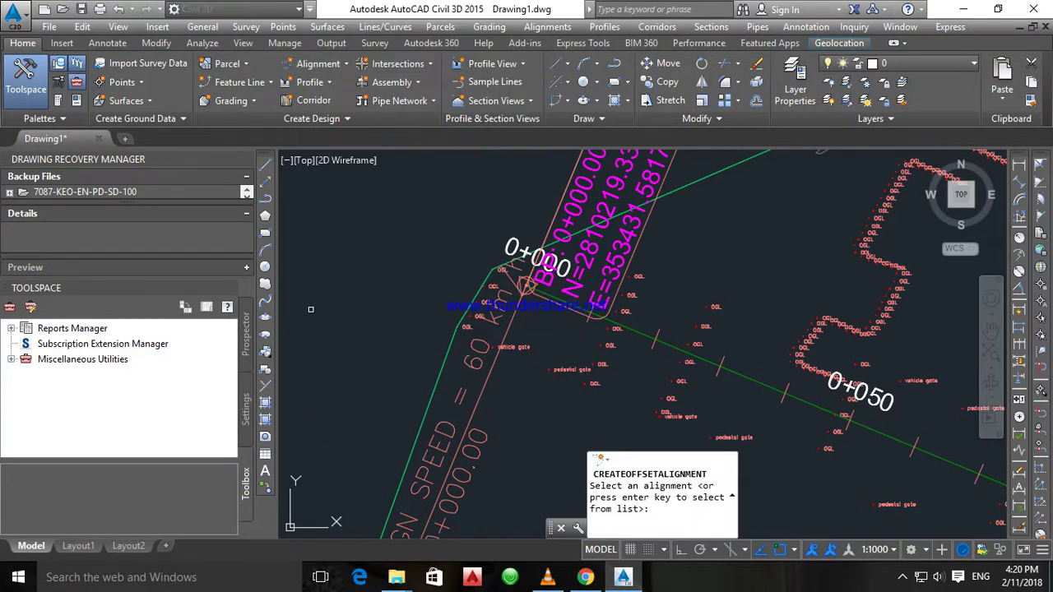
click(650, 334)
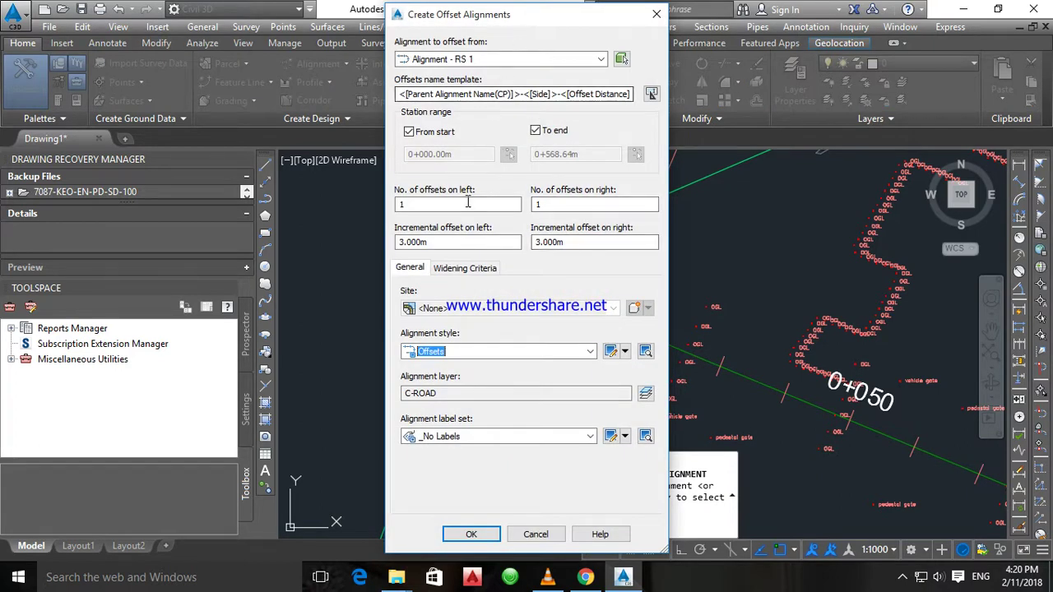
- Set the incremental offset to 3.65 m on both the left and right sides, keeping one offset per side
drag(517, 205, 374, 206)
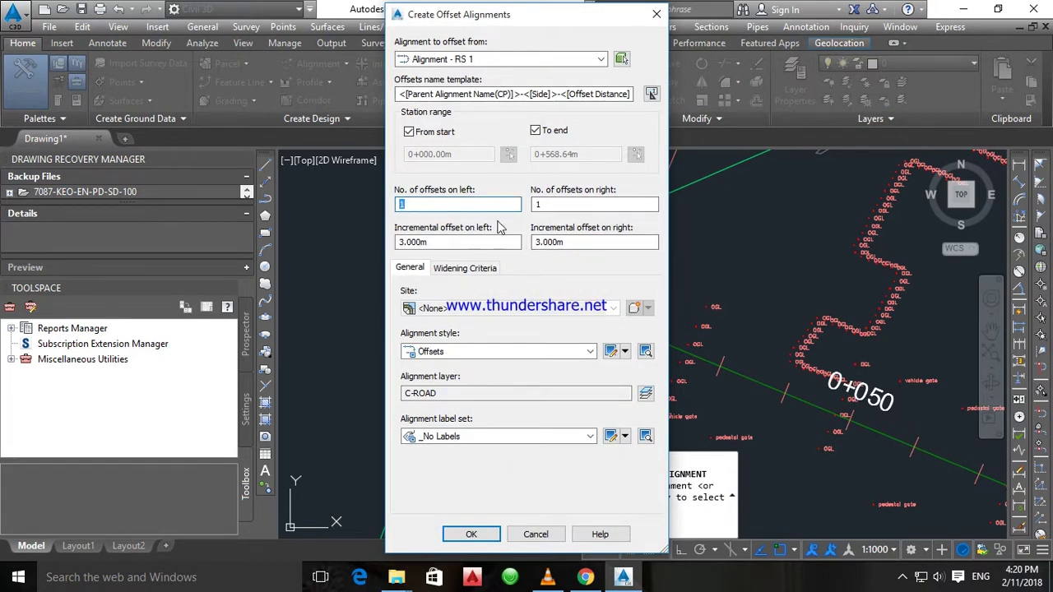
drag(437, 244, 370, 245)
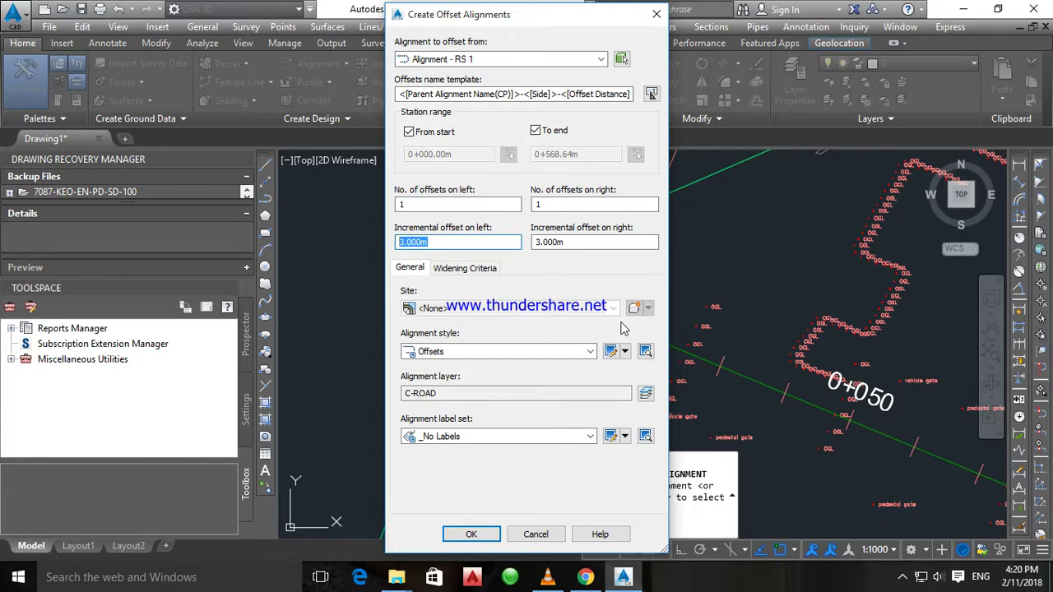
text(3.65)
key(Tab)
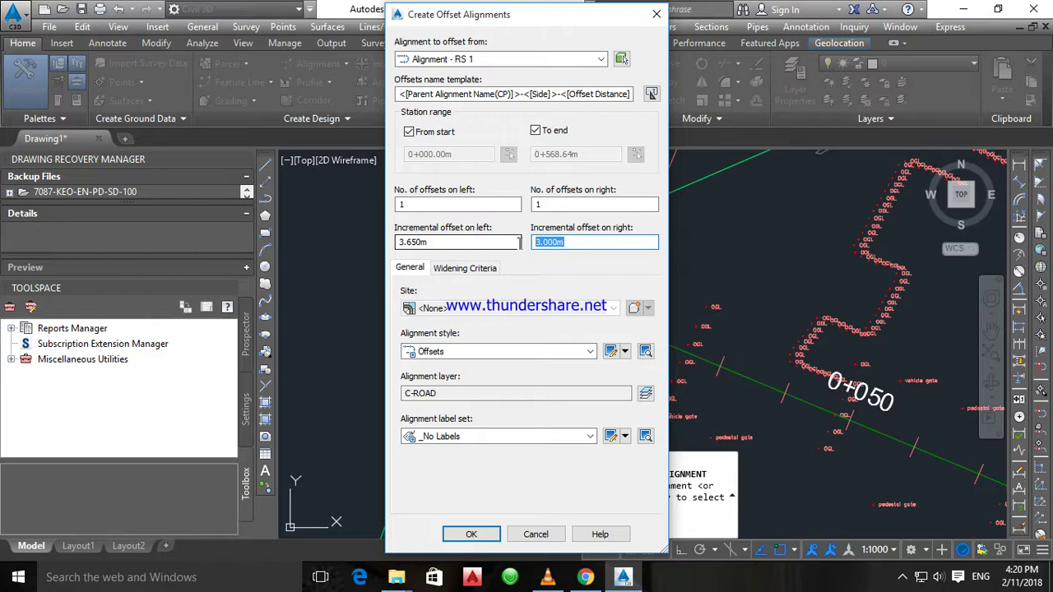
text(3.65)
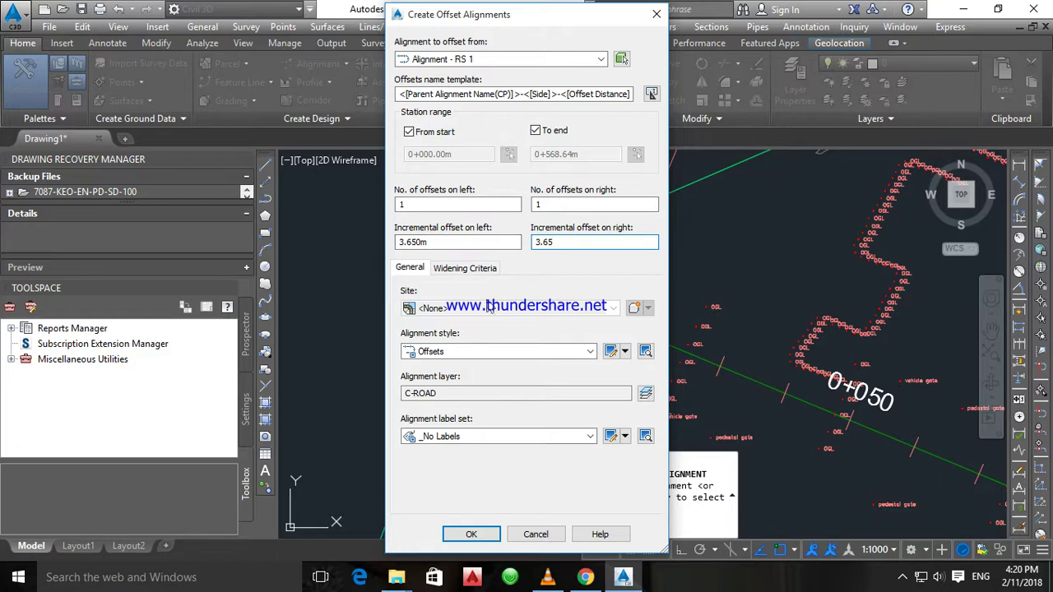
- Turn on widening around curves in the widening criteria, create the offset alignments and dismiss the event report
click(463, 272)
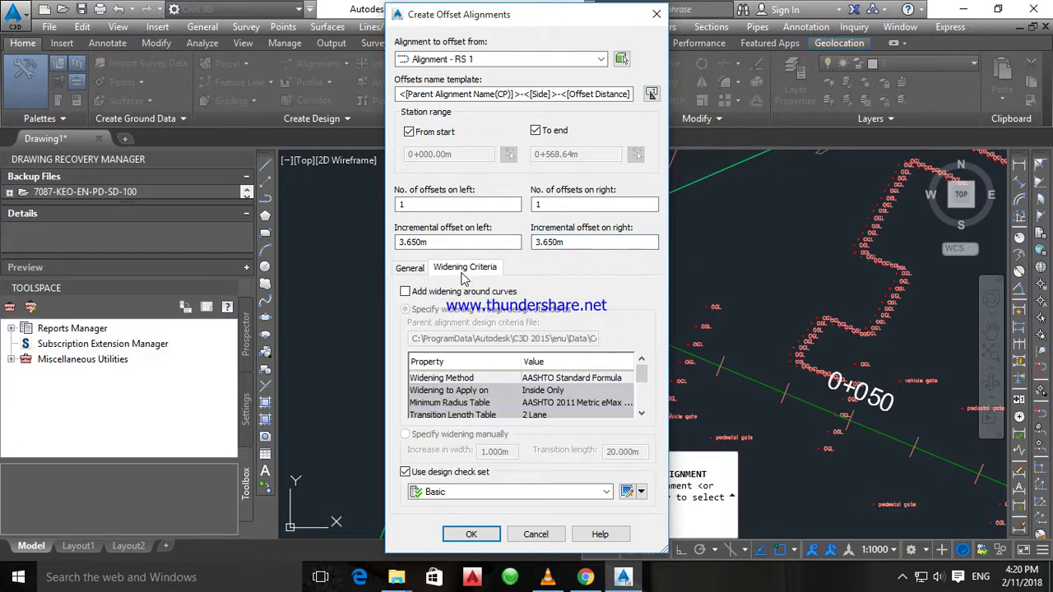
click(409, 269)
click(448, 270)
click(420, 291)
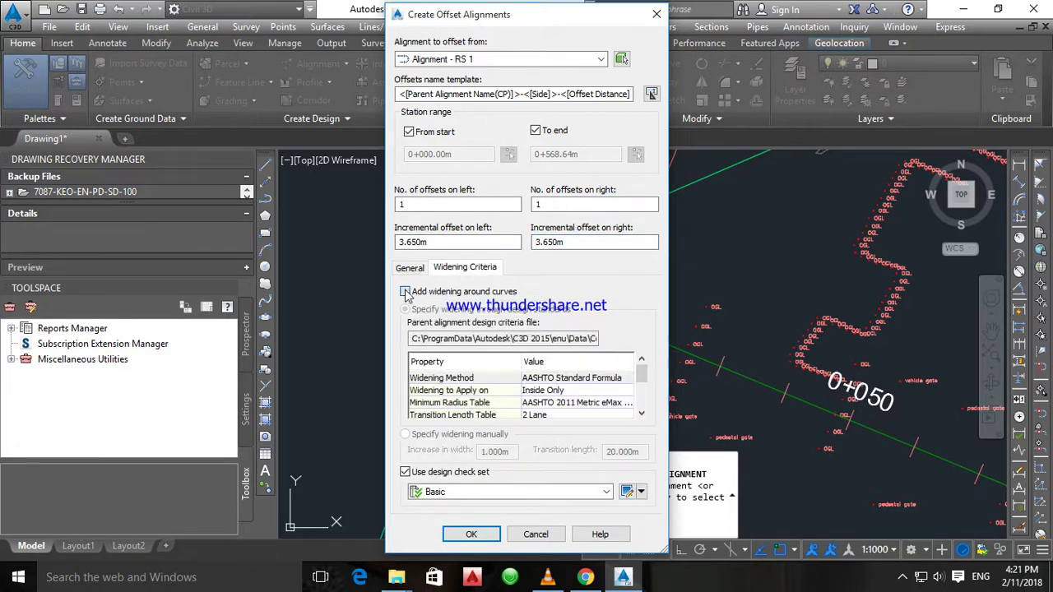
click(472, 535)
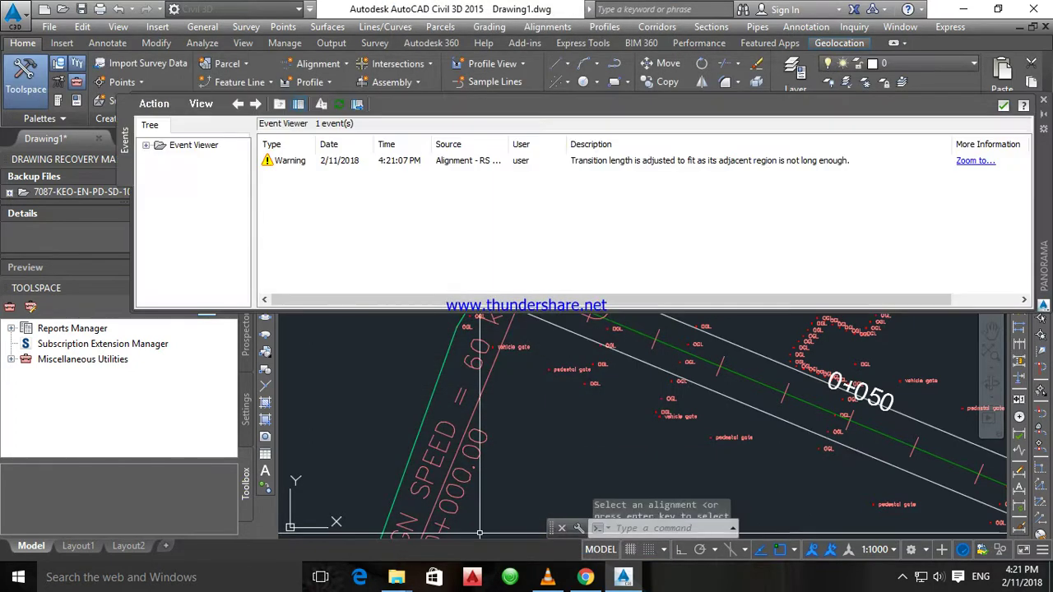
click(1003, 105)
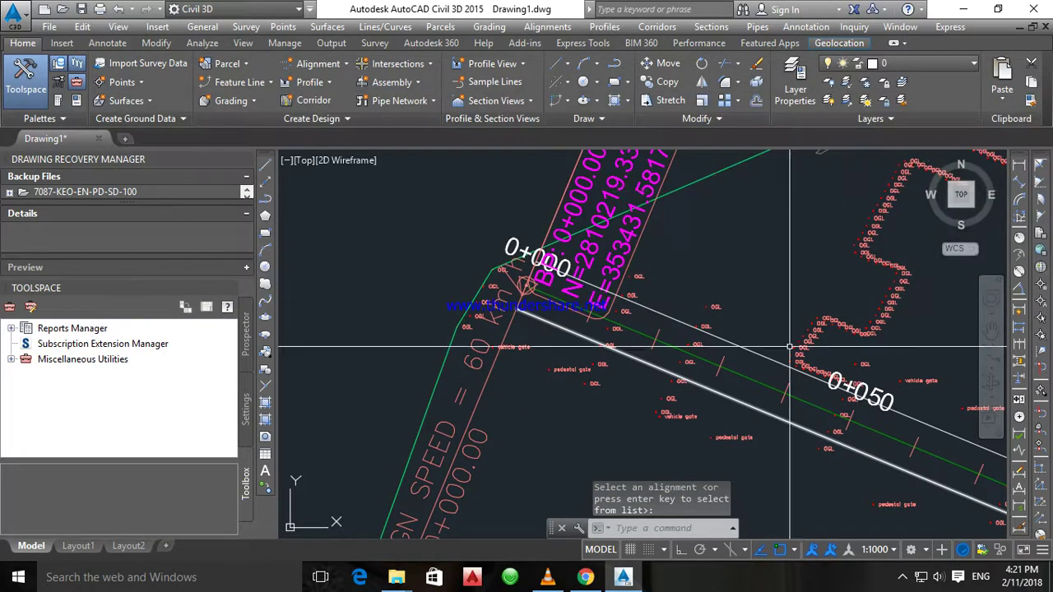
scroll(638, 339, up, 2)
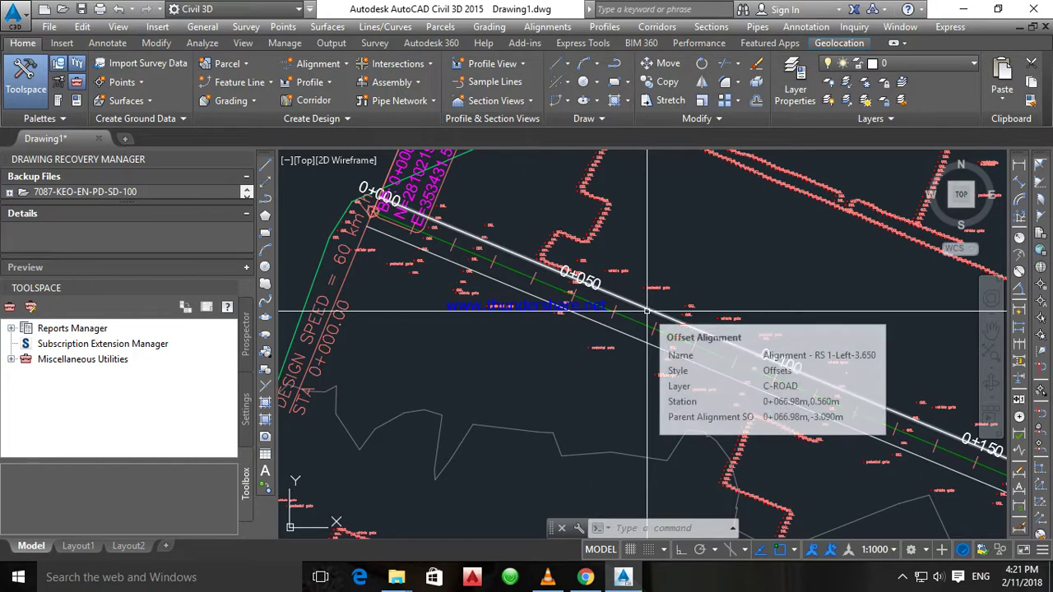
scroll(647, 312, up, 3)
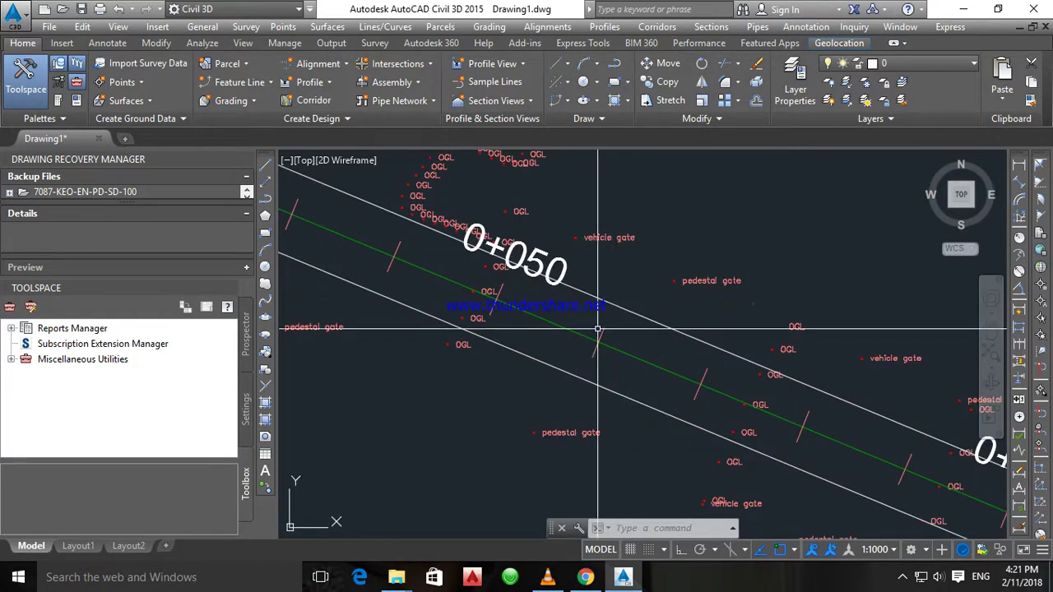
mouse_move(585, 336)
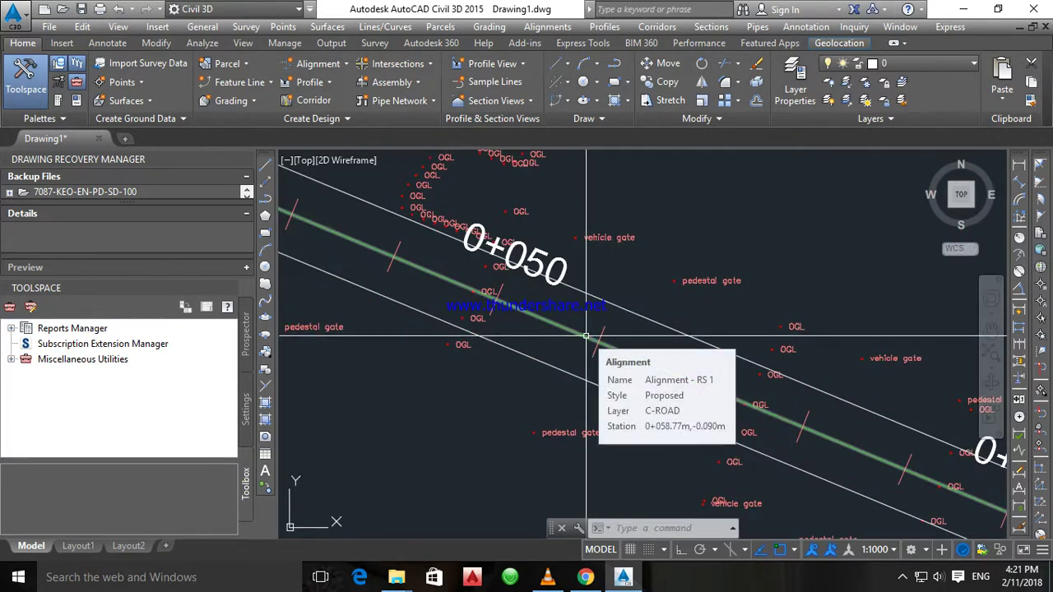
scroll(586, 336, down, 2)
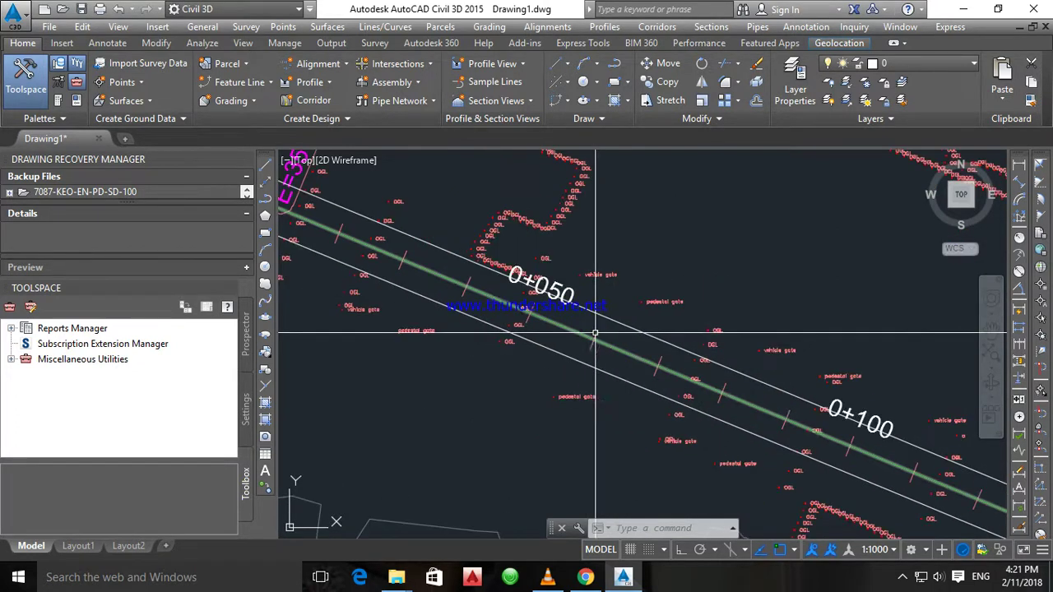
click(905, 577)
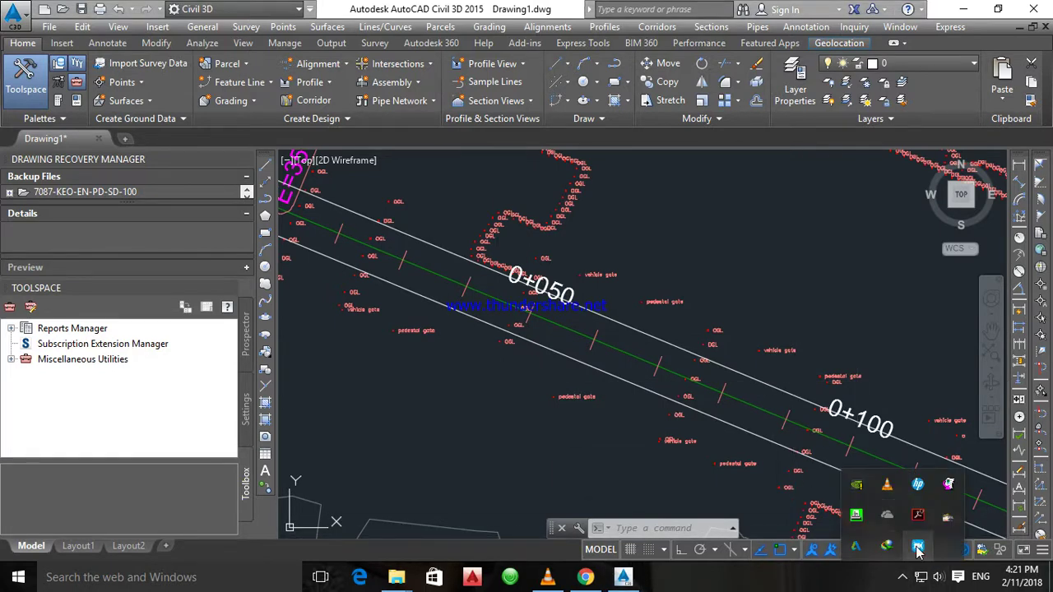